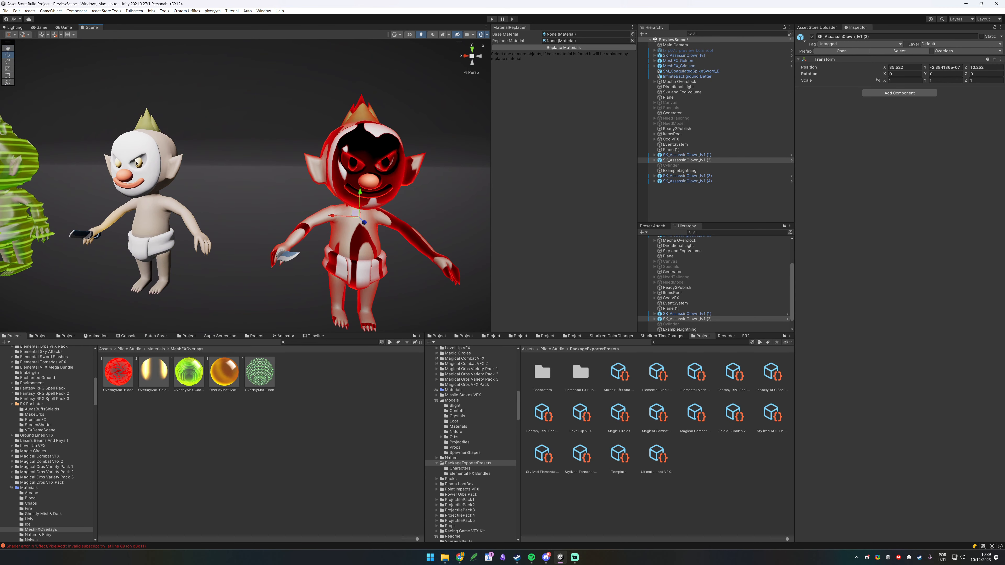
Examine the golden, green and brown overlay effects on the clown characters up close from several angles.
left_click(133, 179)
key("f")
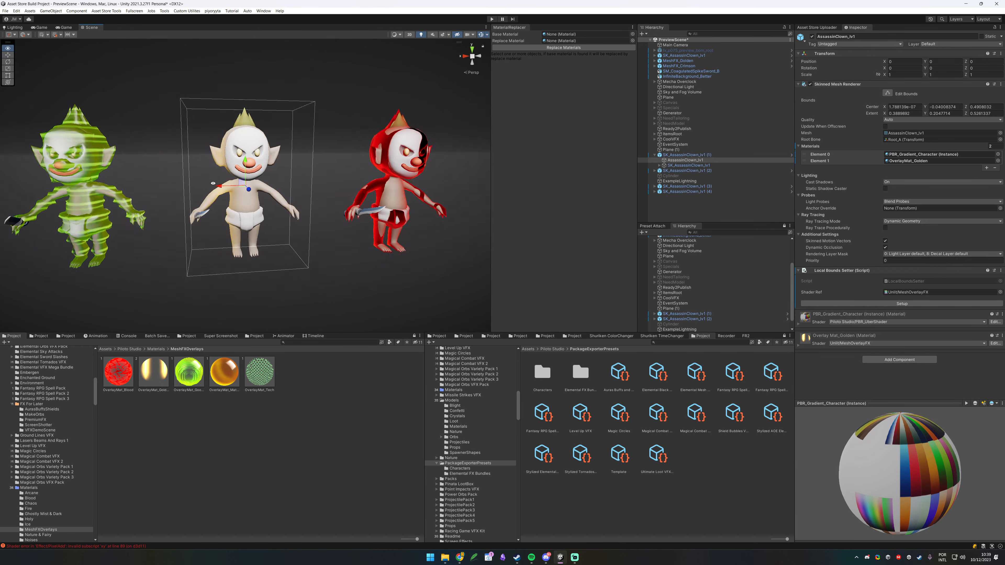
key("a")
right_click_drag(265, 172, 237, 171)
left_click(381, 154)
key("f")
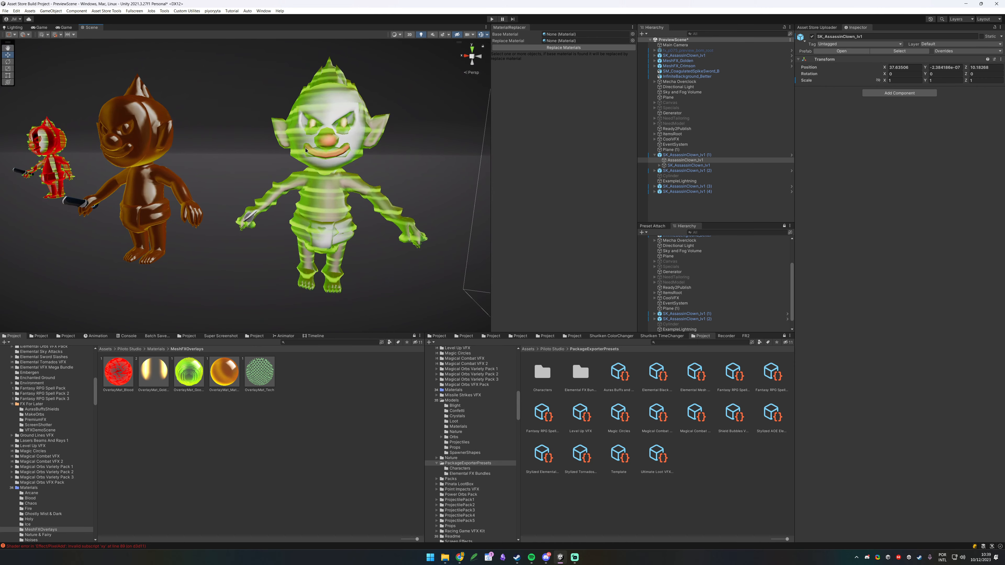
left_click_drag(258, 161, 293, 174, "alt")
right_click_drag(293, 174, 349, 188)
key("a")
left_click(293, 158)
key("f")
scroll(293, 159, "up", 5)
left_click_drag(277, 162, 353, 184, "alt")
scroll(435, 74, "down", 5)
scroll(353, 184, "down", 6)
left_click_drag(253, 186, 470, 196, "alt")
scroll(403, 130, "up", 7)
scroll(243, 192, "down", 6)
scroll(147, 157, "up", 6)
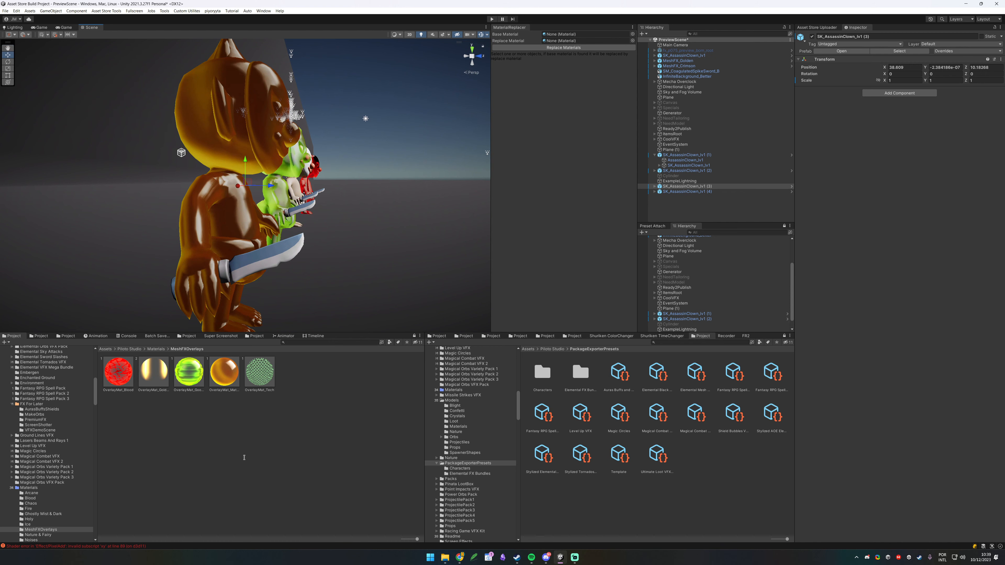
Examine the brown clown from the side, then select and frame the MeshFX_Crimson sword.
left_click_drag(382, 159, 255, 196, "alt")
left_click_drag(356, 186, 170, 233, "alt")
scroll(359, 144, "down", 6)
scroll(208, 166, "up", 6)
scroll(170, 234, "down", 8)
left_click_drag(388, 186, 295, 160, "alt")
mouse_move(335, 210)
right_mouse_down()
mouse_move(298, 164)
mouse_move(333, 202)
right_mouse_up()
key("w")
left_click(307, 258)
key("f")
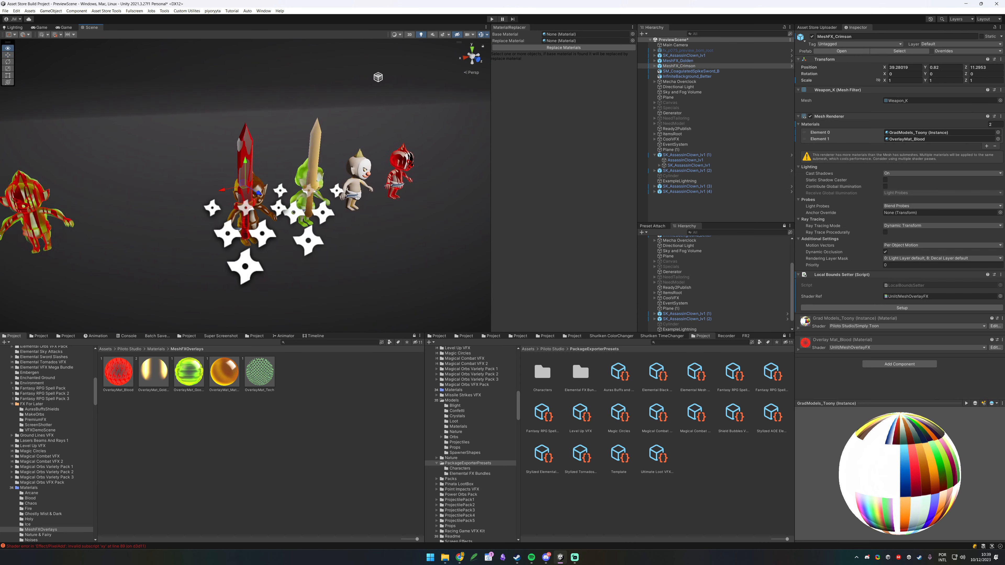
Hide the gizmo icons in the scene view around the swords.
left_click(479, 60)
left_click(481, 35)
scroll(166, 172, "up", 3)
left_click_drag(158, 172, 171, 191, "alt")
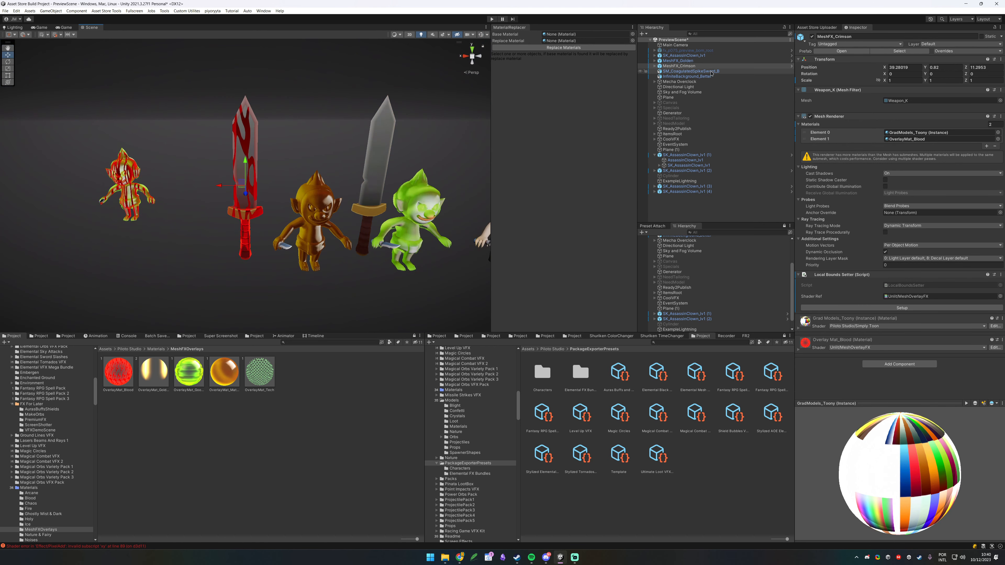
Select MeshFX_Crimson together with its three child effects to preview the particles around the red sword.
key("Right")
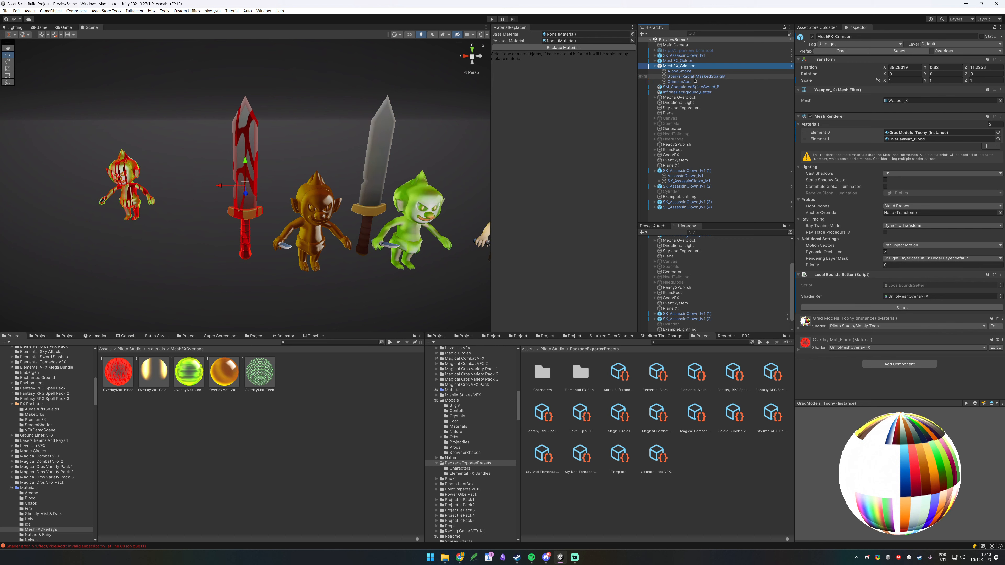
left_click(679, 81, "shift")
key("f")
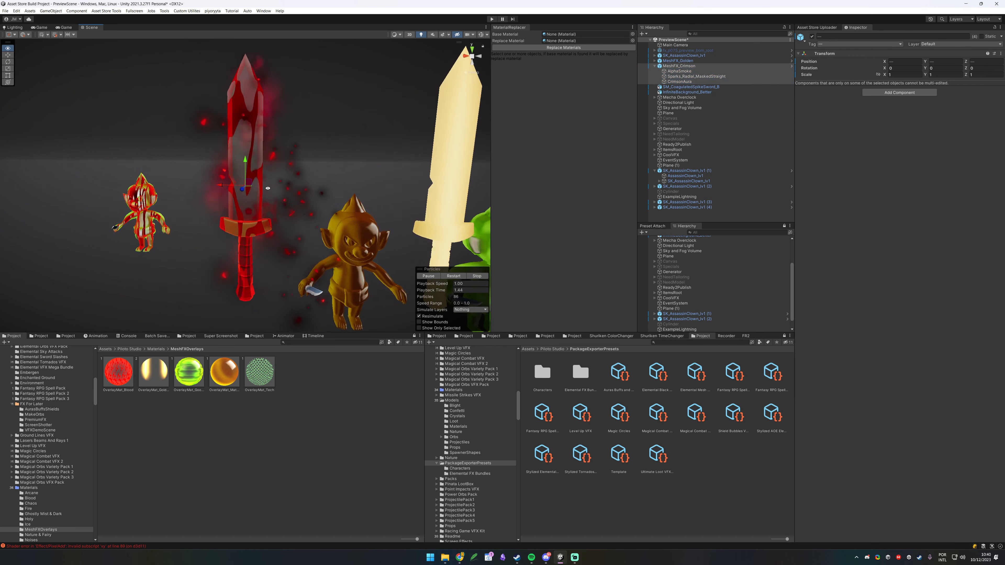
left_click_drag(514, 183, 403, 150, "alt")
scroll(295, 161, "down", 8, "alt")
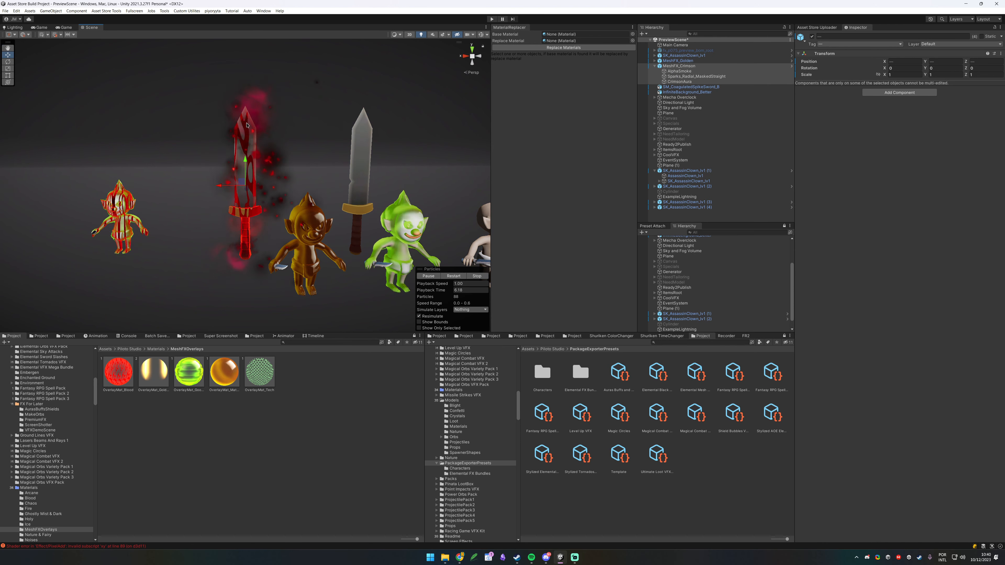
scroll(291, 140, "down", 3)
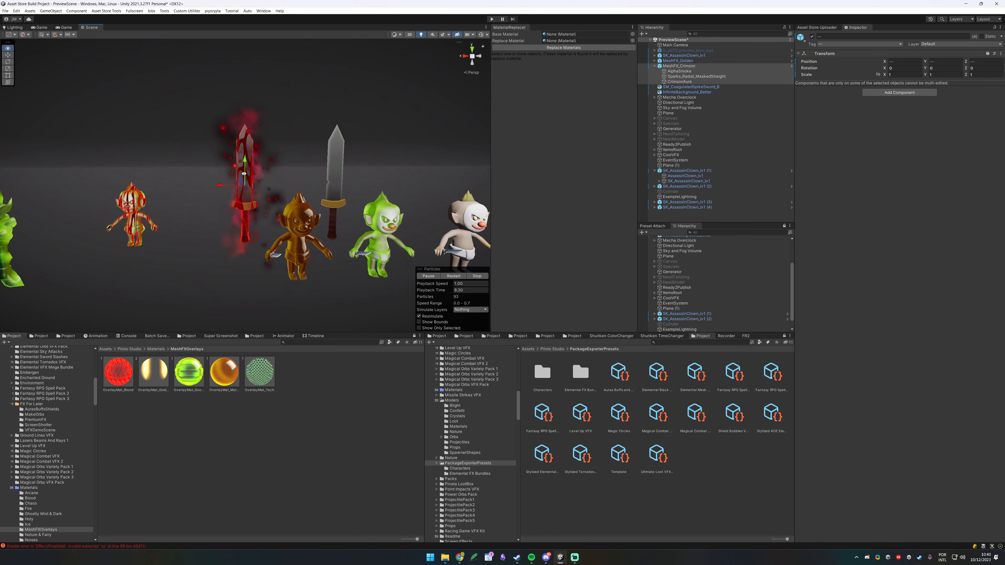
Examine the crimson sword's overlay and particle aura up close, and compare it with the other overlay models.
scroll(290, 140, "up", 7)
left_click_drag(290, 140, 227, 206, "alt")
scroll(213, 149, "down", 3)
scroll(245, 156, "up", 3)
scroll(273, 165, "down", 7)
right_click_drag(169, 194, 277, 170, "alt")
left_click_drag(277, 170, 286, 119, "alt")
scroll(286, 119, "down", 10)
left_click(355, 150)
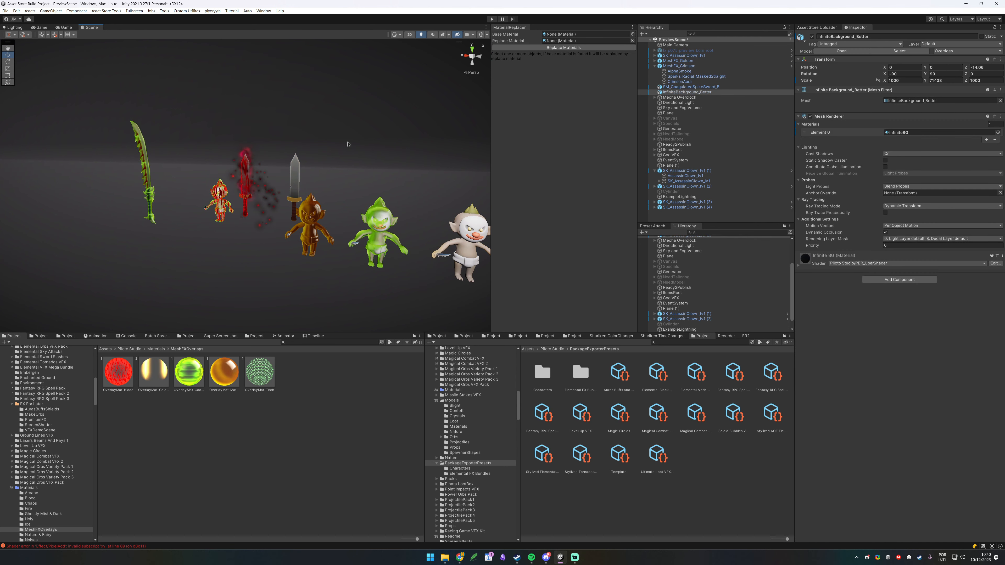
Create an Amplify Surface Shader named MeshOverlayFX in the MeshFXOverlays folder.
right_click(306, 430)
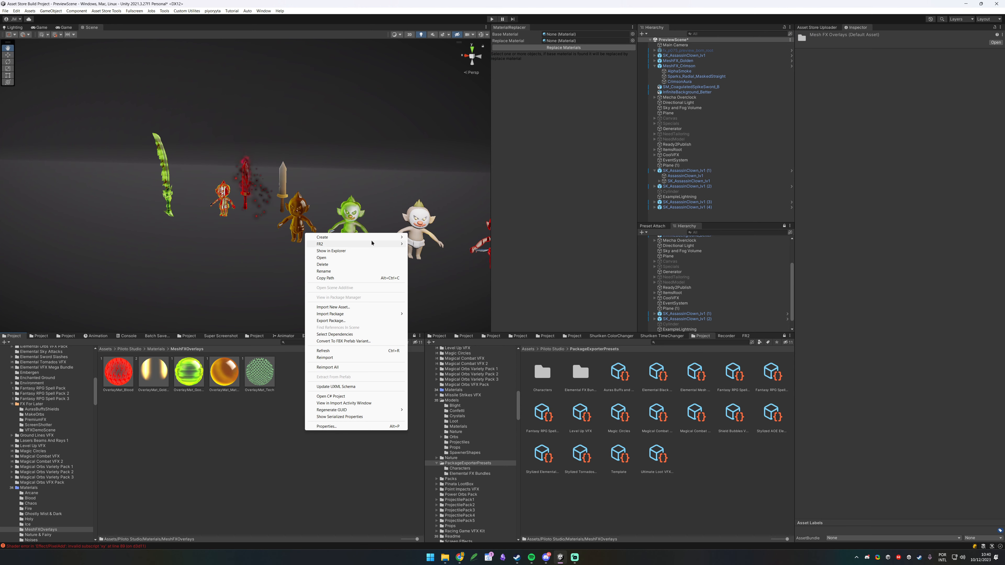
mouse_move(366, 237)
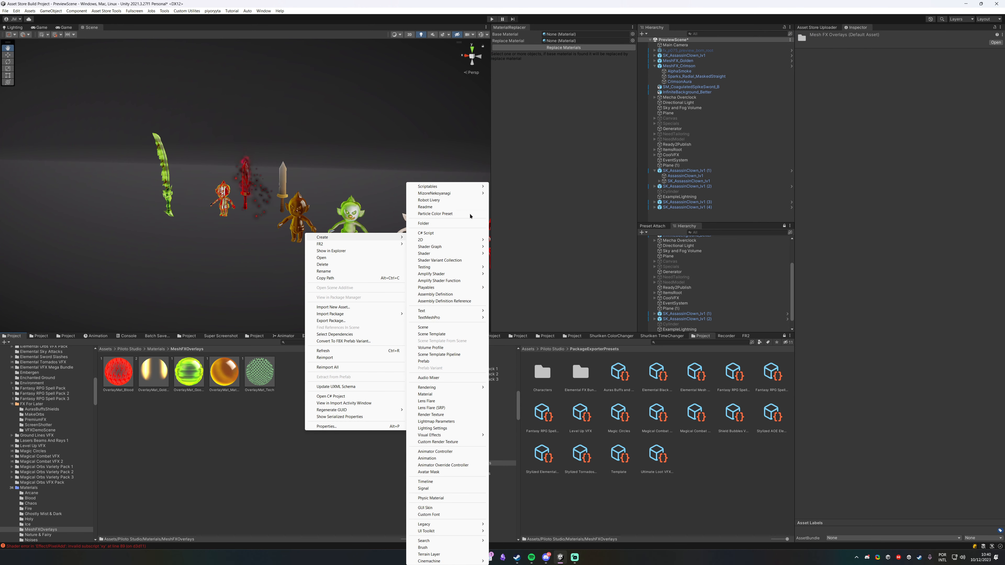
mouse_move(453, 257)
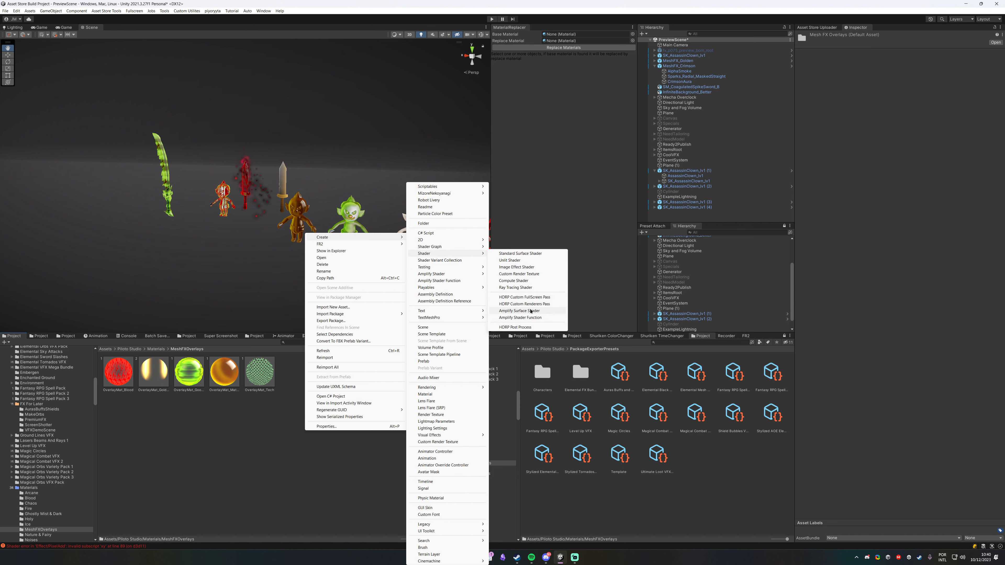
left_click(519, 311)
type("MeshOverlayFX")
key("Return")
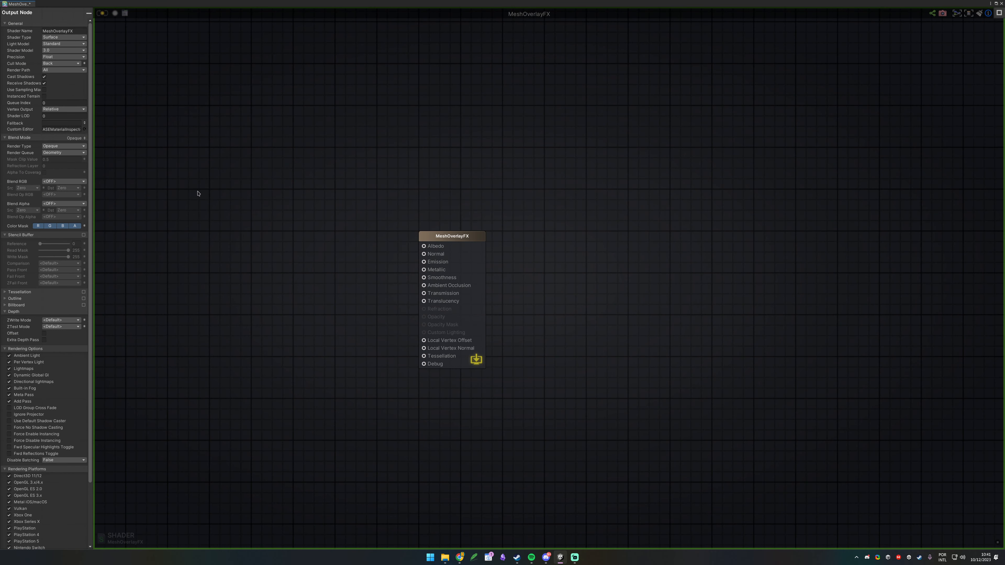
Set the MeshOverlayFX shader type to HDRP/Unlit and its surface type to Transparent.
middle_click_drag(389, 176, 576, 141)
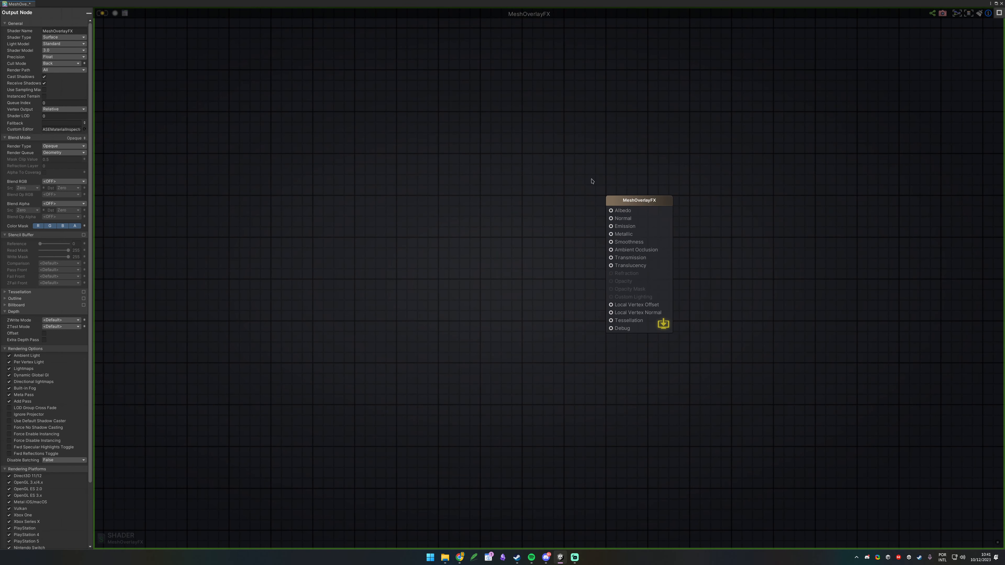
left_click(74, 37)
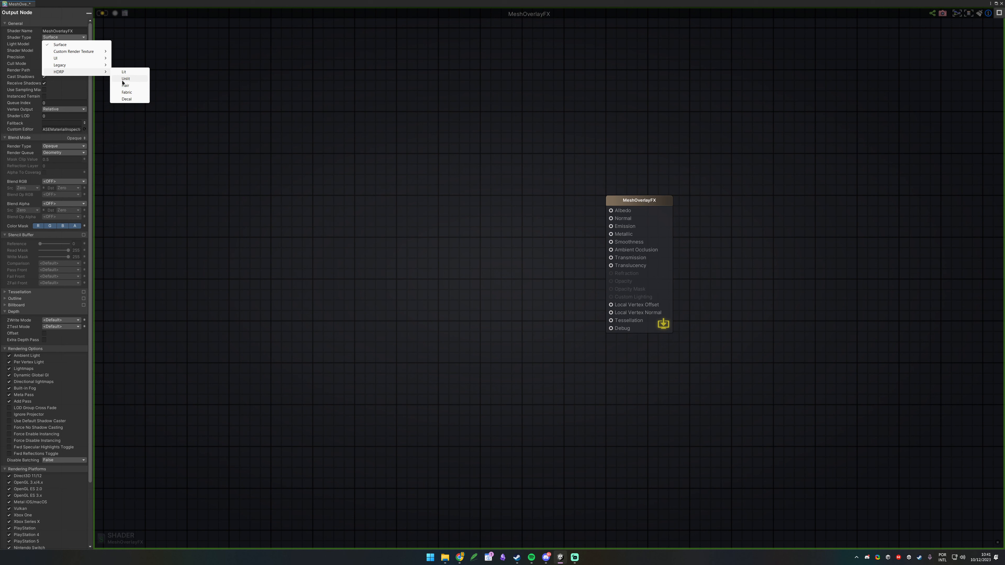
left_click(126, 79)
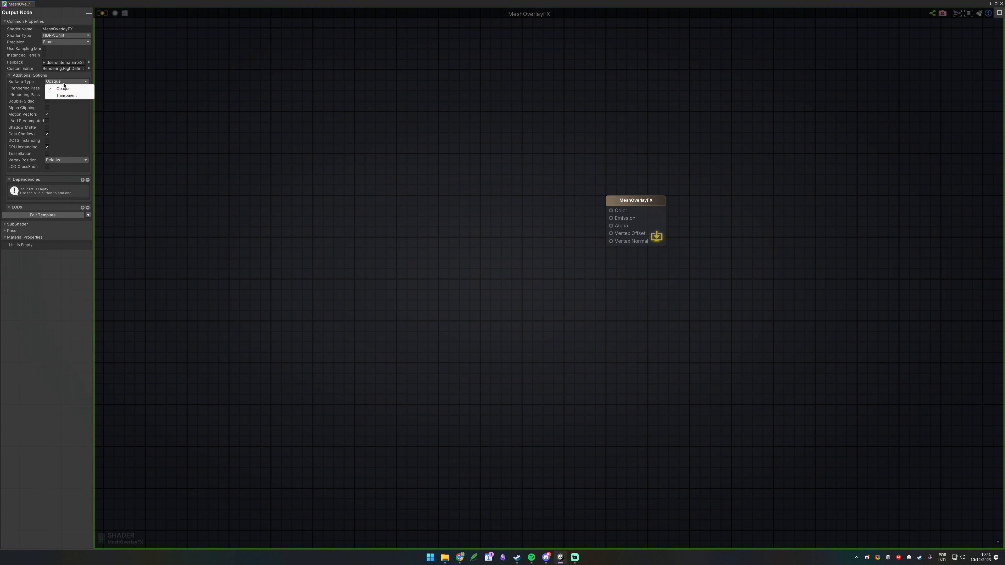
left_click(66, 96)
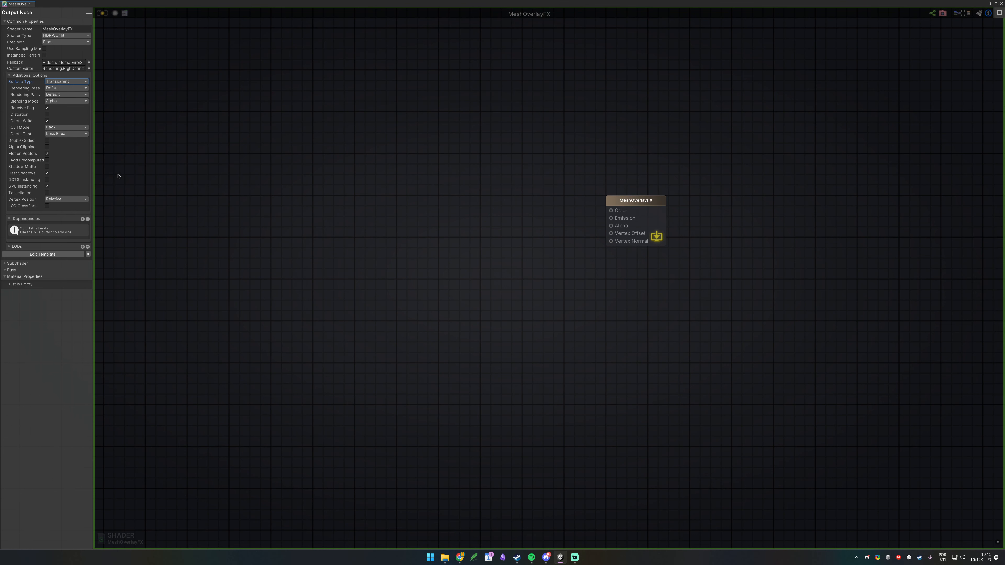
middle_click_drag(364, 151, 390, 200)
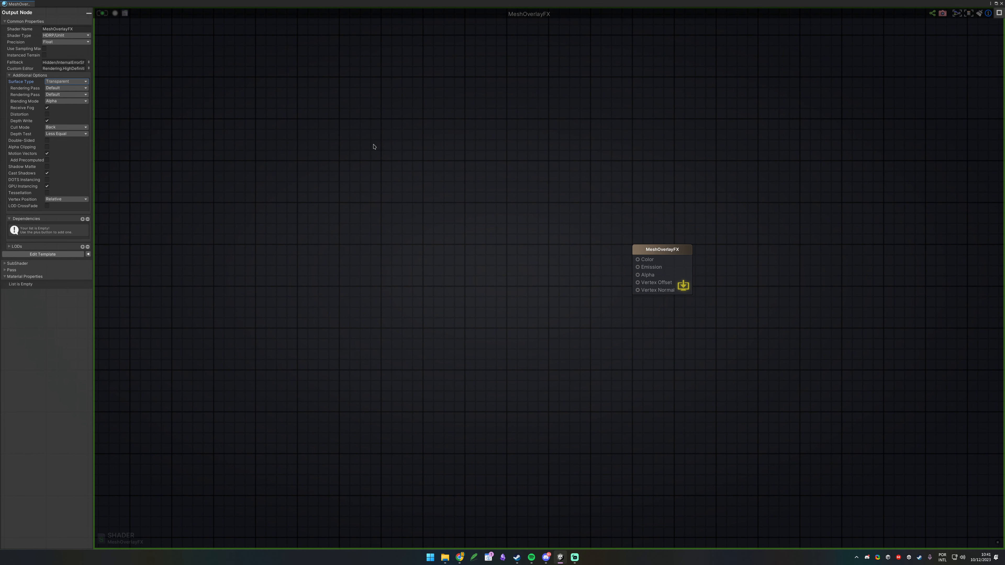
Move the MeshOverlayFX shader editor window down to uncover the scene, and maximize the scene view.
left_click_drag(571, 7, 509, 427)
scroll(372, 242, "up", 4)
left_click_drag(289, 214, 78, 168, "alt")
scroll(93, 170, "up", 3)
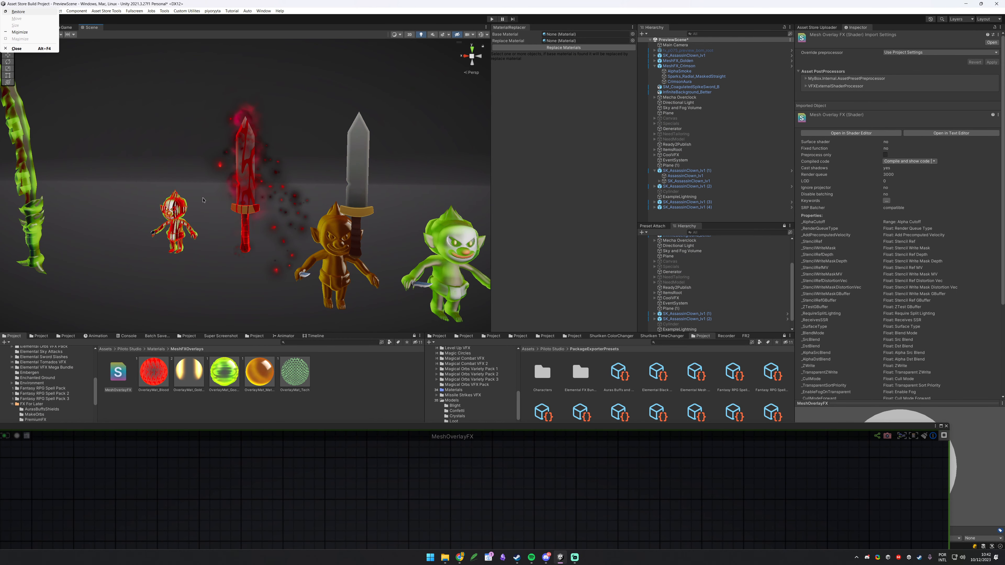
left_click_drag(258, 168, 333, 170, "alt")
scroll(334, 171, "up", 5)
key("shift+space")
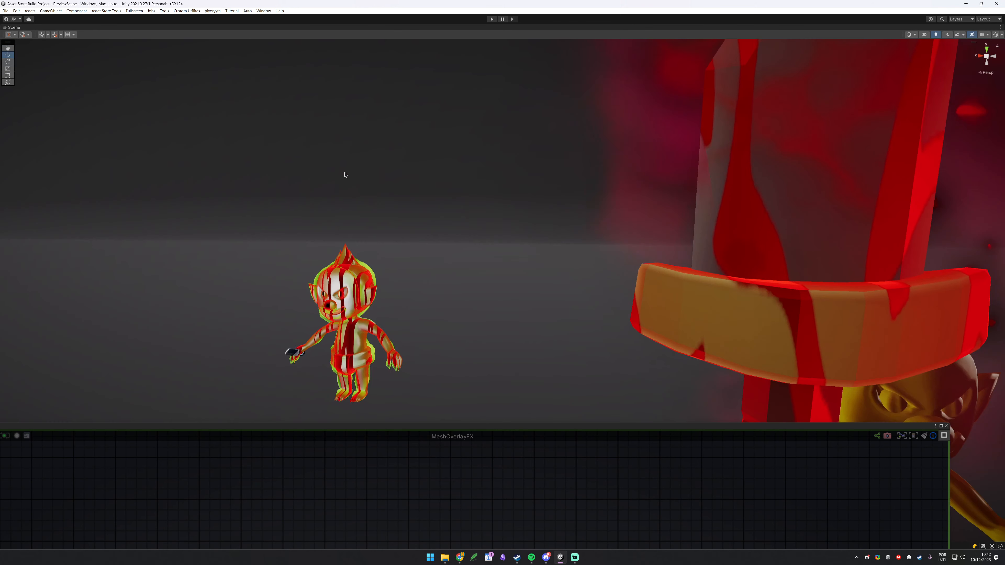
Examine the red blood-overlay clown up close in the maximized scene, moving the shader editor window further down.
scroll(372, 175, "down", 6)
scroll(562, 194, "up", 6)
right_click_drag(560, 203, 563, 222)
key("w")
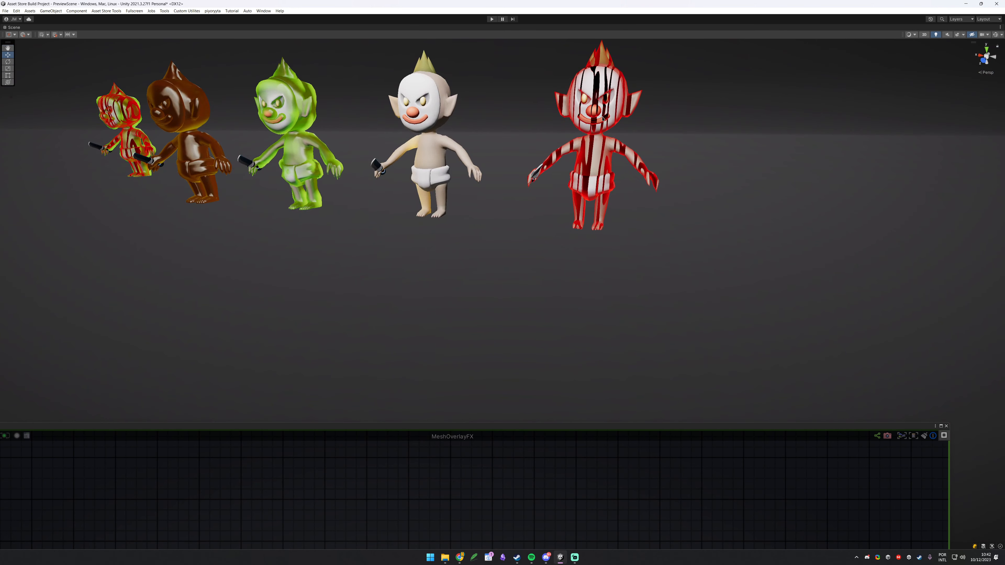
left_click(996, 36)
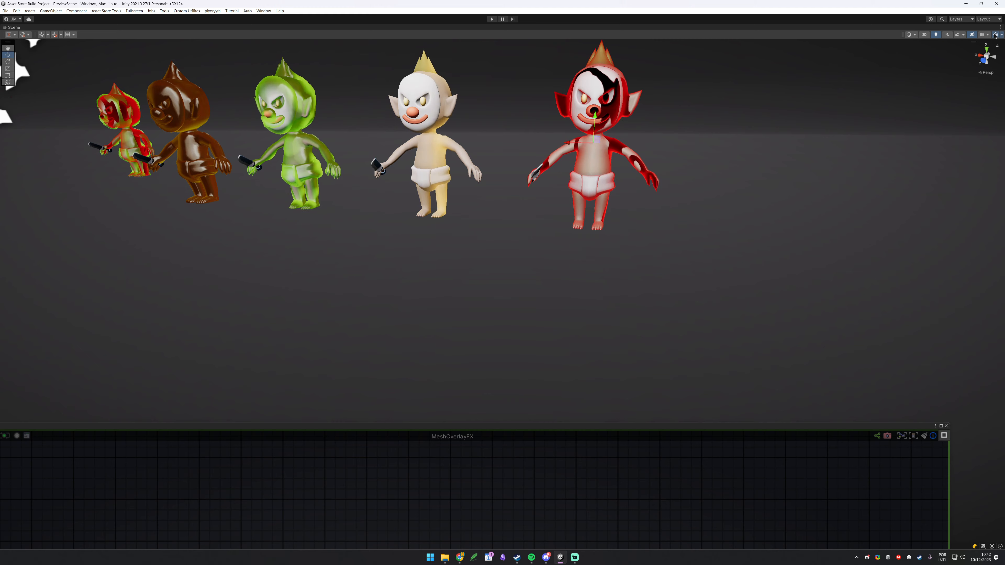
left_click(996, 35)
right_click_drag(677, 155, 734, 128)
key("f")
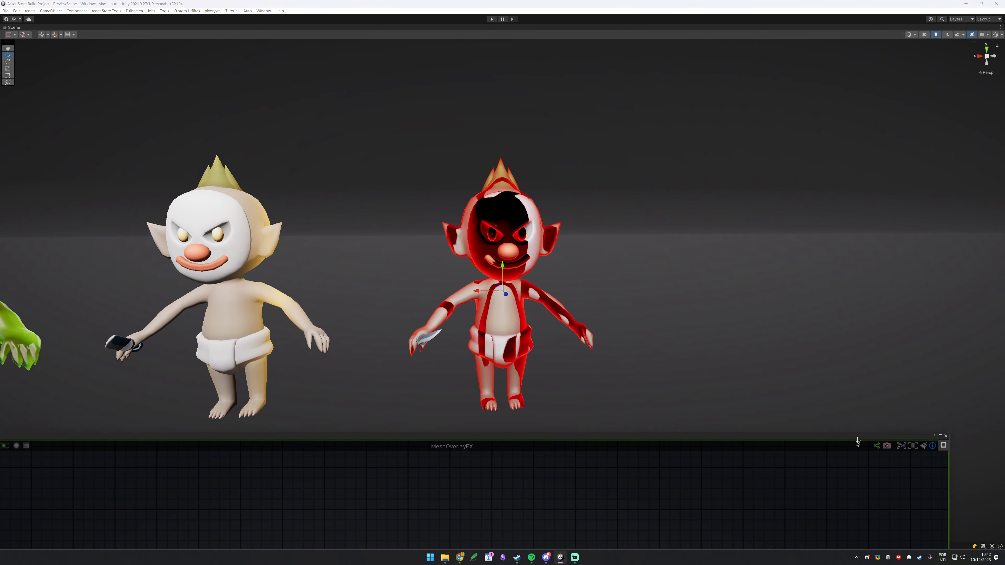
left_click_drag(858, 427, 889, 524)
left_click_drag(616, 263, 583, 247, "alt")
scroll(579, 284, "up", 6)
left_click_drag(449, 229, 477, 221, "alt")
Restore the full layout and inspect the two material slots of the AssassinClown_lv1 mesh under SK_AssassinClown_lv1 (2).
key("shift+space")
left_click(694, 184)
left_click(696, 185)
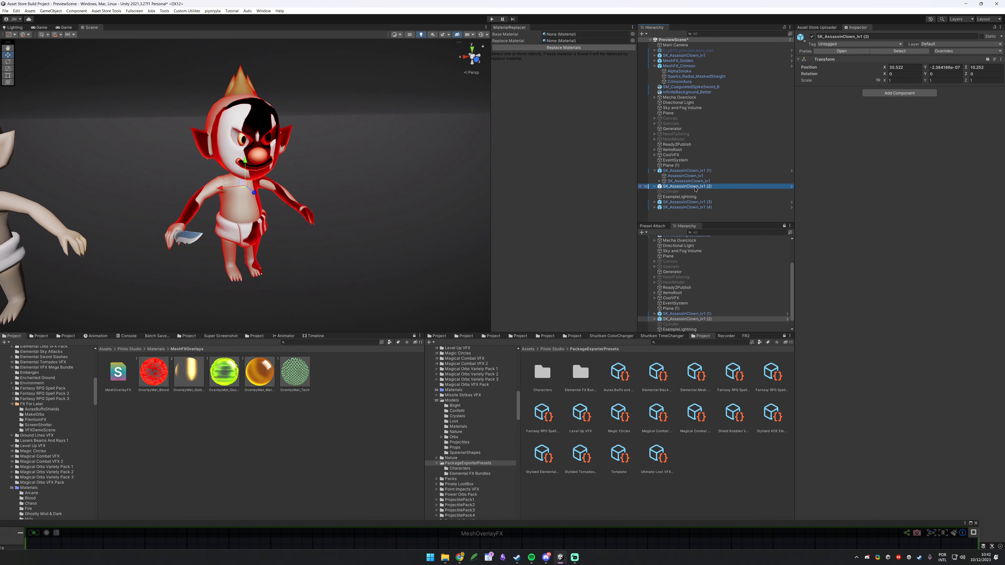
key("Right")
key("Down")
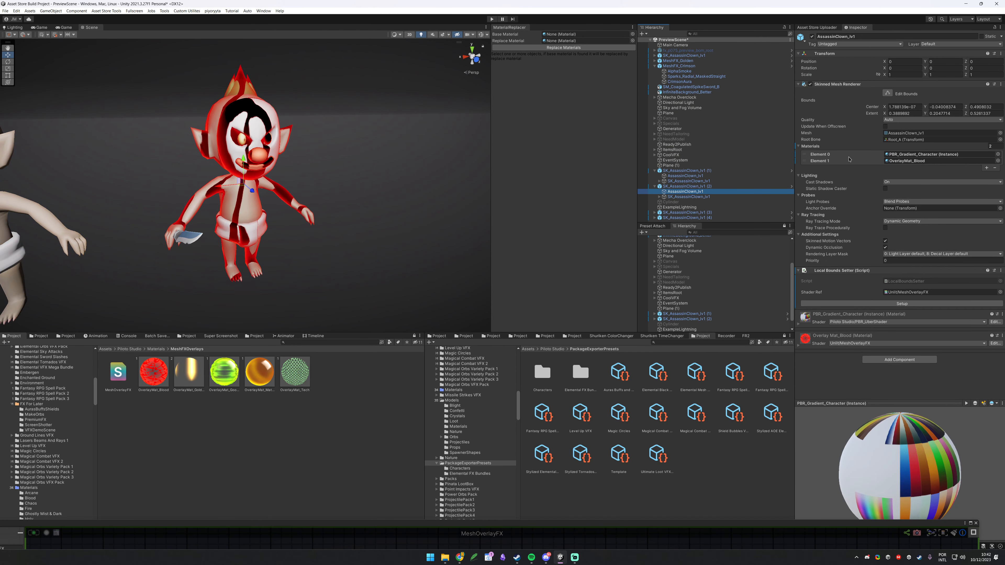
left_click(904, 155)
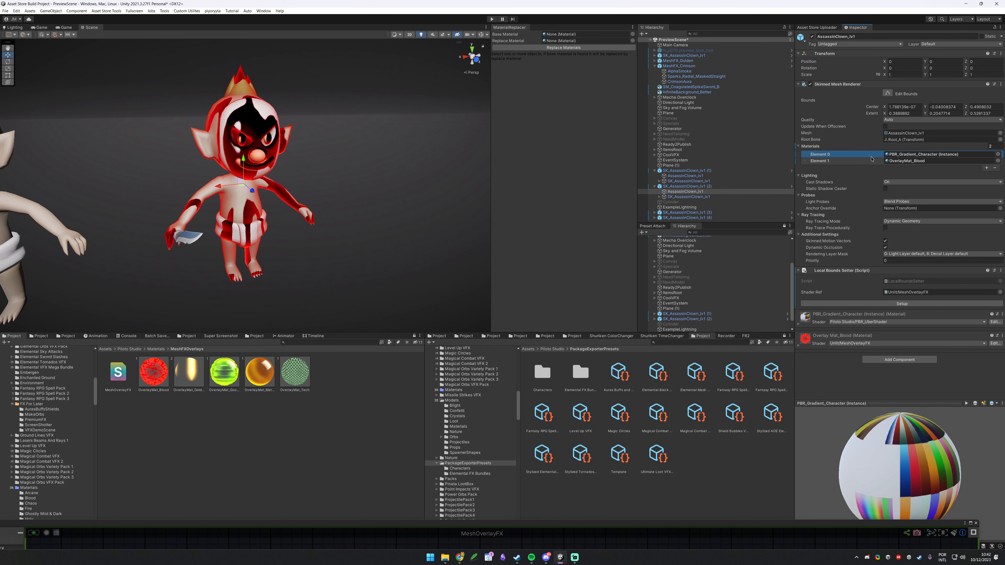
left_click(836, 161)
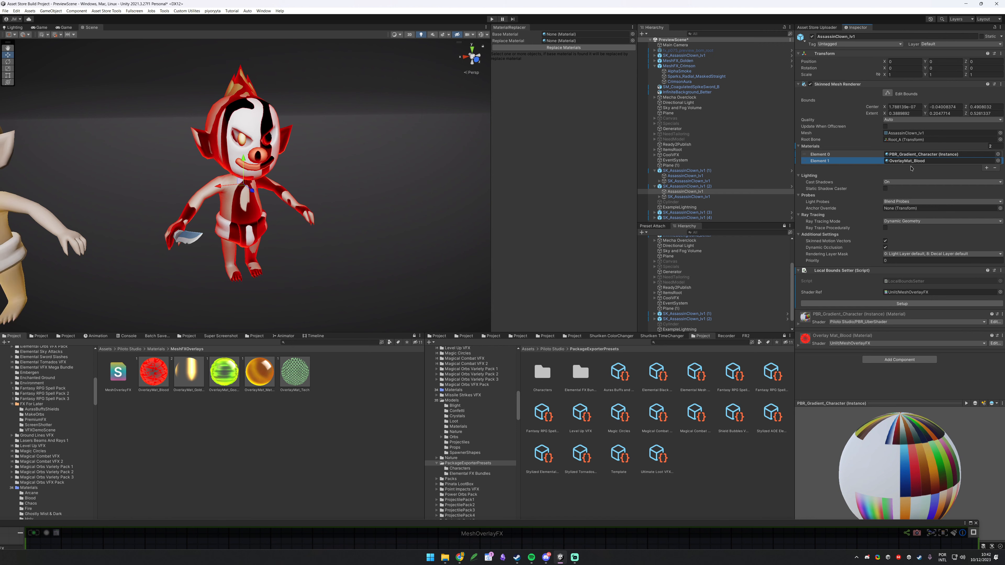
Inspect the OverlayMat_Blood material in an enlarged preview.
left_click(158, 371)
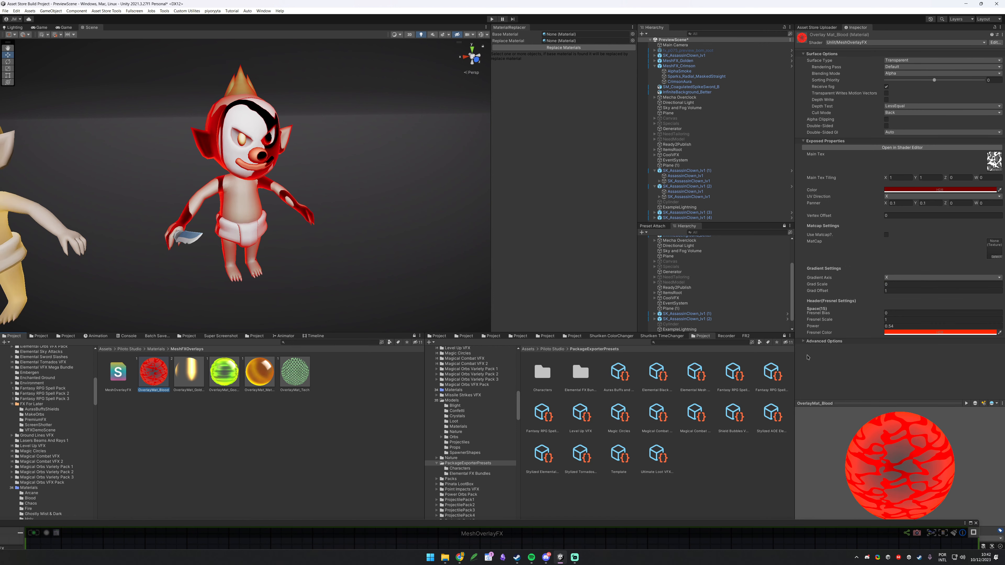
left_click_drag(886, 403, 880, 127)
key("shift+space")
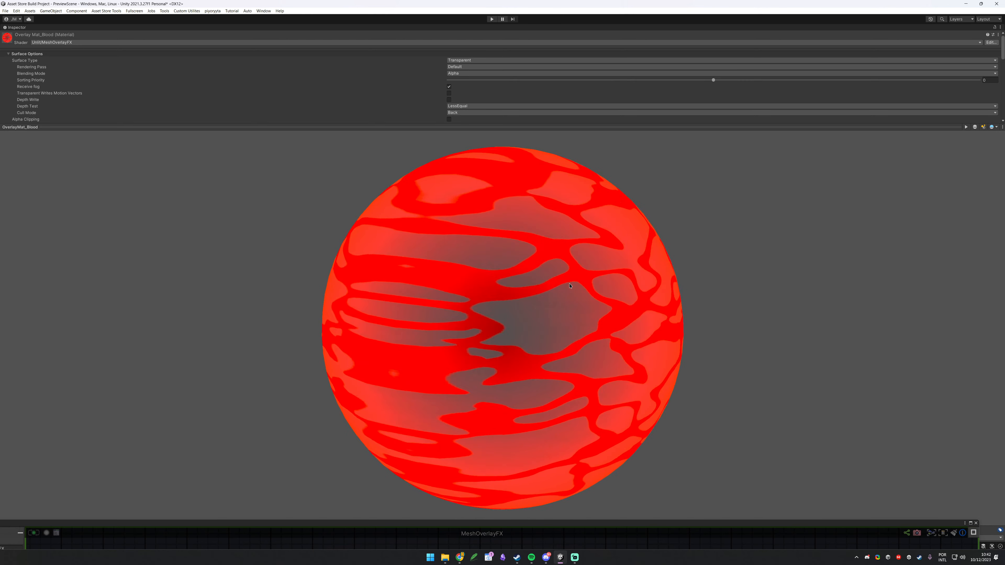
key("shift+space")
right_click_drag(388, 190, 357, 188)
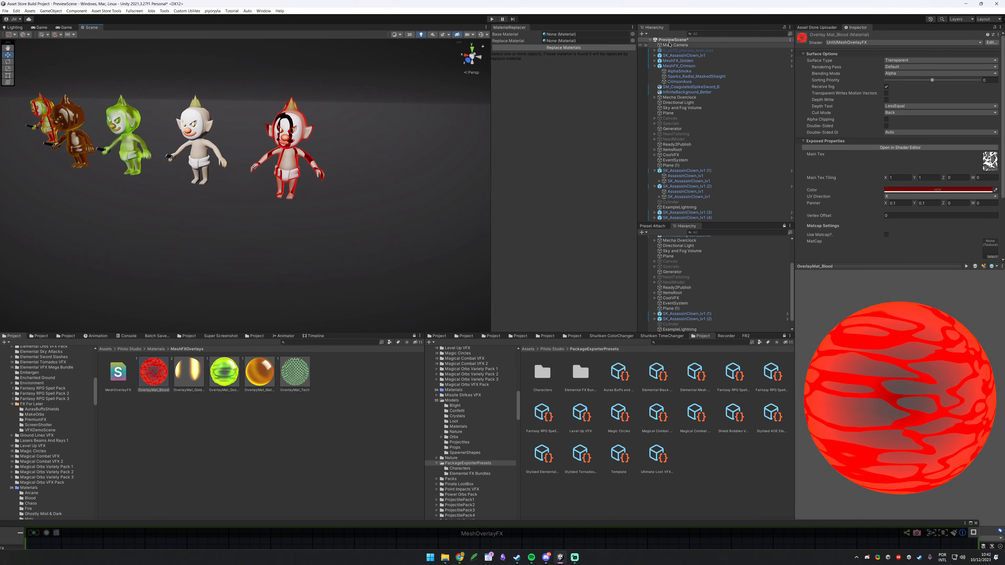
Add a 3D cylinder to the scene beside the clowns.
left_click(641, 34)
left_click(656, 55)
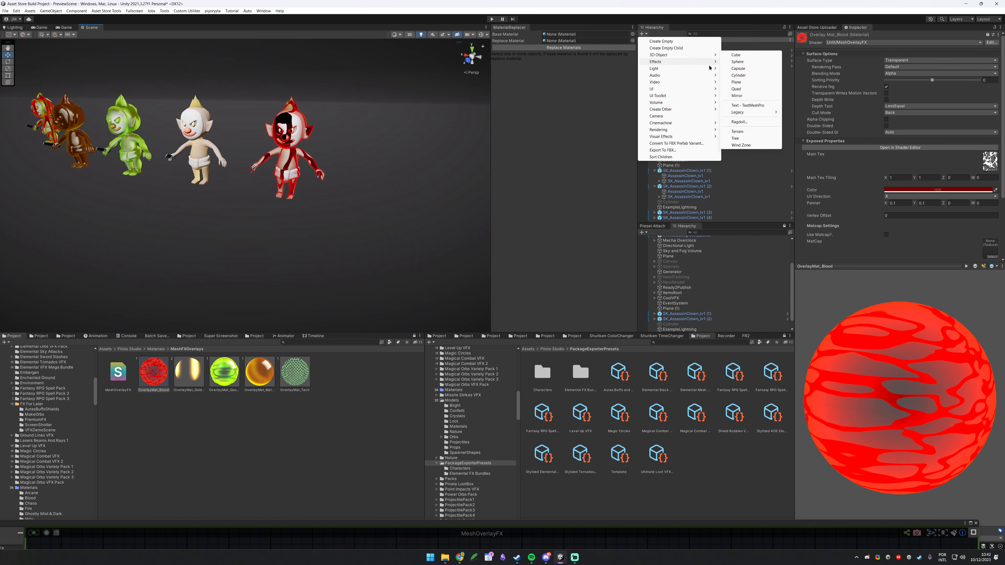
left_click(764, 77)
right_click_drag(356, 164, 216, 154)
key("s")
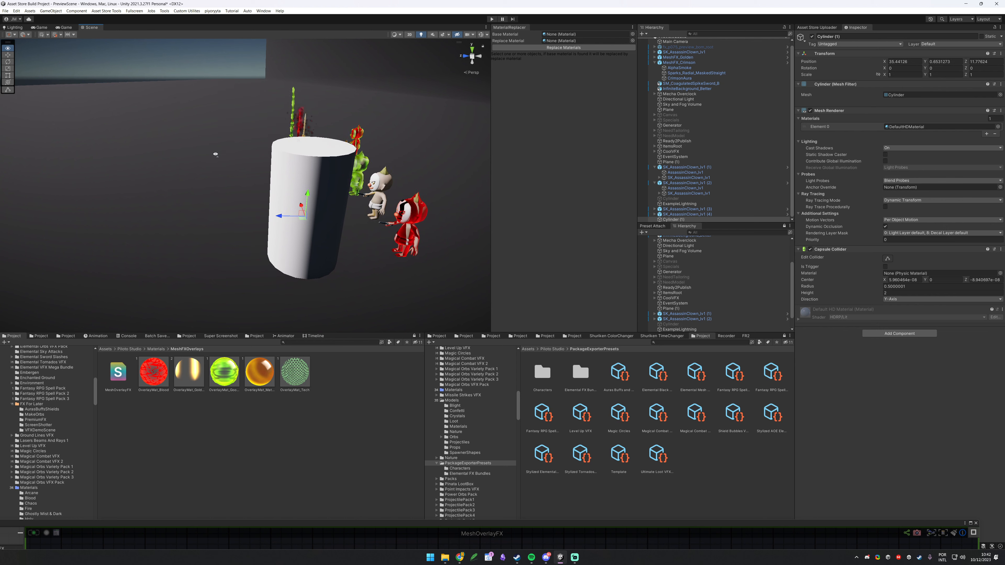
Add a second material slot to the cylinder's Mesh Renderer and assign OverlayMat_Blood to it.
left_click(986, 134)
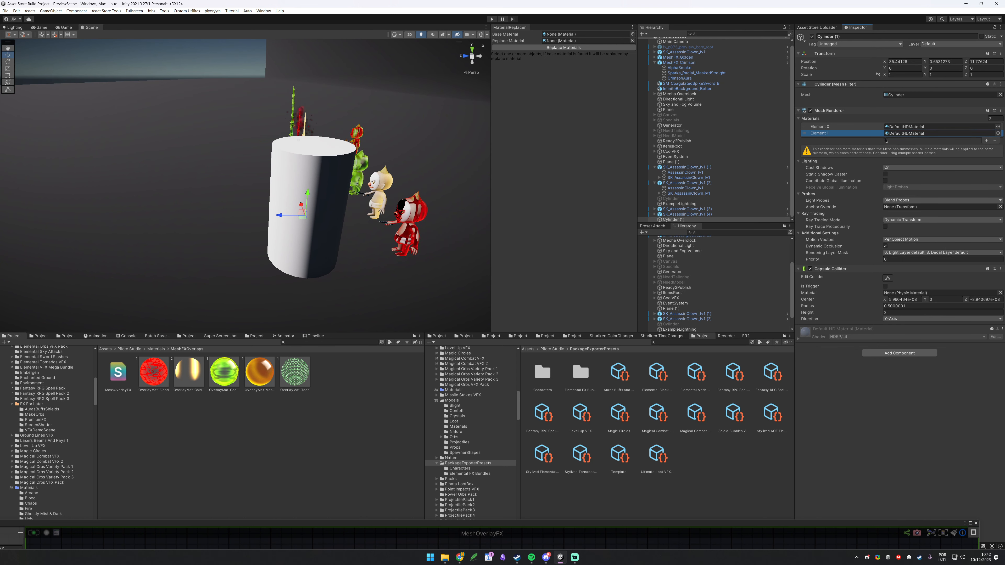
left_click_drag(646, 286, 896, 134)
key("f")
scroll(224, 166, "up", 10)
left_click_drag(174, 161, 381, 150, "alt")
scroll(381, 151, "down", 5)
left_click_drag(206, 167, 378, 231, "alt")
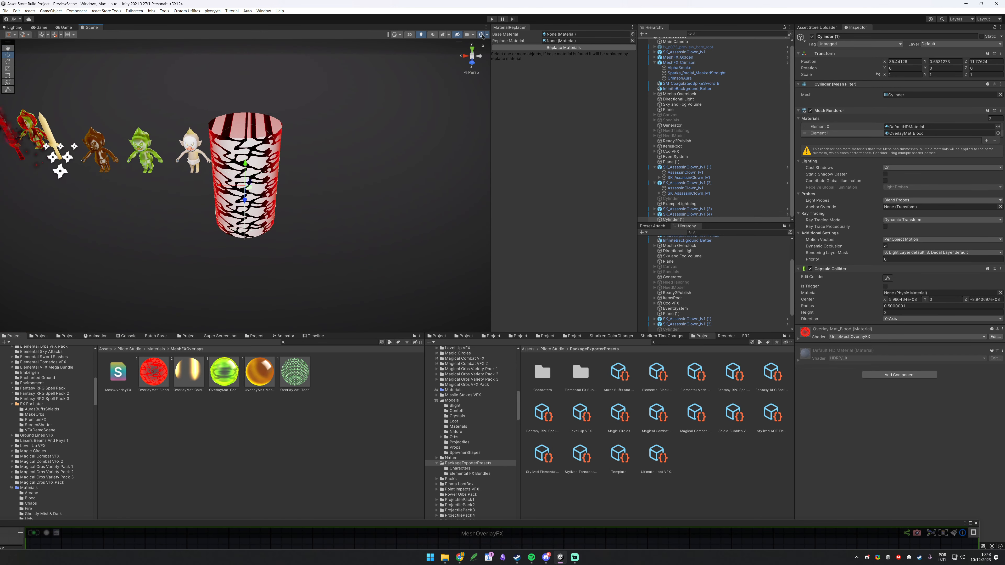
Delete the test cylinder with the blood overlay from the scene.
left_click_drag(333, 156, 246, 148, "alt")
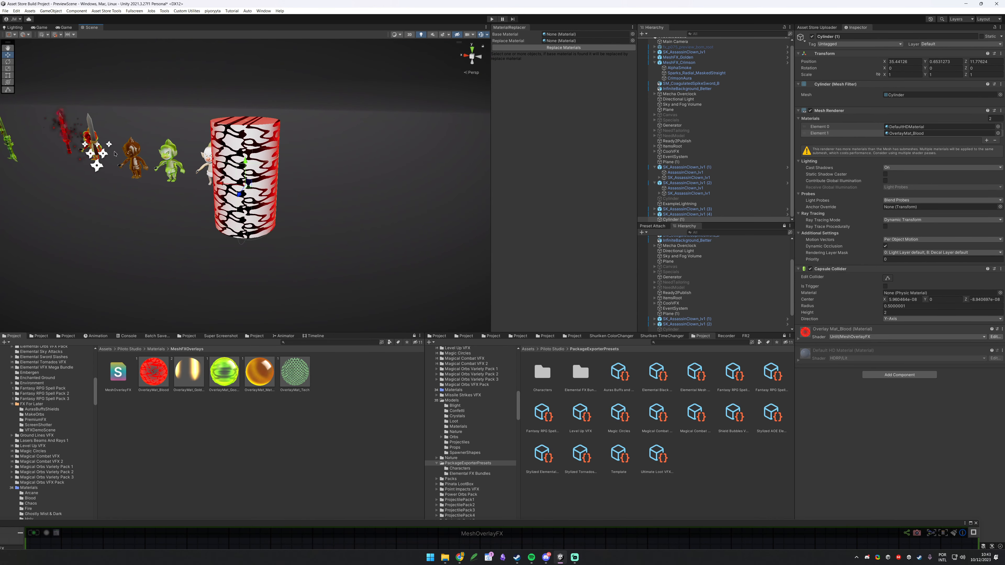
key("Delete")
Inspect the blood overlay on the SK_AssassinClown_lv1 (2) clown from several angles.
left_click(262, 166)
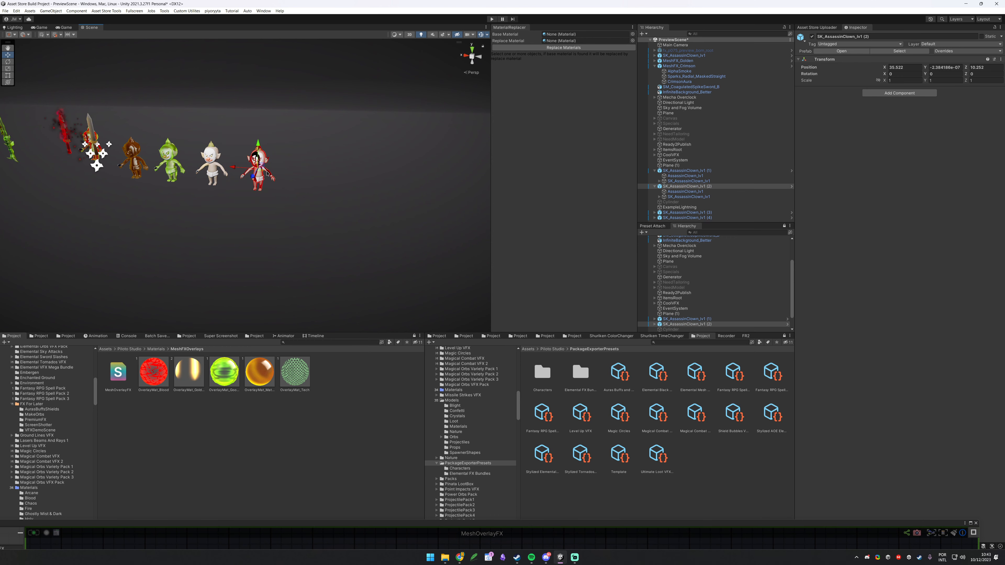
left_click_drag(319, 123, 235, 223, "alt")
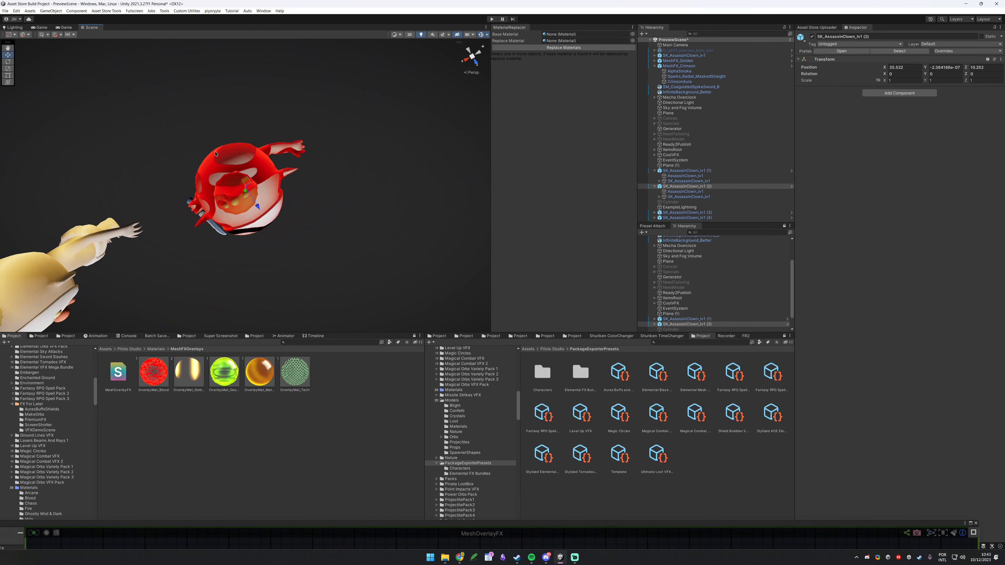
left_click_drag(355, 247, 128, 171, "alt")
left_click_drag(181, 157, 222, 193, "alt")
scroll(222, 194, "down", 5)
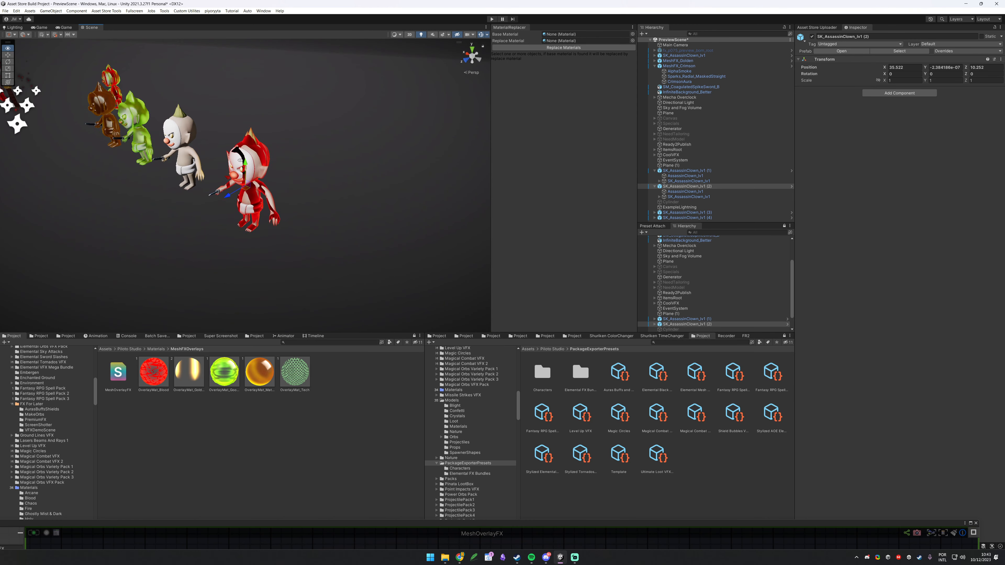
Show the OverlayMat_Blood material's settings and examine the overlay up close on the blood-covered clown.
left_click(185, 354)
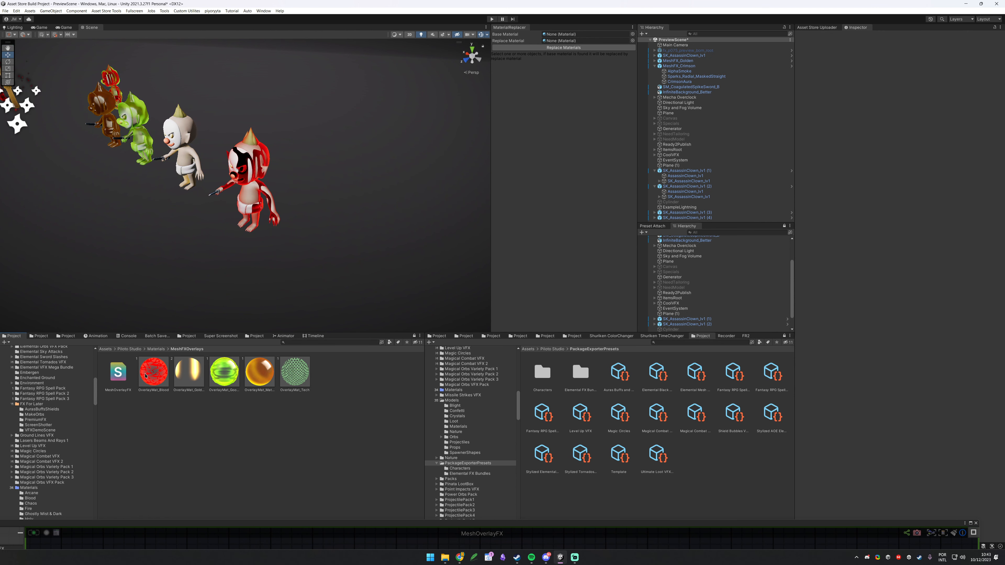
left_click(153, 371)
right_click_drag(332, 222, 348, 178, "alt")
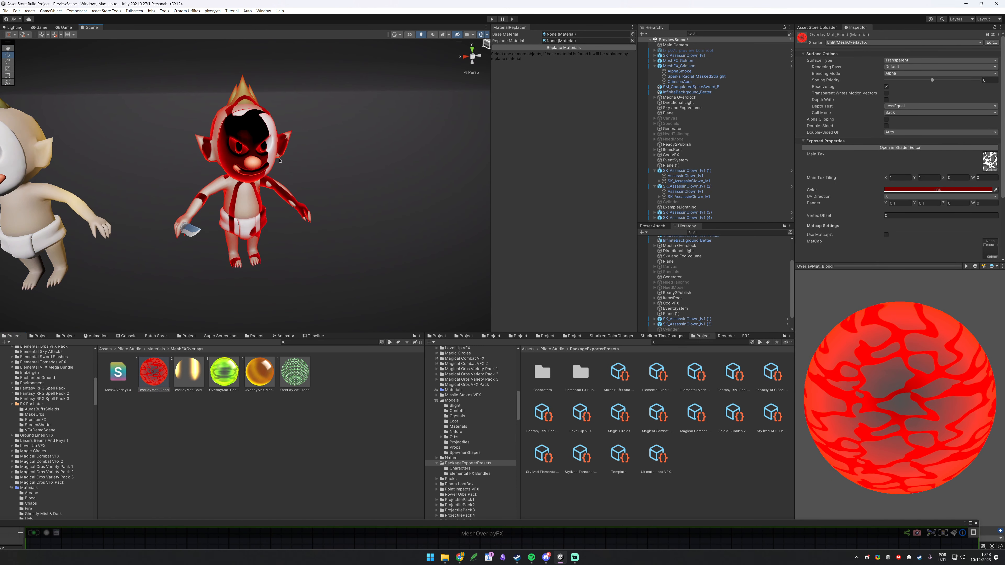
left_click(258, 173)
key("f")
left_click_drag(297, 172, 312, 206, "alt")
Move the MeshFX_Crimson sword beside the blood-covered clown, to about X 35.13, Y 0.56, Z 10.97.
right_click_drag(312, 206, 378, 180)
key("w")
left_click(336, 204)
key("f")
left_click_drag(325, 209, 299, 205, "alt")
scroll(299, 205, "down", 7)
middle_click_drag(299, 205, 112, 230)
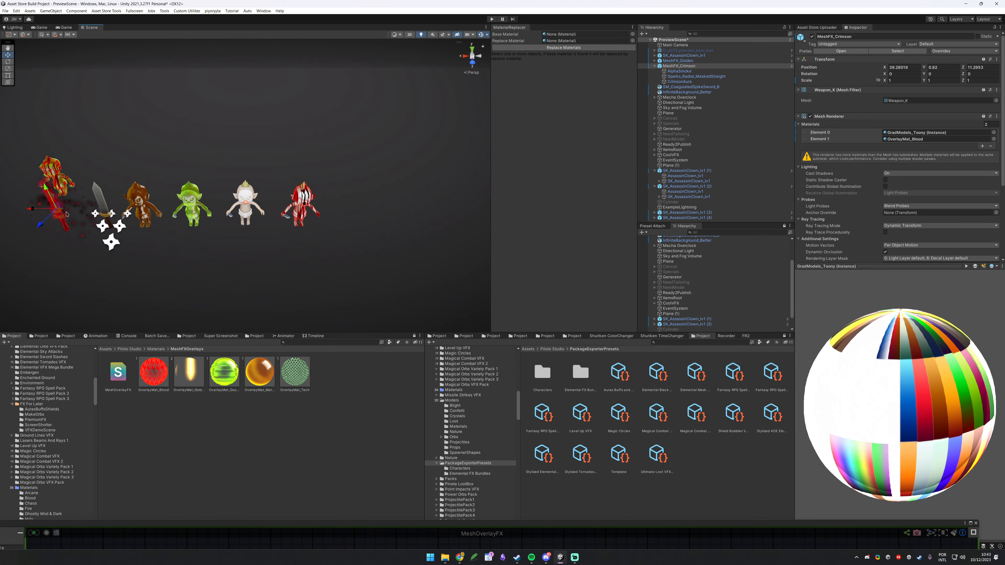
left_click_drag(58, 209, 299, 154)
key("f")
scroll(127, 238, "up", 4)
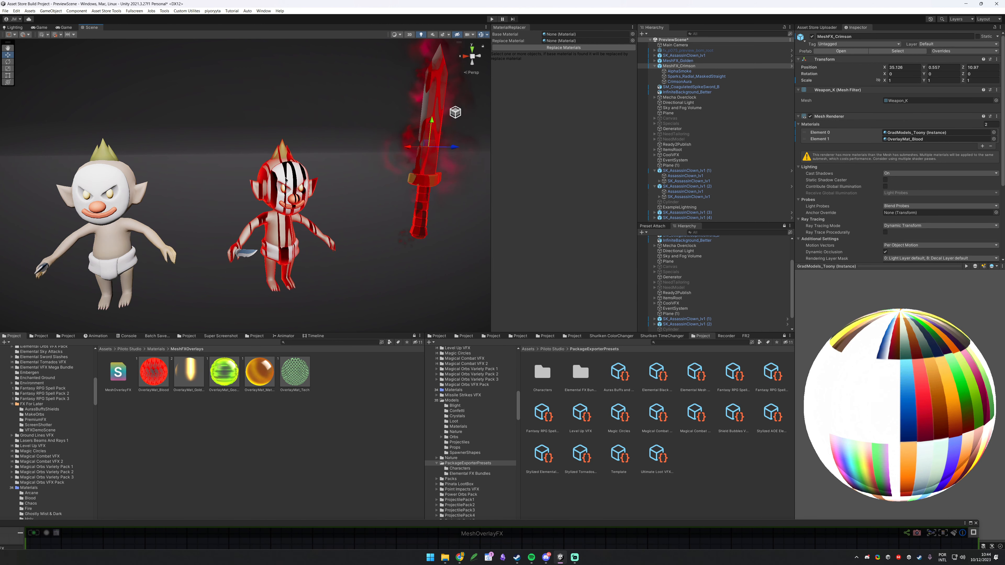
Compare the blood-covered clown with the MeshFX_Crimson sword and inspect the sword's Local Bounds Setter script, collapsing its Mesh Renderer.
left_click(285, 179)
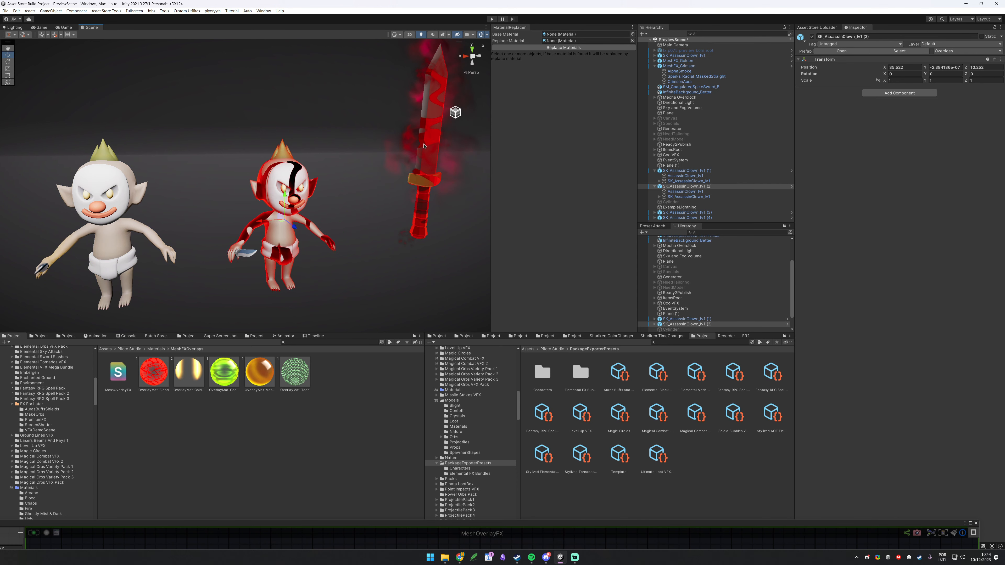
left_click(433, 181)
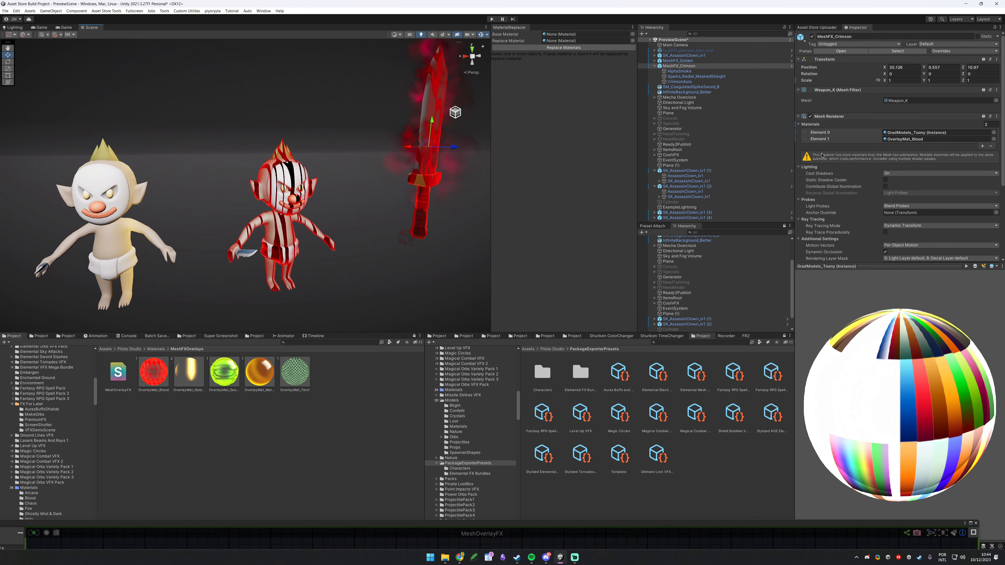
left_click(833, 117)
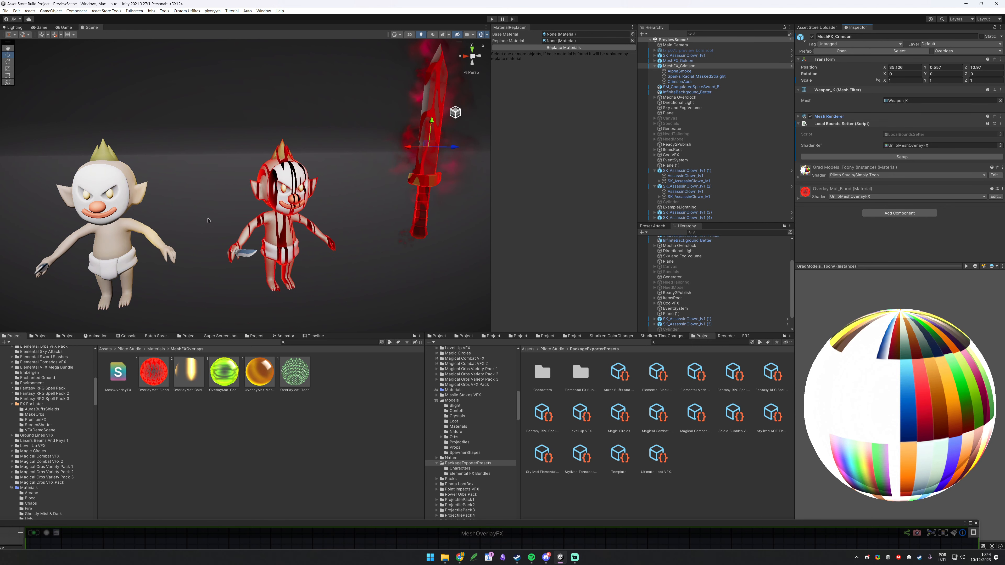
middle_click_drag(209, 220, 194, 182)
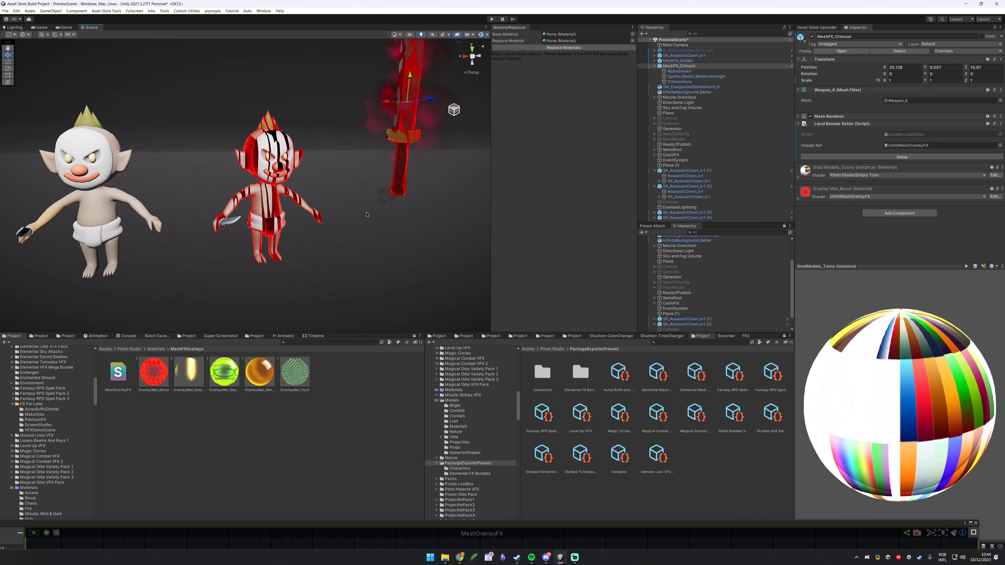
Bring the MeshOverlayFX shader graph to full size and add a Vector3 node well ahead of the output node.
left_click_drag(810, 521, 977, 120)
left_click(977, 123)
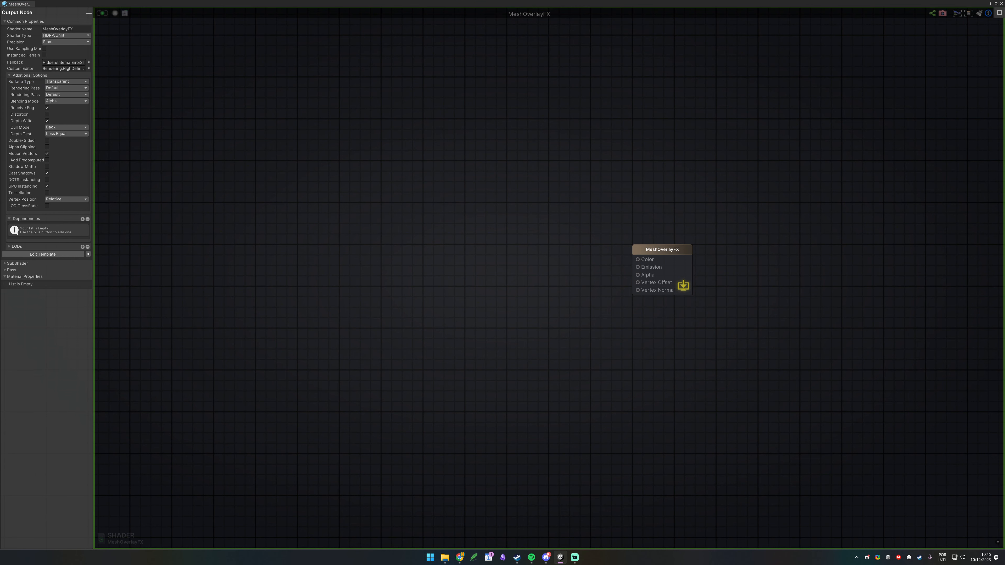
middle_click_drag(360, 173, 418, 152)
middle_click_drag(289, 202, 419, 181)
key("3")
left_click(421, 234)
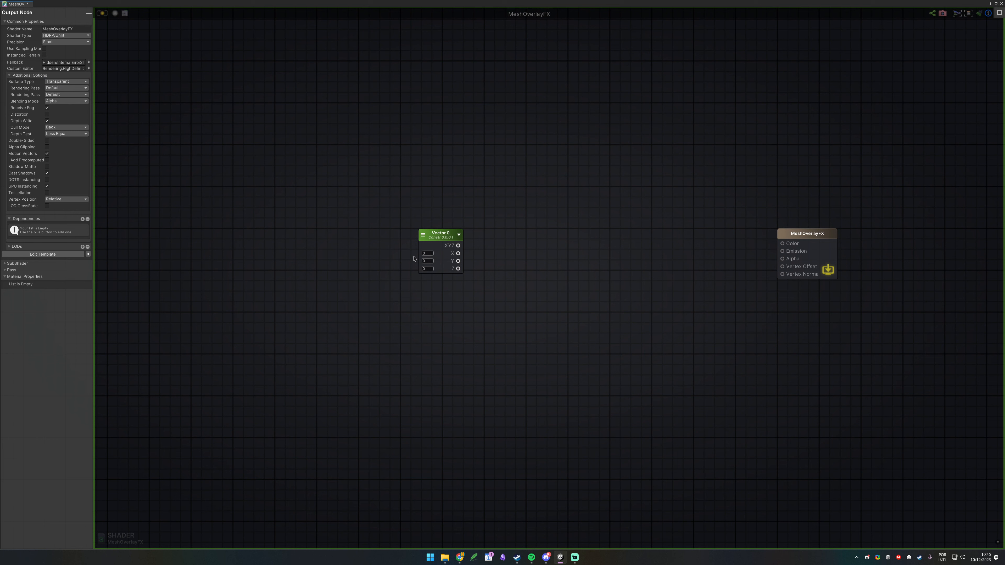
Change the Vector3 node's type to Property and start its new name with "Local".
left_click(65, 28)
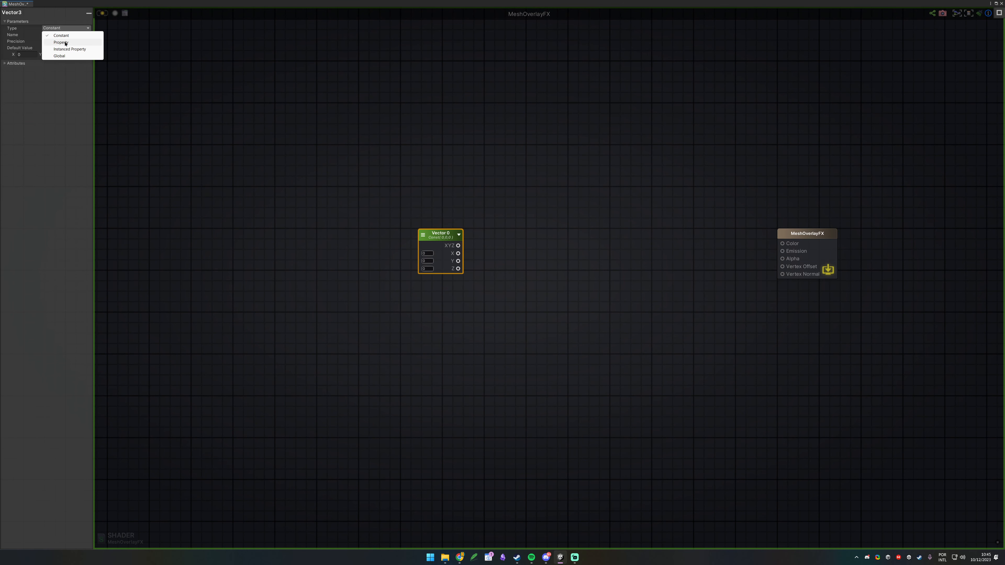
left_click(65, 42)
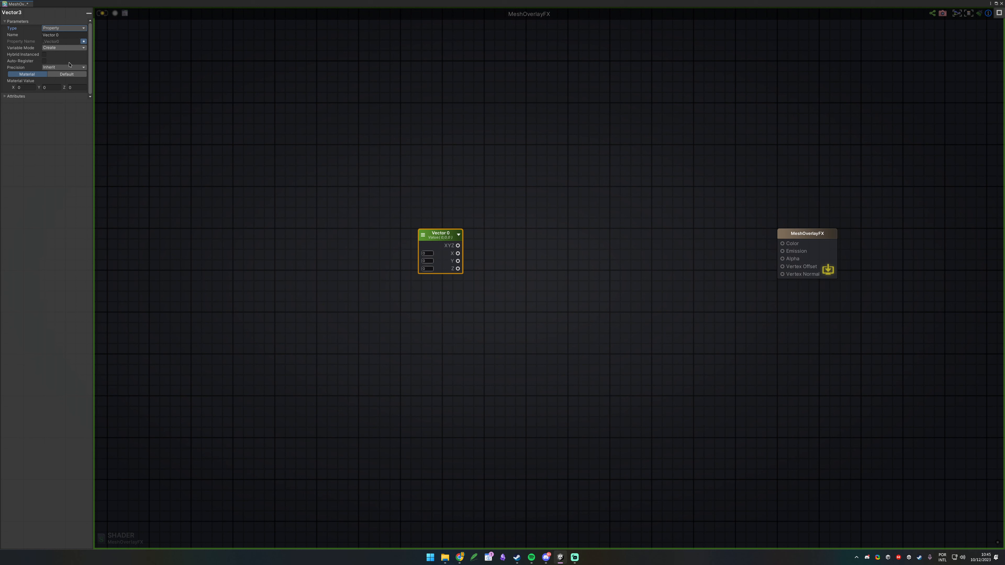
key("Tab")
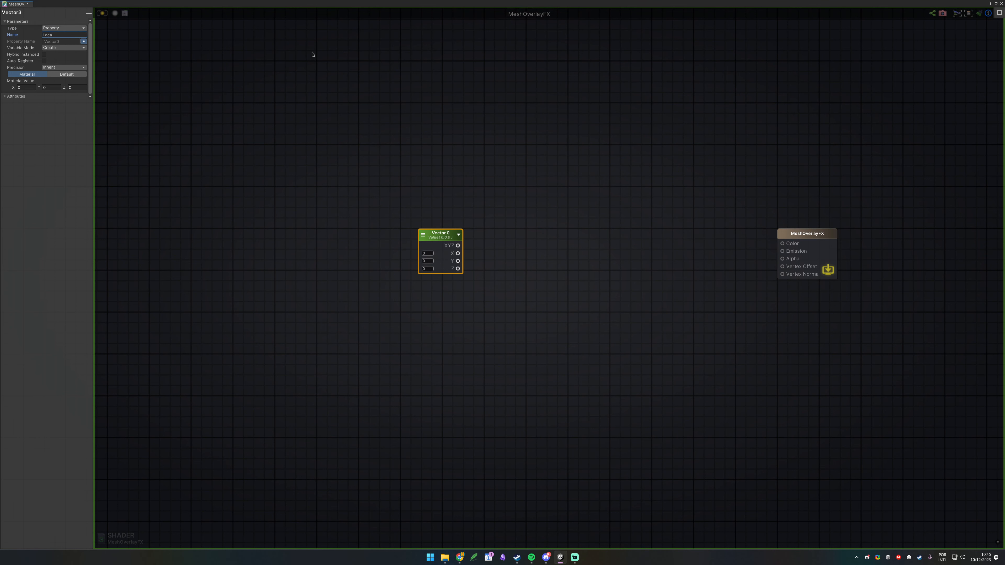
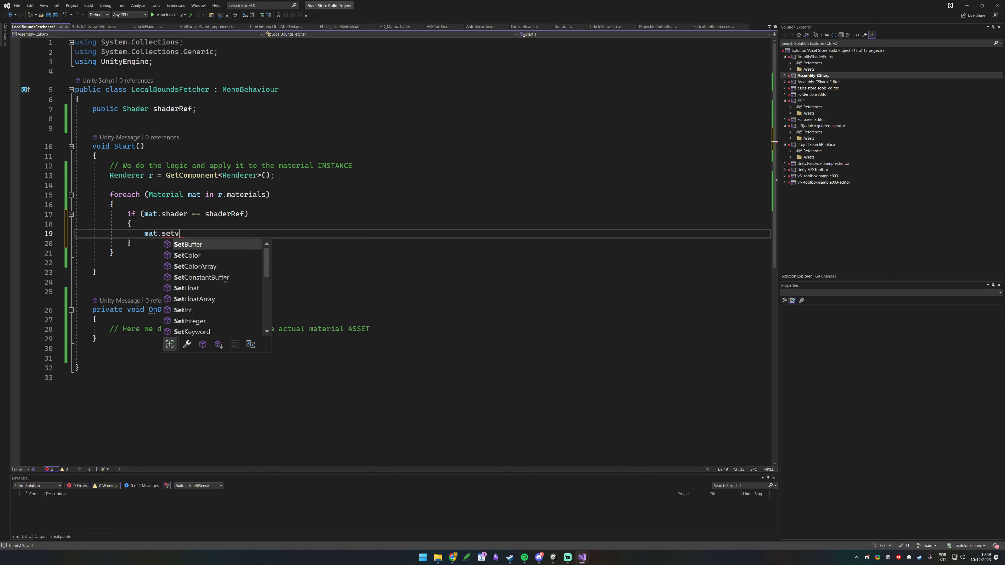
Write a mat.SetVector("") call with an empty property name inside the shaderRef check of Start.
key("Tab")
type("(")
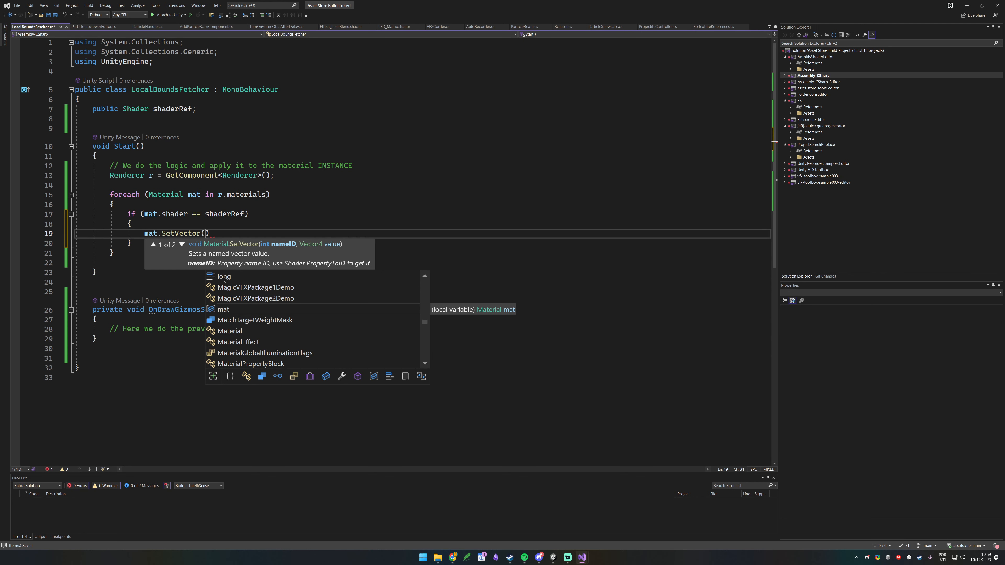
type("\"\"")
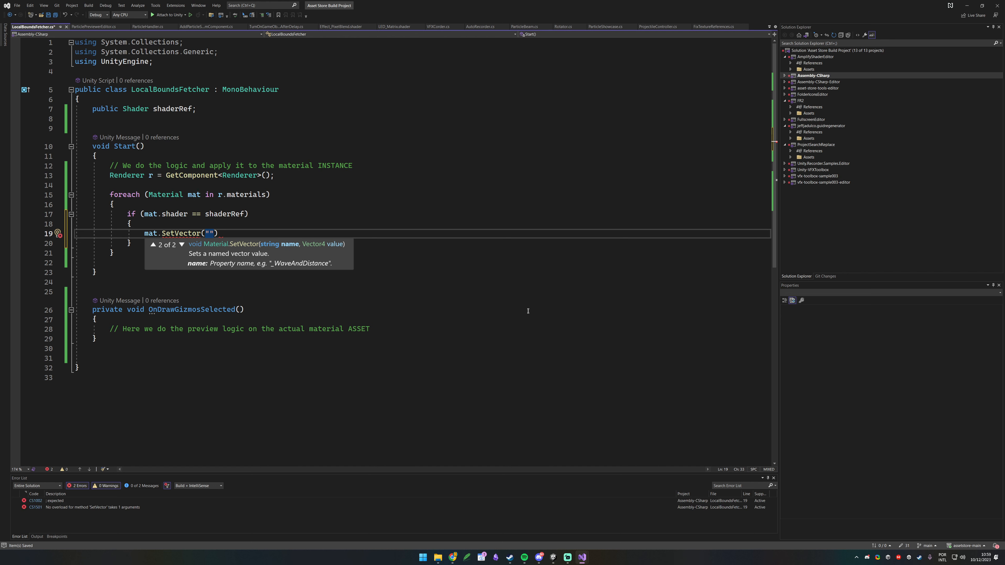
left_click(378, 277)
left_click(312, 237)
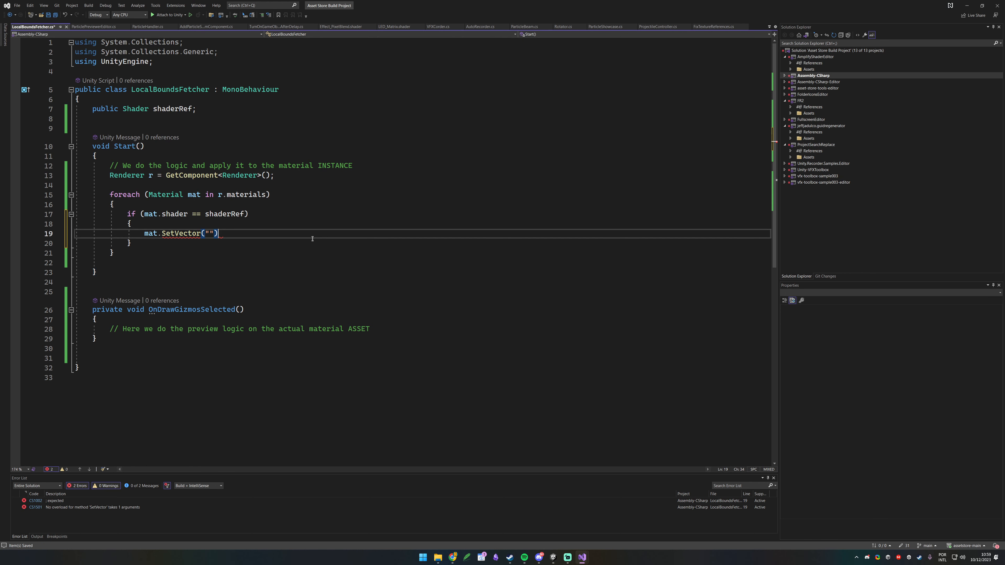
left_click_drag(162, 233, 219, 232)
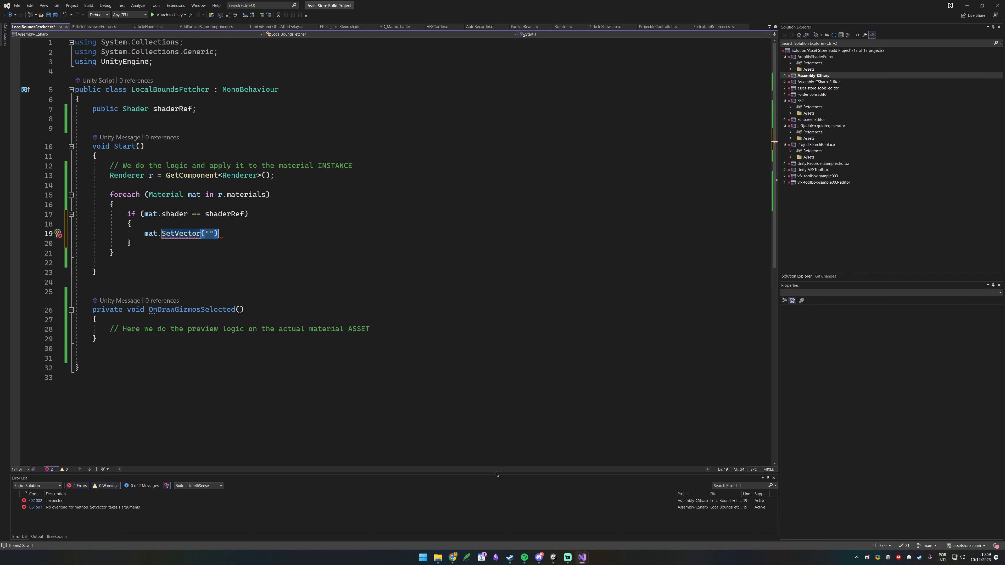
Switch to Unity, open the MeshOverlayFX shader graph and select the LocalBounds Minimum node.
left_click(553, 557)
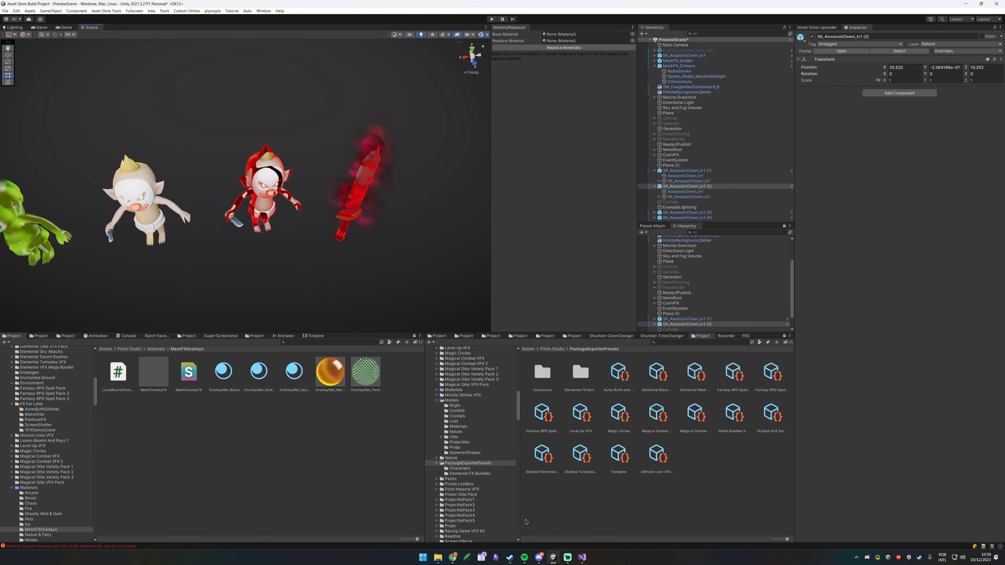
left_click(189, 389)
left_click(839, 154)
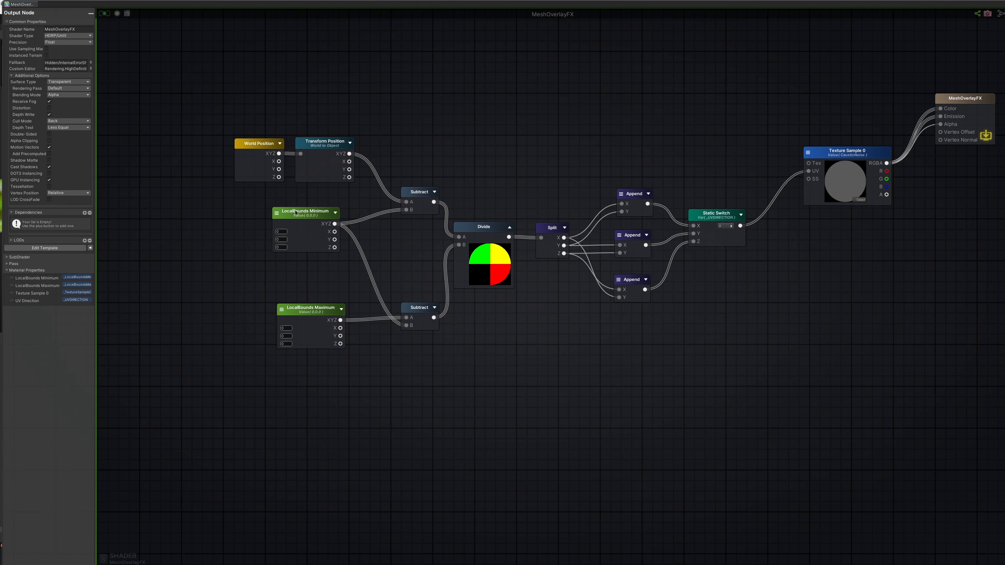
left_click(297, 213)
left_click(313, 316)
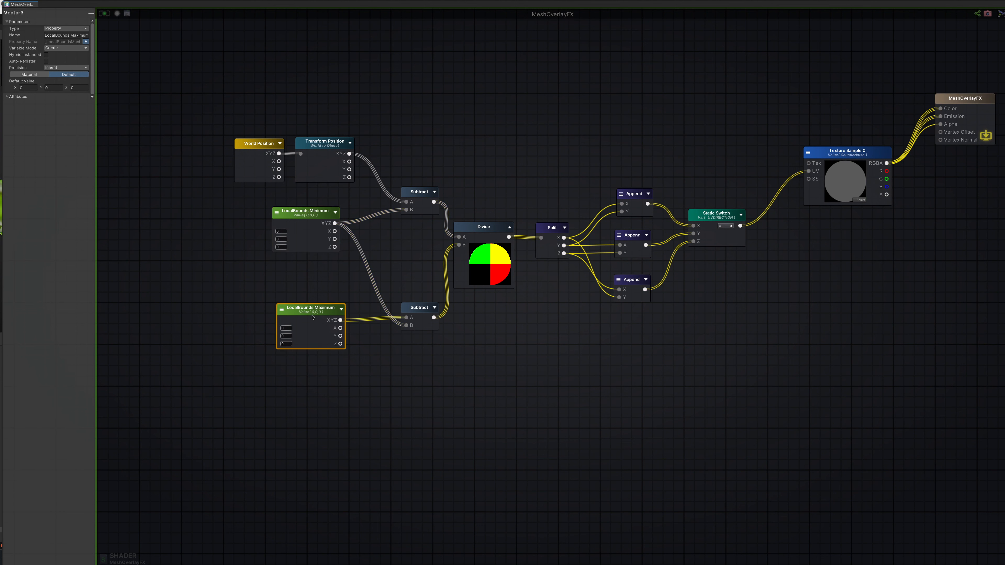
left_click(60, 35)
left_click(299, 220)
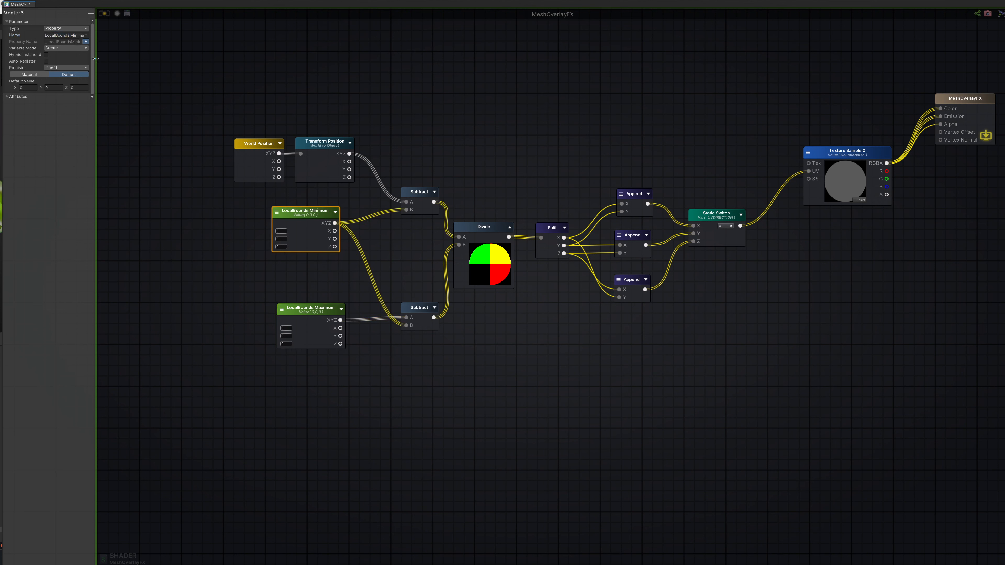
Copy the LocalBounds Minimum node's property name and insert "_LocalBoundsMinimum" as the SetVector property name in Visual Studio.
left_click(86, 42)
left_click(65, 42)
key("ctrl+c")
left_click(86, 42)
key("alt+Tab")
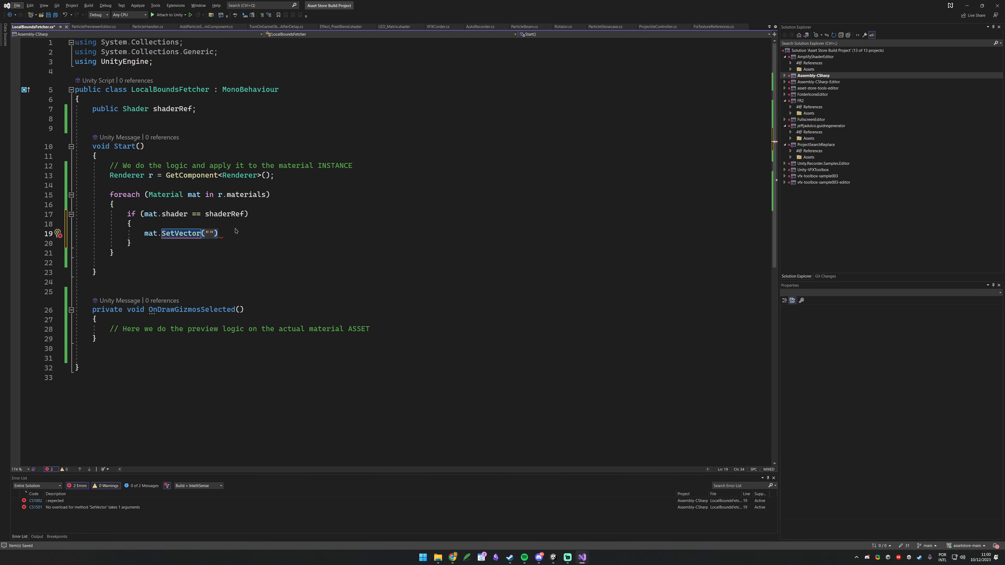
key("ctrl+v")
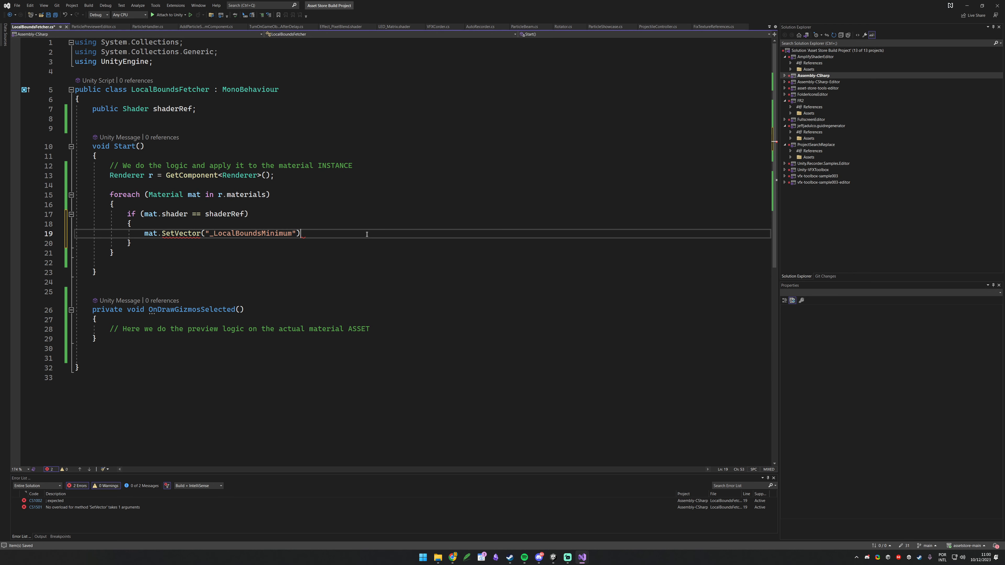
Try to add the LocalBounds Maximum node's property name, _LocalBoundsMaximum, on a new line below the SetVector call.
key("Return")
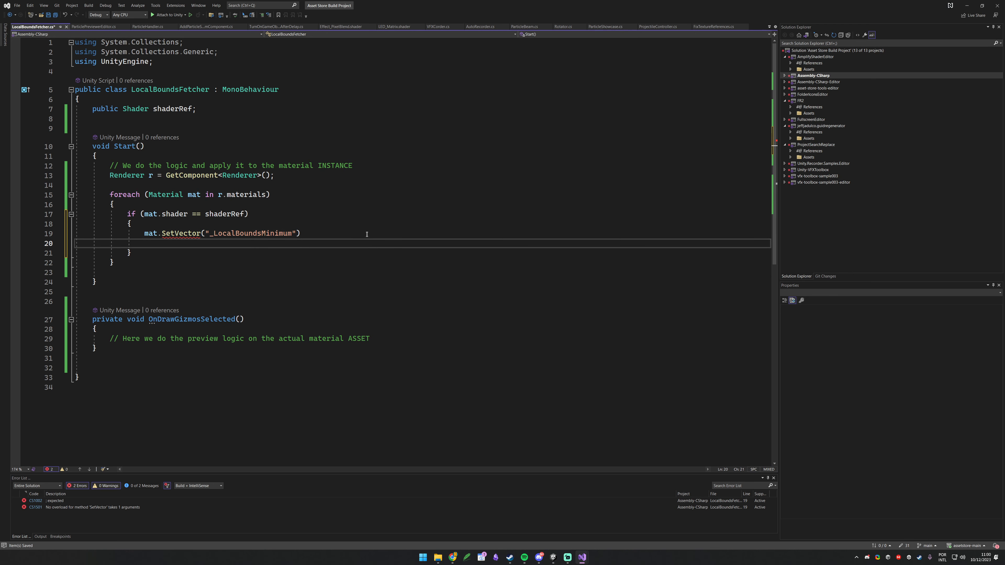
type("mat.s")
key("BackSpace")
key("BackSpace")
key("BackSpace")
key("BackSpace")
key("BackSpace")
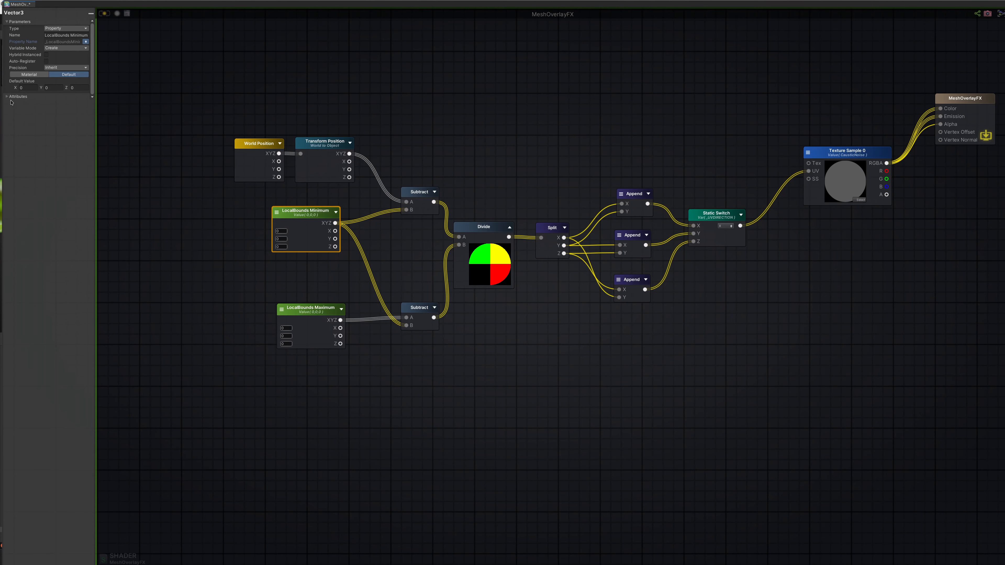
left_click(321, 324)
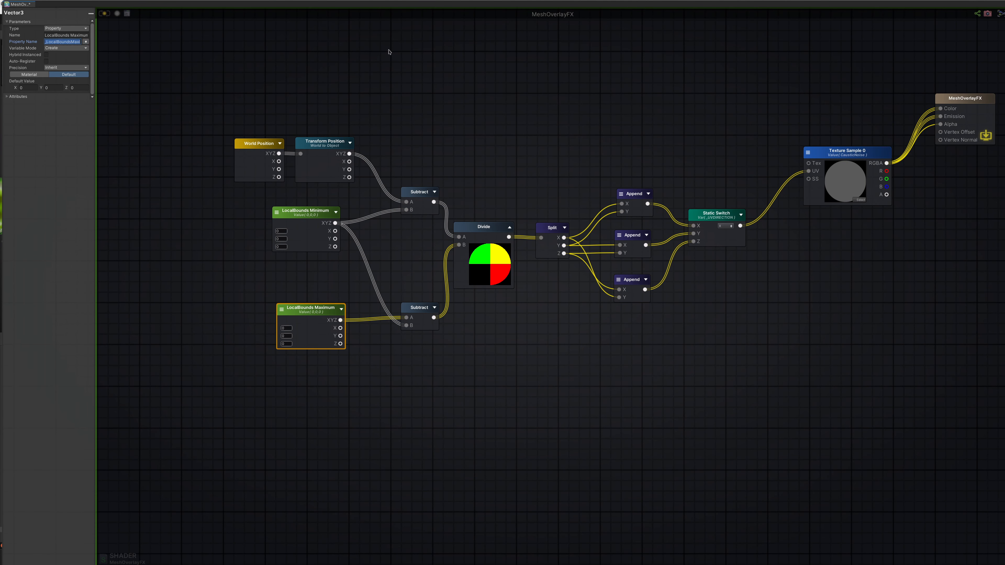
left_click(930, 18)
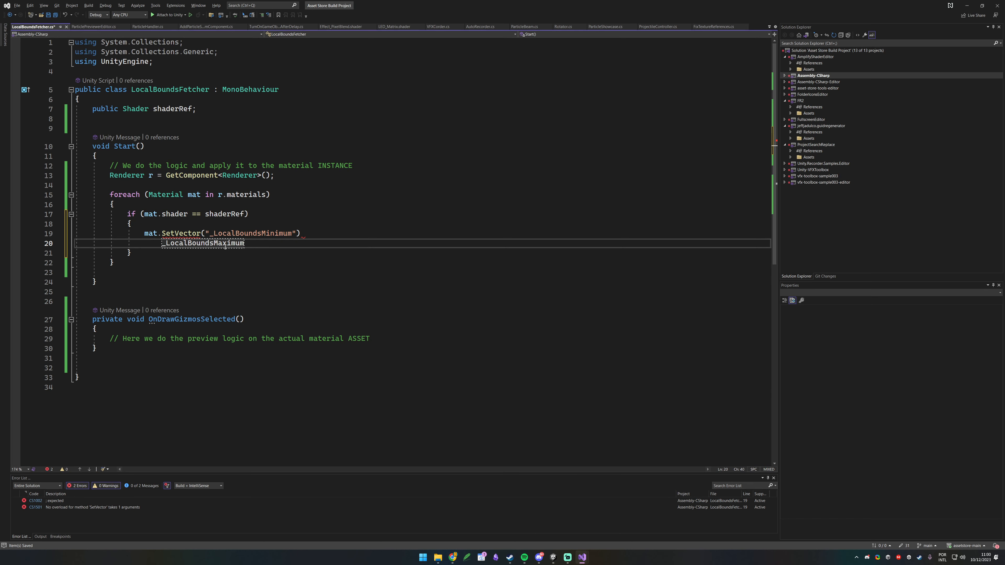
key("BackSpace")
Clear the stray line and pass r.localBounds.min as the value of the _LocalBoundsMinimum SetVector call, ending the statement.
left_click(328, 237)
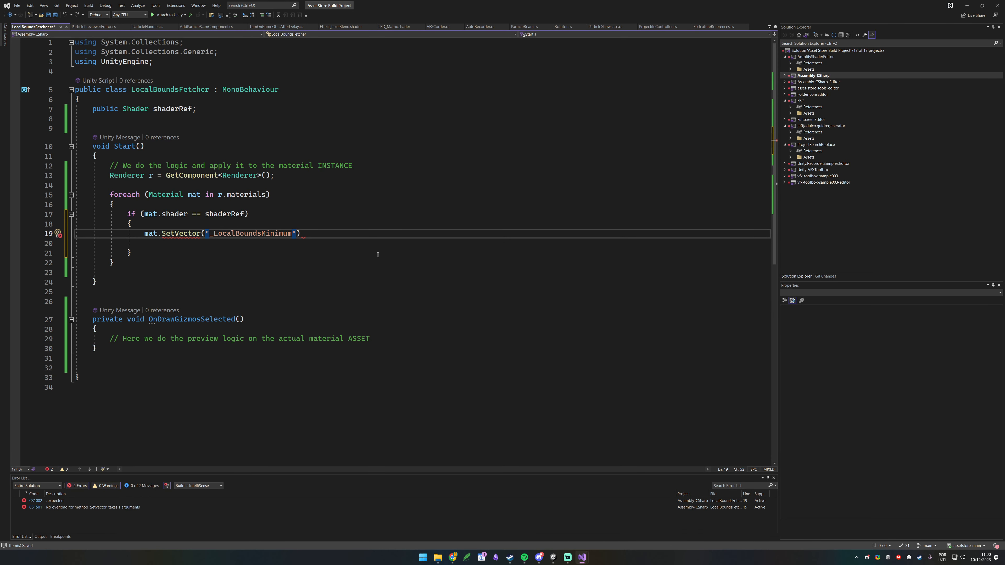
type(",")
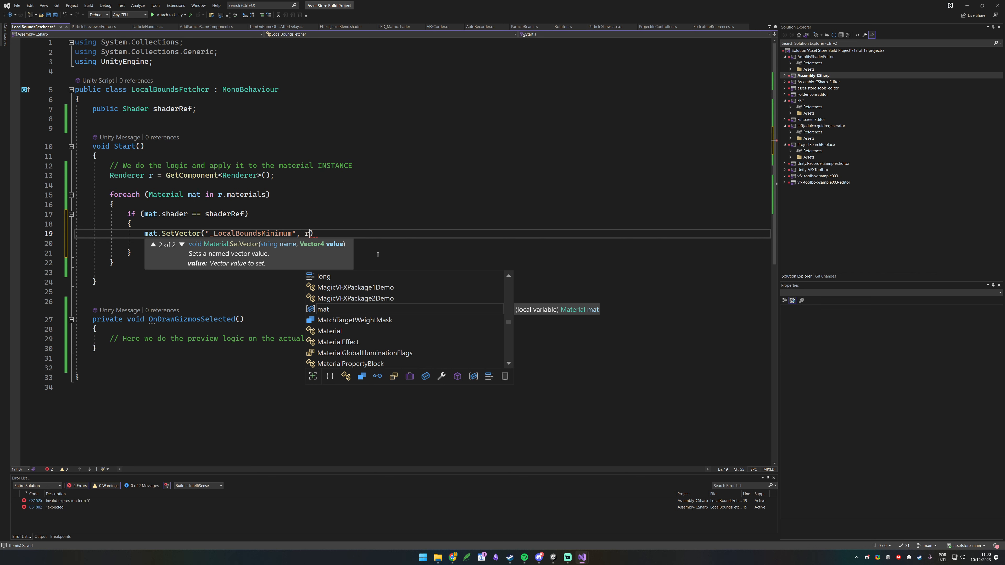
type(" r")
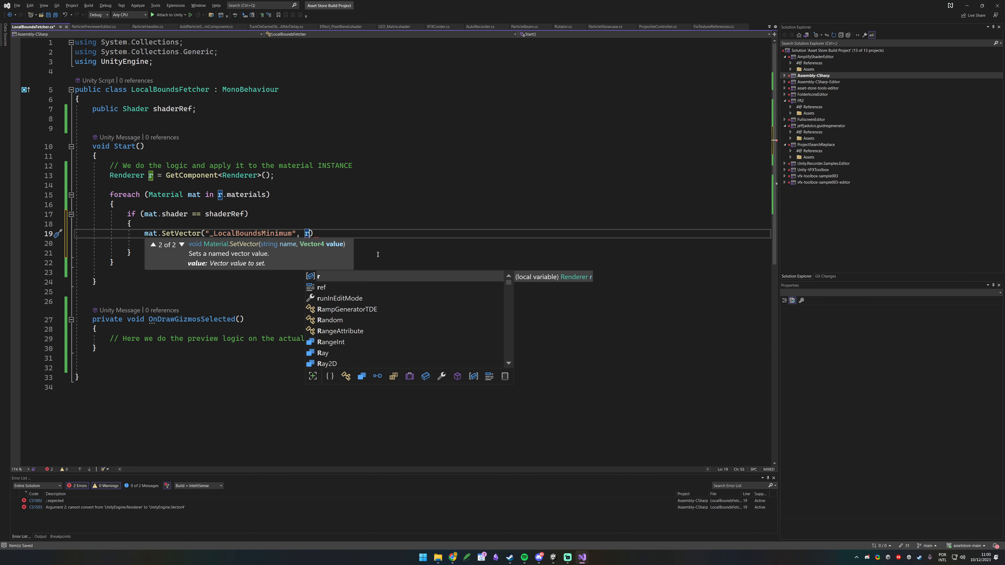
type(".local")
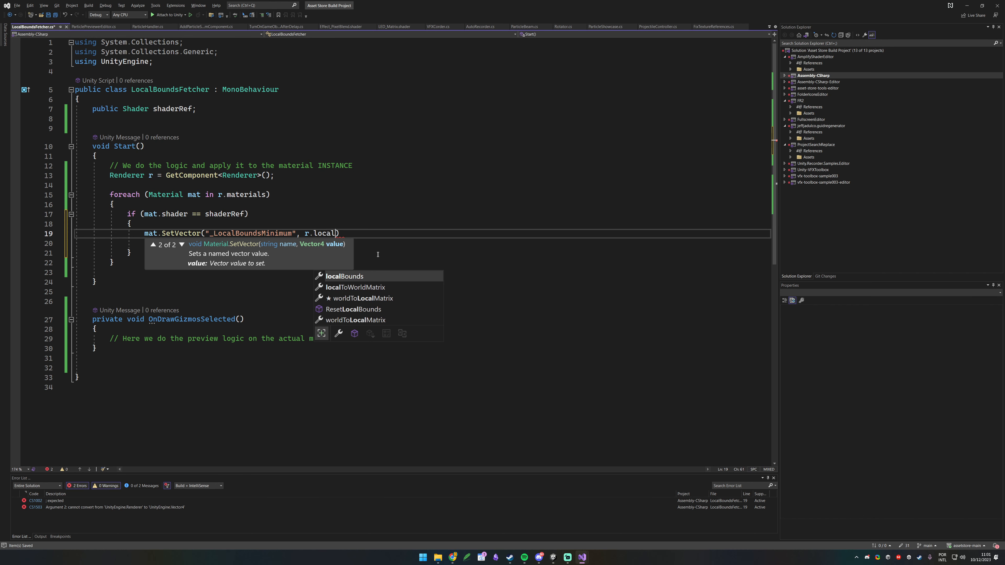
key("Tab")
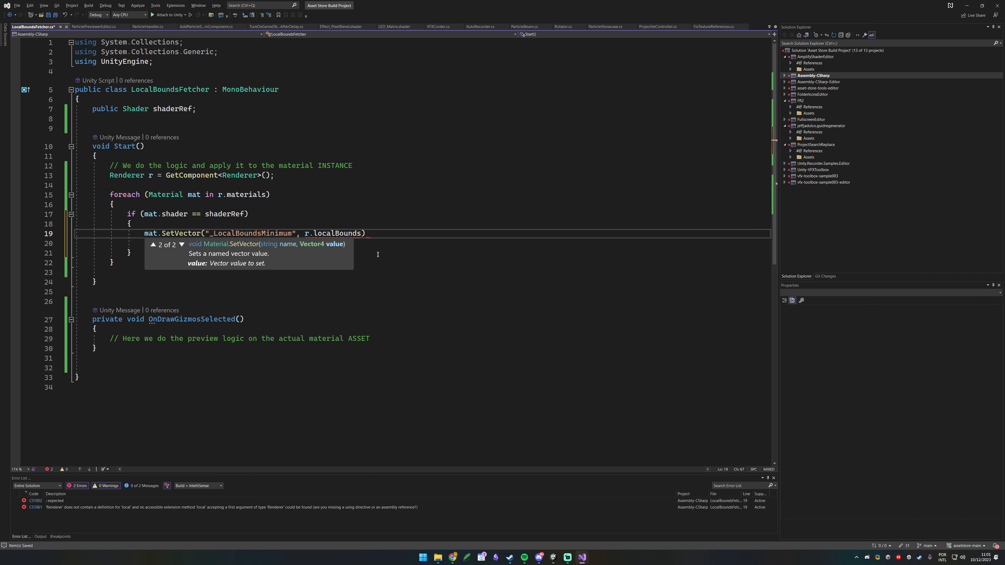
type(".min")
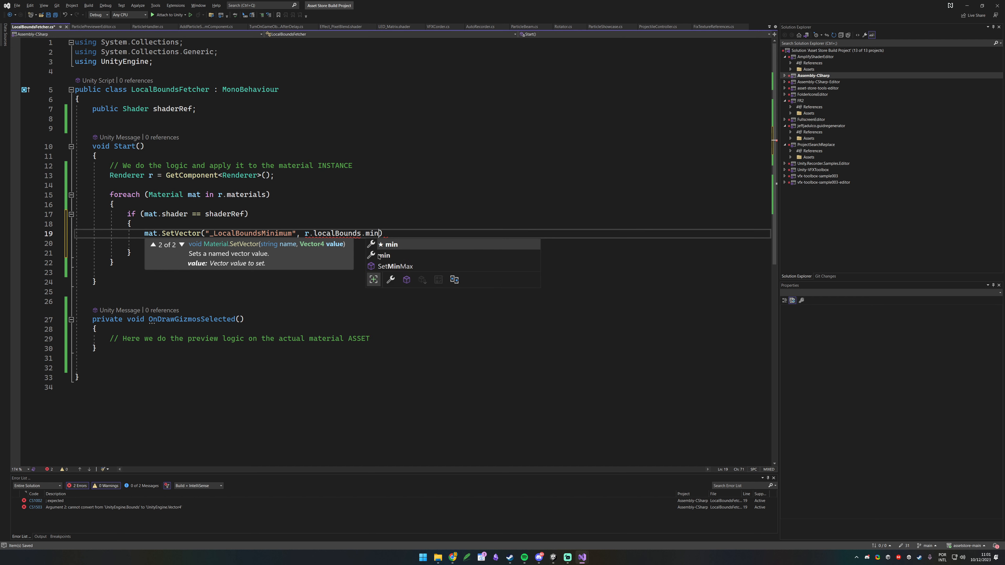
type(");")
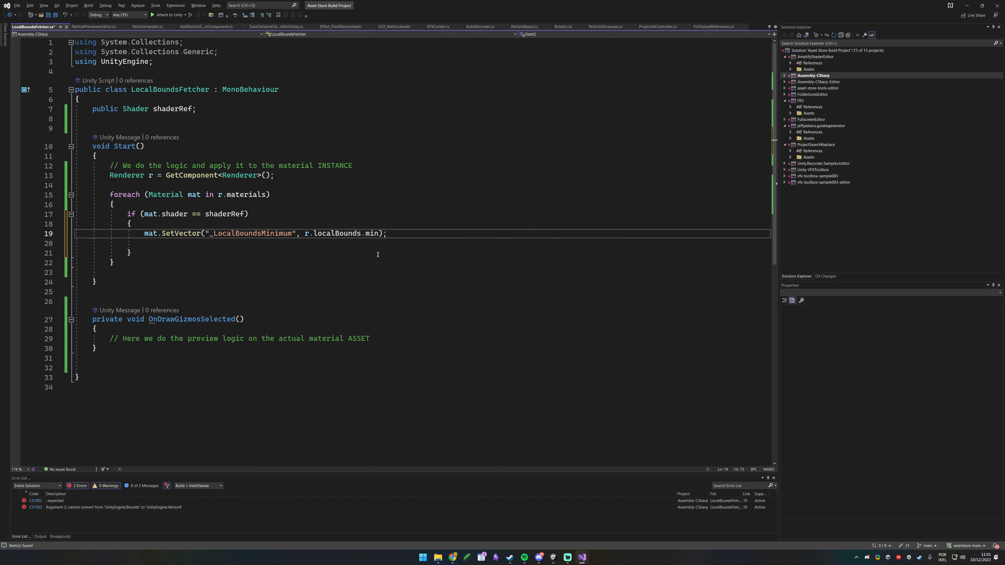
Add mat.SetVector("_LocalBoundsMaximum", r.localBounds.max); below the minimum call and save the script.
key("Return")
type("m")
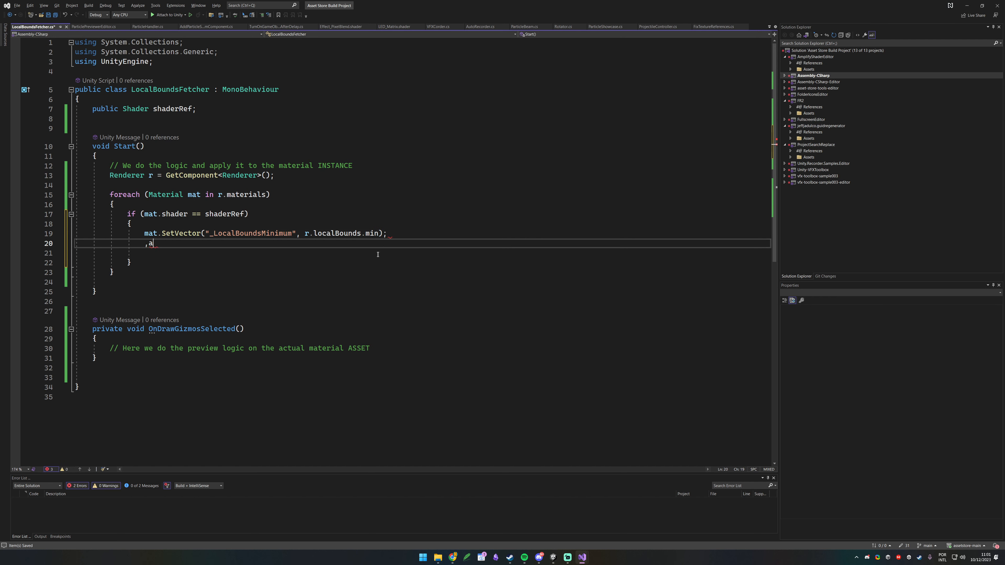
type("at.SetVector(\"\"")
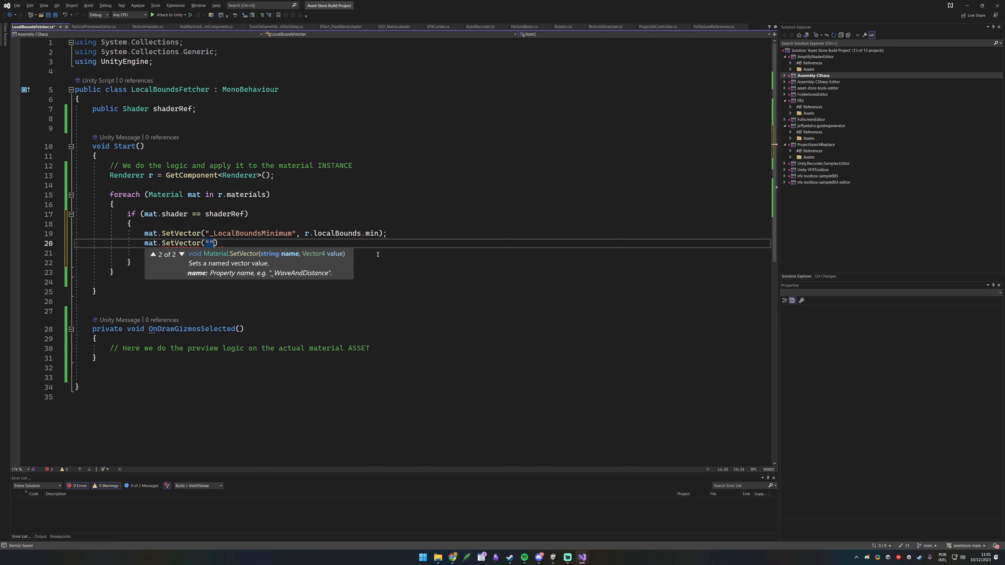
type("_LocalBoundsMaximum")
key("Left")
key("Left")
key("Left")
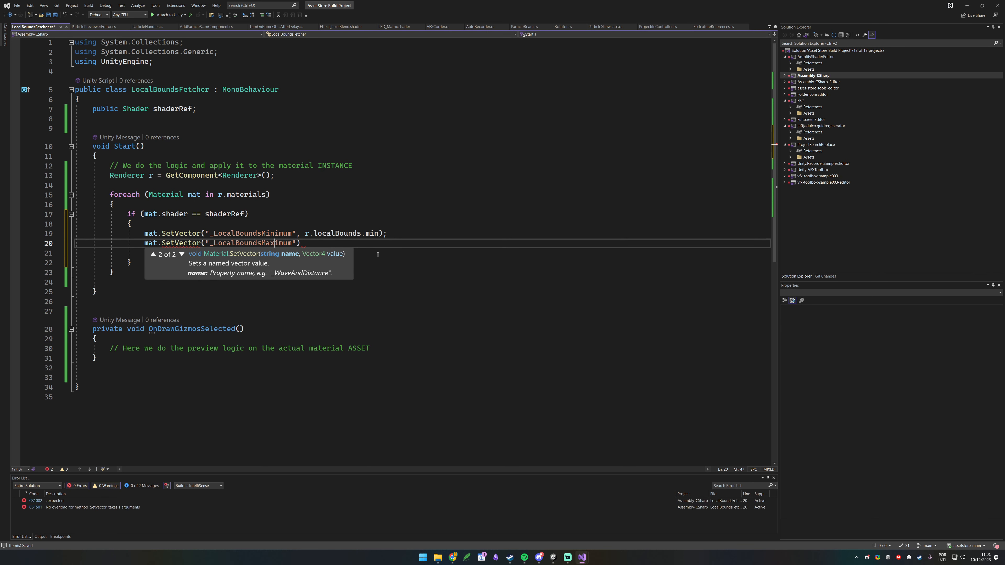
key("Right")
type(", ")
type("r.localBounds.max);")
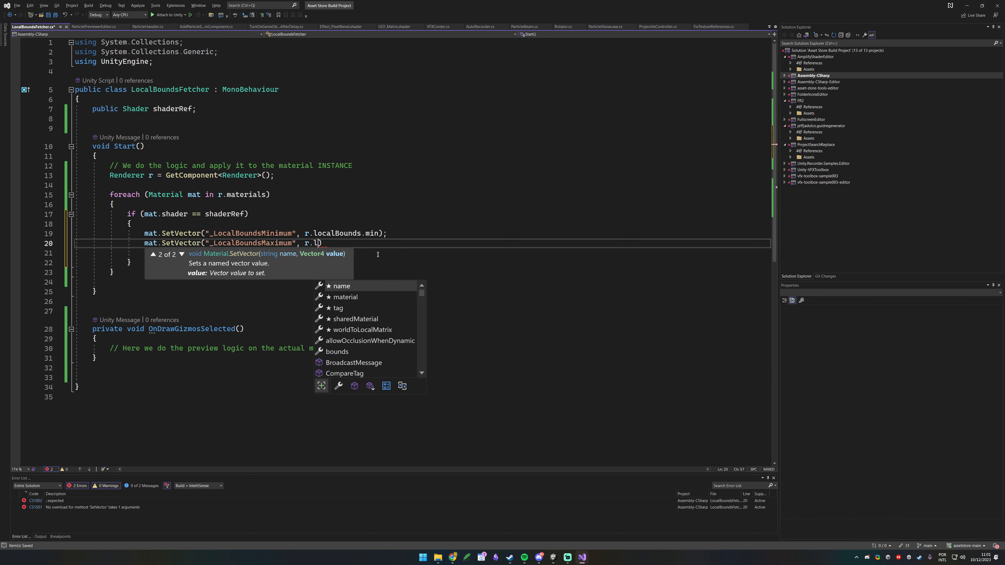
key("ctrl+s")
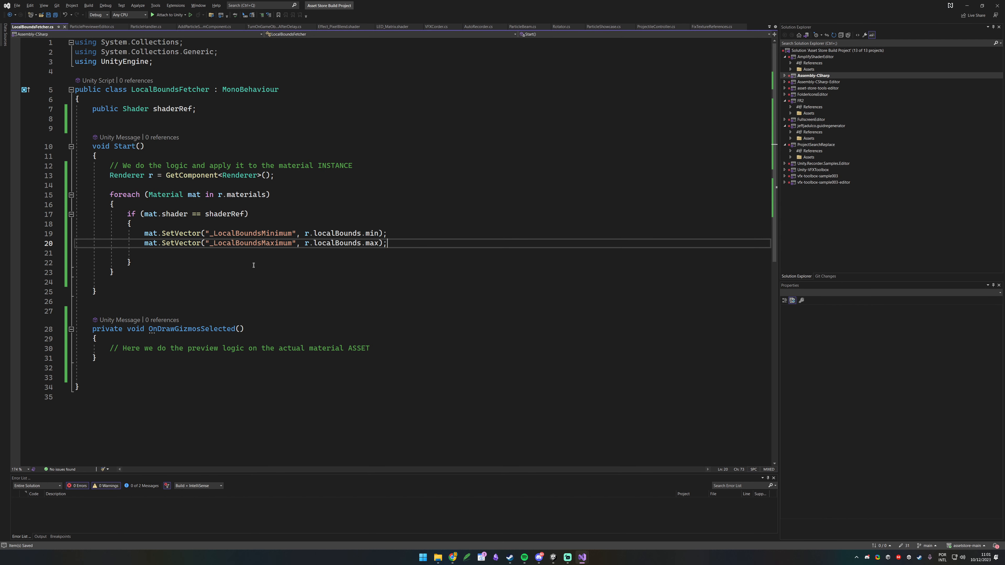
Copy the whole body of Start into OnDrawGizmosSelected, below its preview logic comment.
scroll(254, 265, "down", 6)
left_click_drag(93, 154, 145, 181)
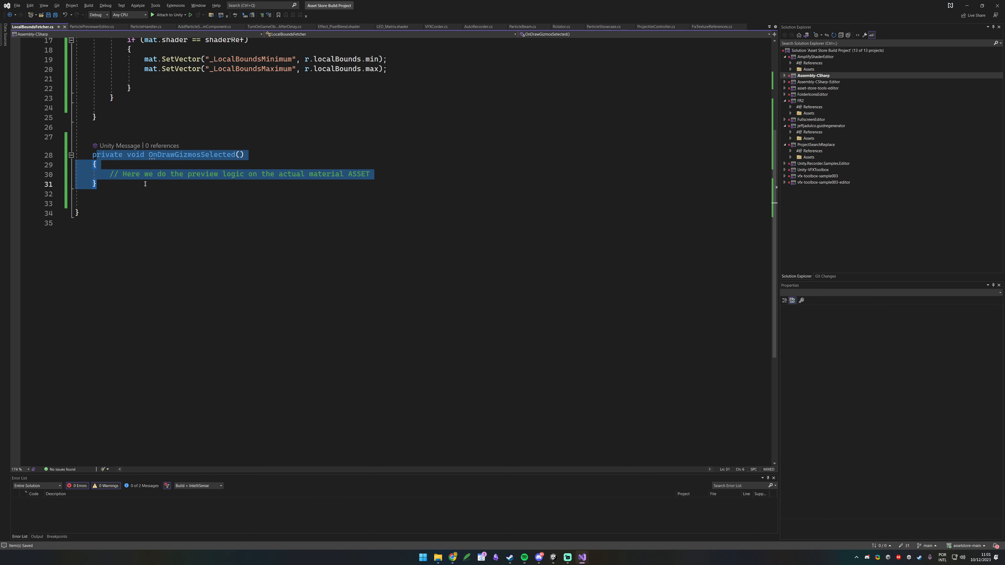
left_click(144, 174)
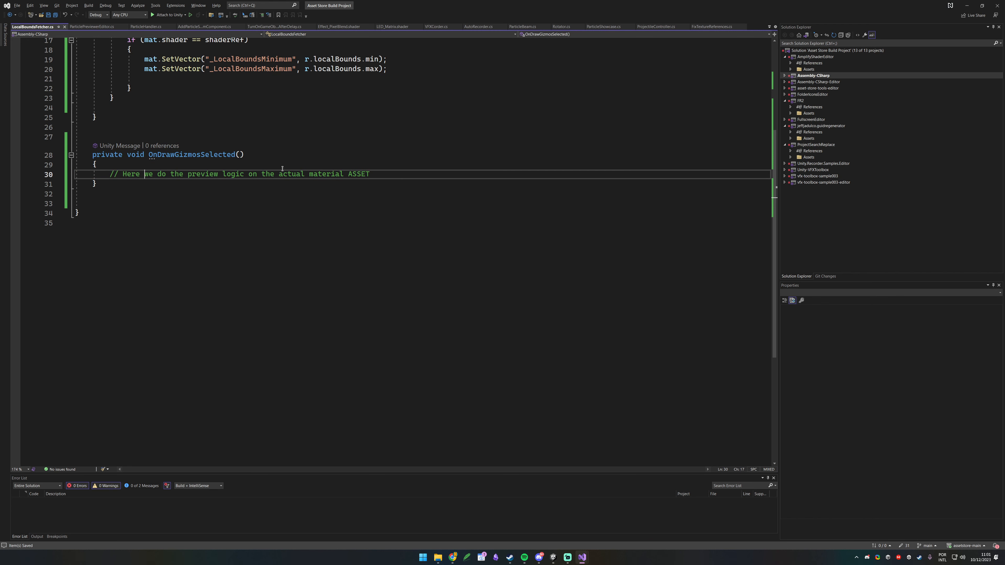
scroll(134, 281, "up", 6)
left_click_drag(134, 281, 2, 163)
key("ctrl+c")
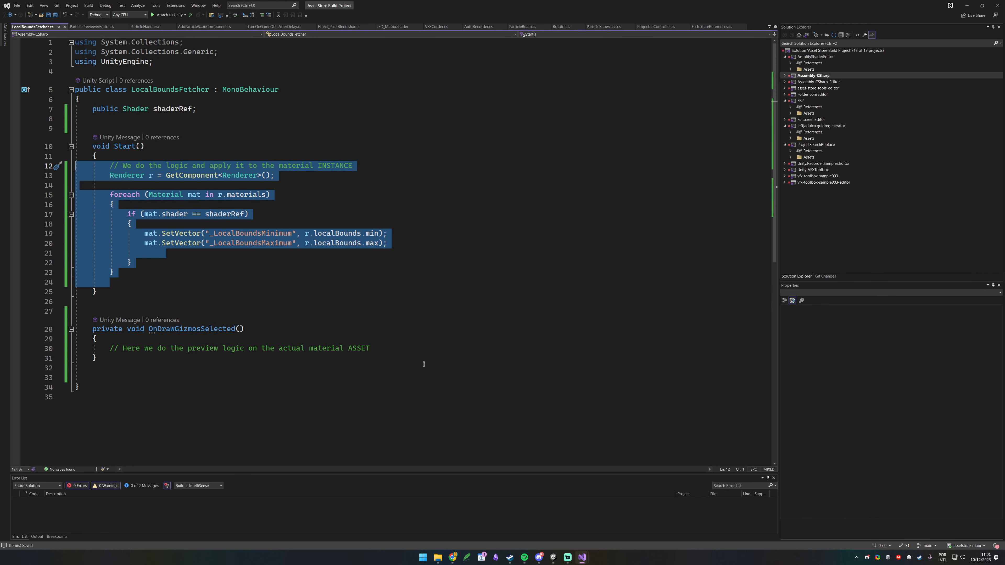
left_click(411, 349)
key("Return")
key("ctrl+v")
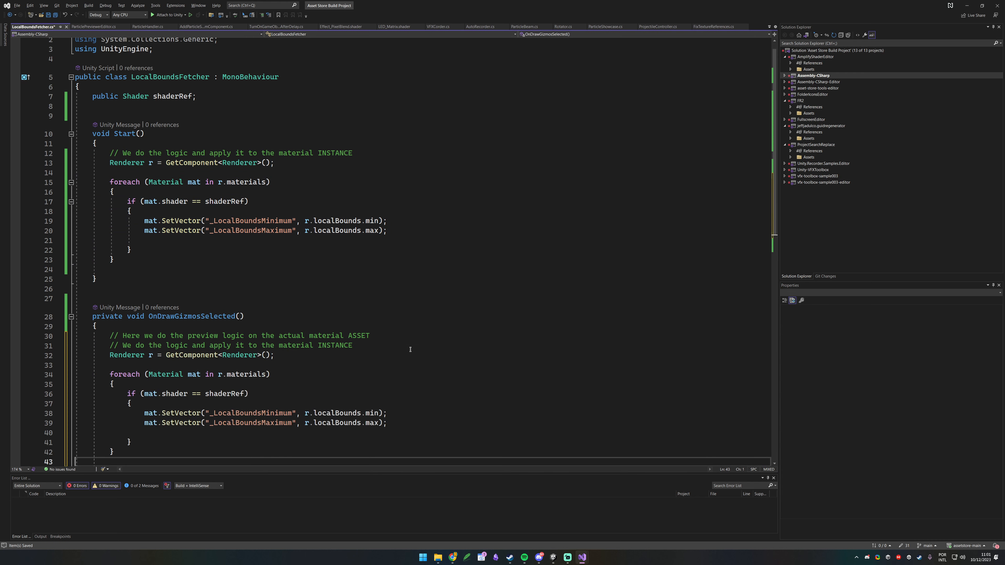
Delete the copied material INSTANCE comment line from OnDrawGizmosSelected.
left_click(383, 345)
key("shift+Home")
key("shift+Home")
key("BackSpace")
key("BackSpace")
scroll(374, 271, "down", 6)
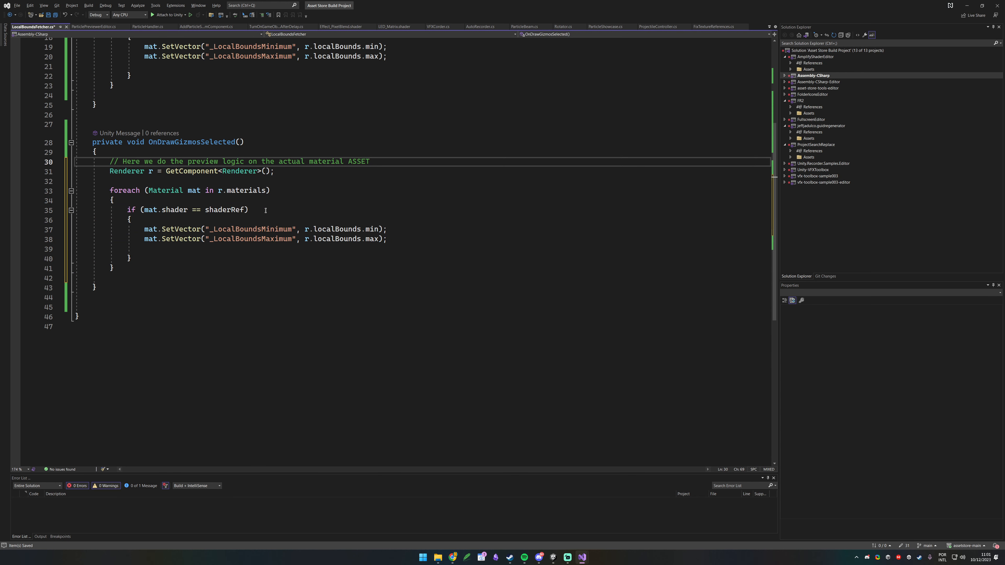
Make the foreach loop in OnDrawGizmosSelected iterate over r.sharedMaterials, leaving r.materials in Start.
scroll(259, 210, "up", 6)
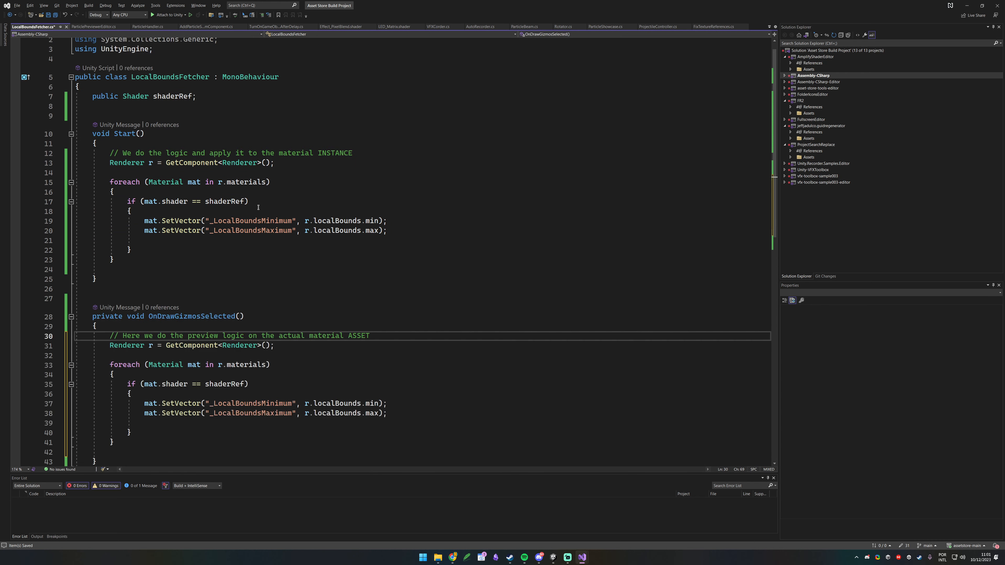
double_click(334, 152)
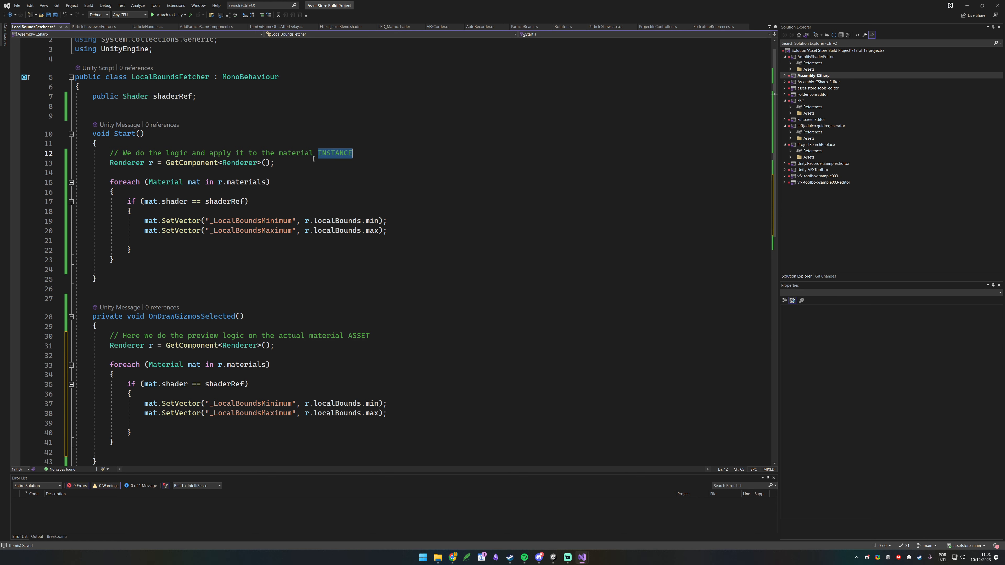
left_click_drag(216, 182, 265, 186)
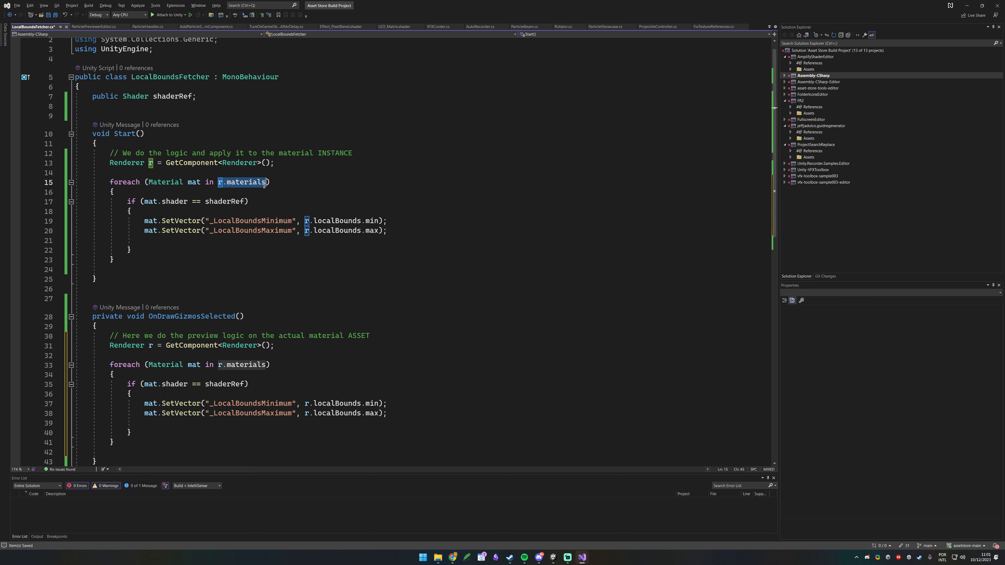
scroll(278, 201, "down", 5)
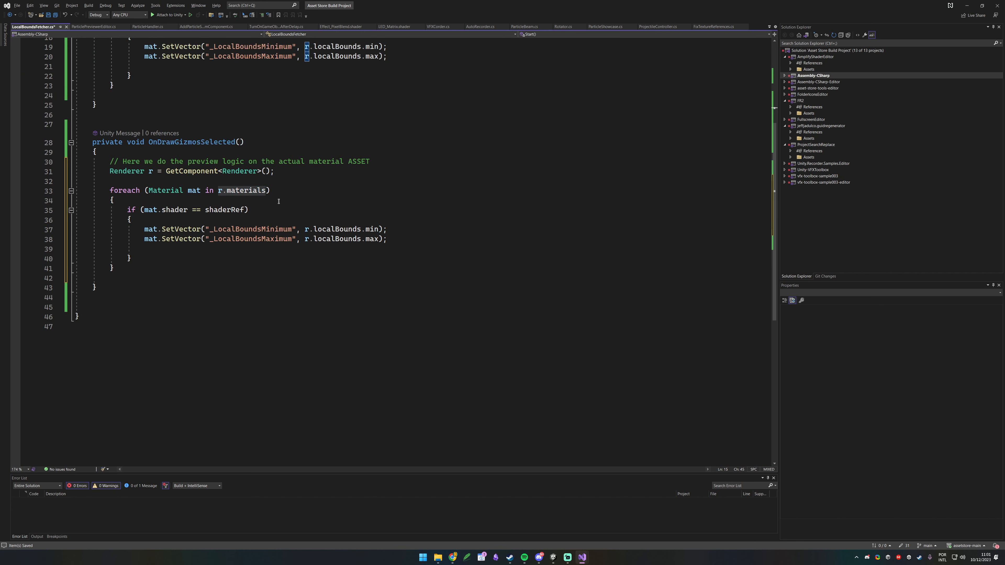
double_click(360, 162)
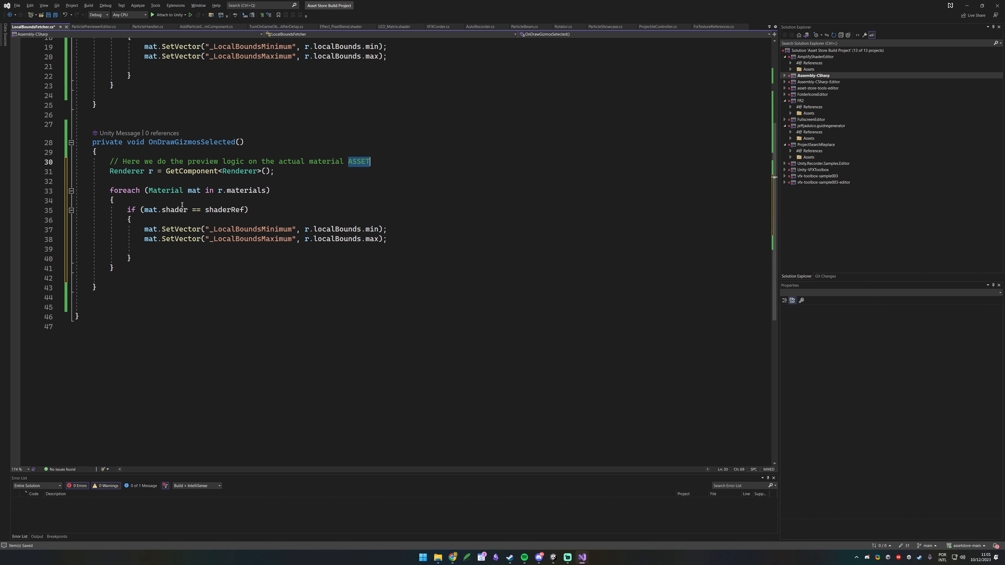
scroll(235, 182, "up", 6)
left_click_drag(217, 182, 264, 183)
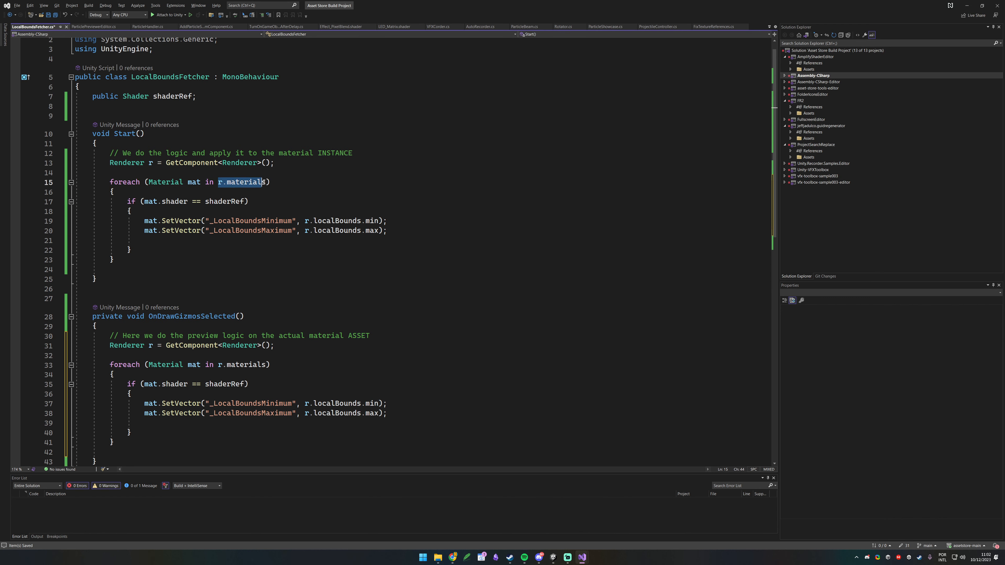
scroll(283, 208, "down", 6)
double_click(245, 190)
type("shared")
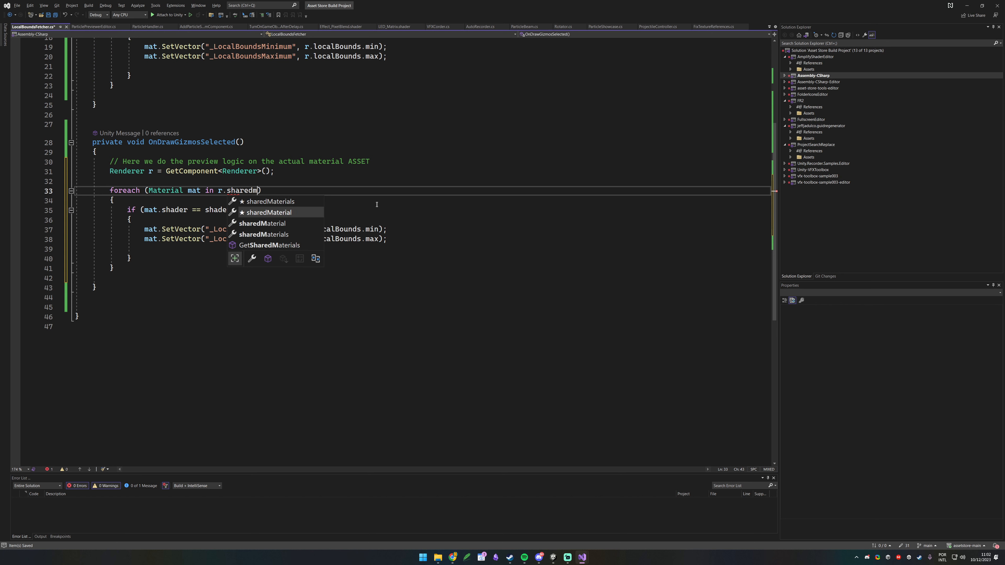
key("Tab")
type("sharedMaterials")
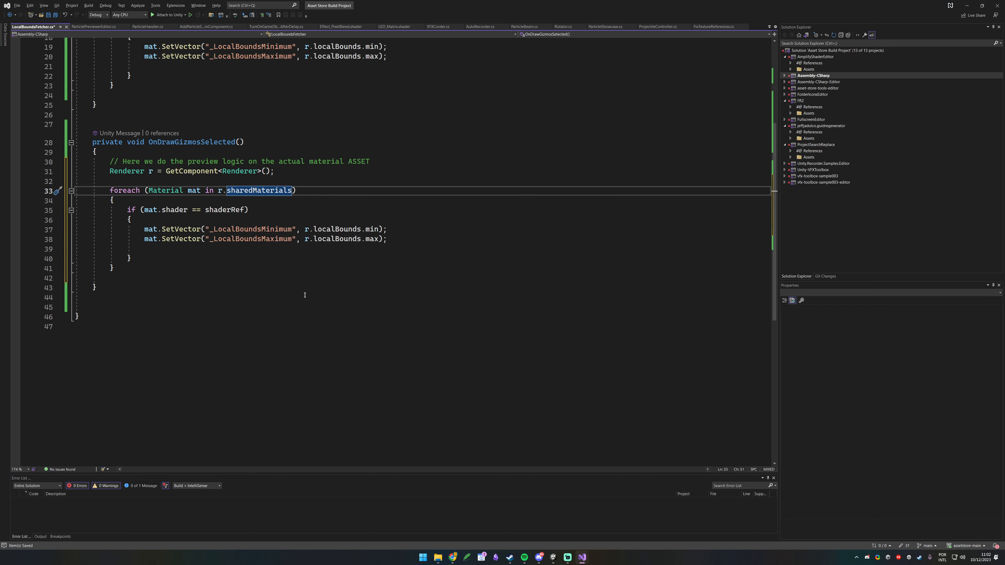
Review the Start and OnDrawGizmosSelected methods and check when OnDrawGizmosSelected is called.
left_click(308, 239)
scroll(415, 215, "up", 6)
left_click(220, 146)
scroll(327, 183, "down", 5)
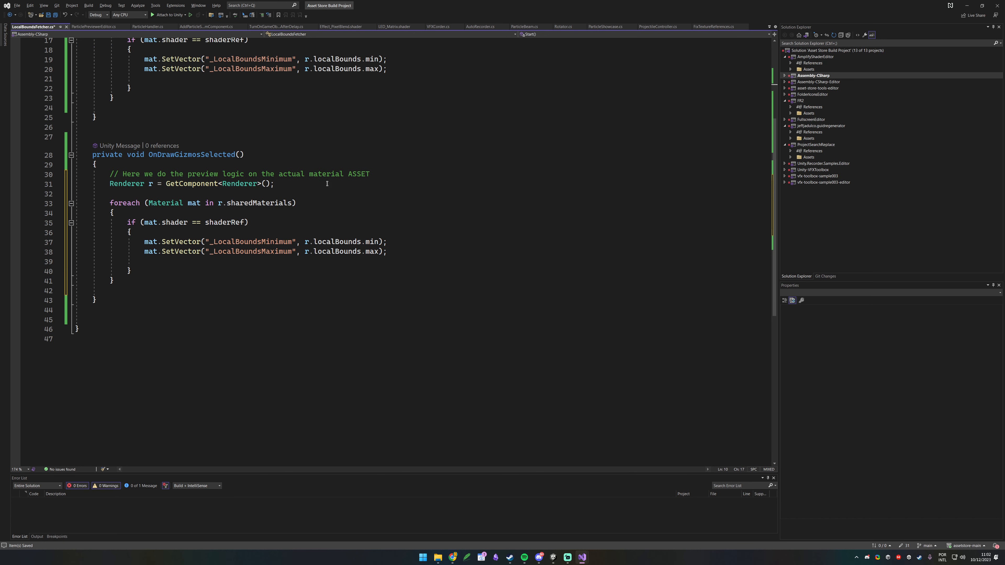
double_click(207, 155)
mouse_move(204, 158)
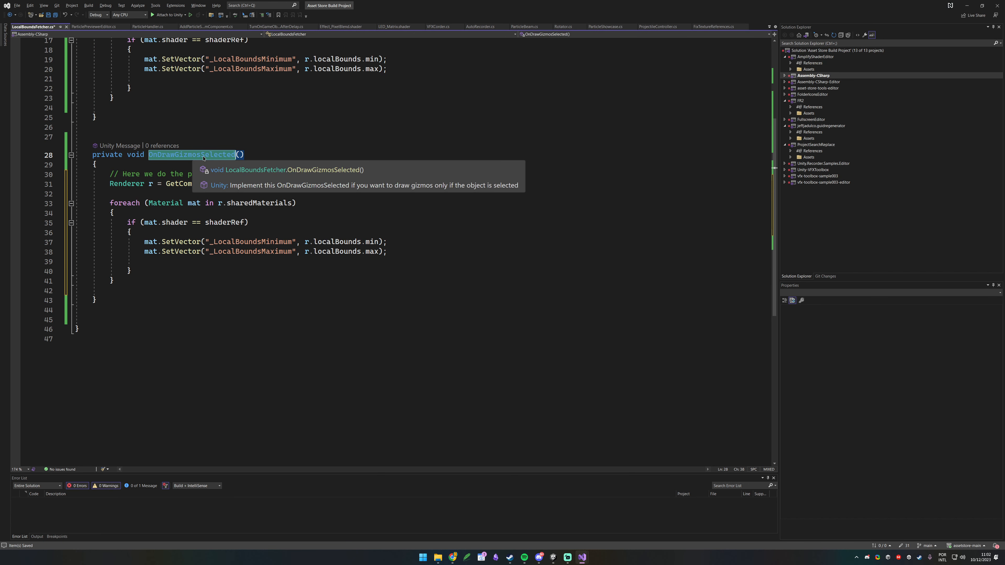
scroll(216, 143, "up", 5)
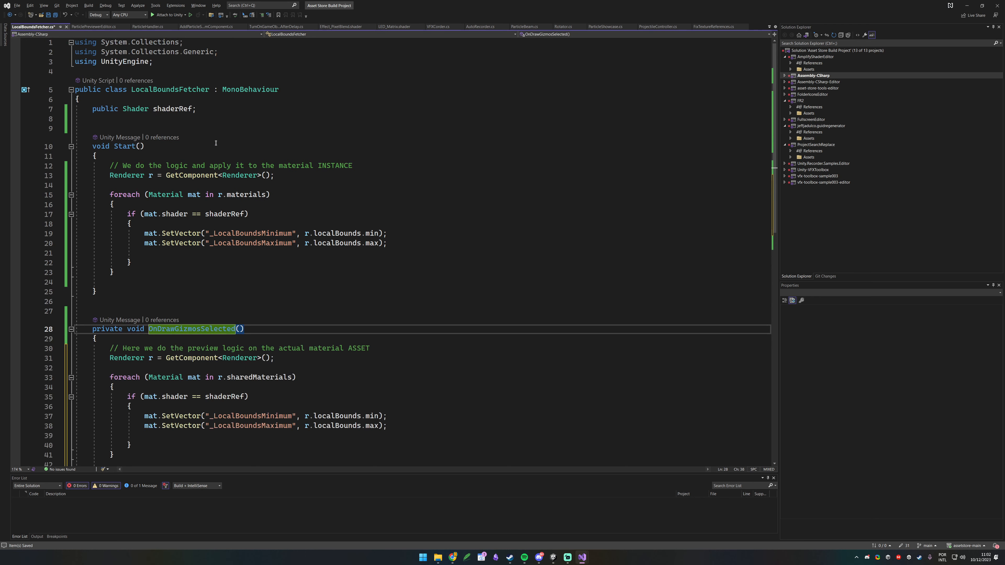
Add the [ExecuteAlways] attribute above the LocalBoundsFetcher class declaration and save the script.
left_click(205, 81)
type("][")
key("BackSpace")
key("BackSpace")
type("p")
key("BackSpace")
type("[")
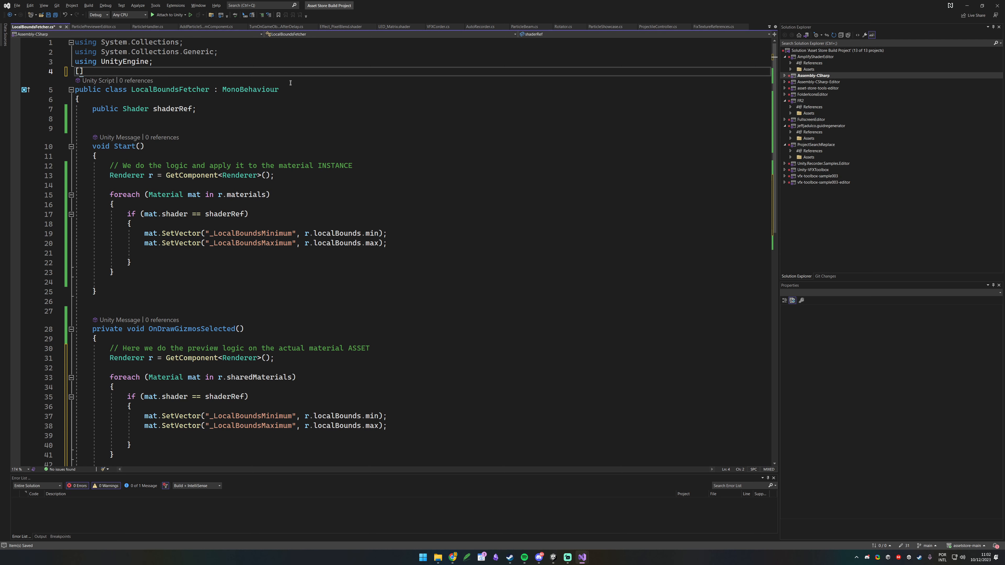
type("ExecuteAlways]")
key("ctrl+s")
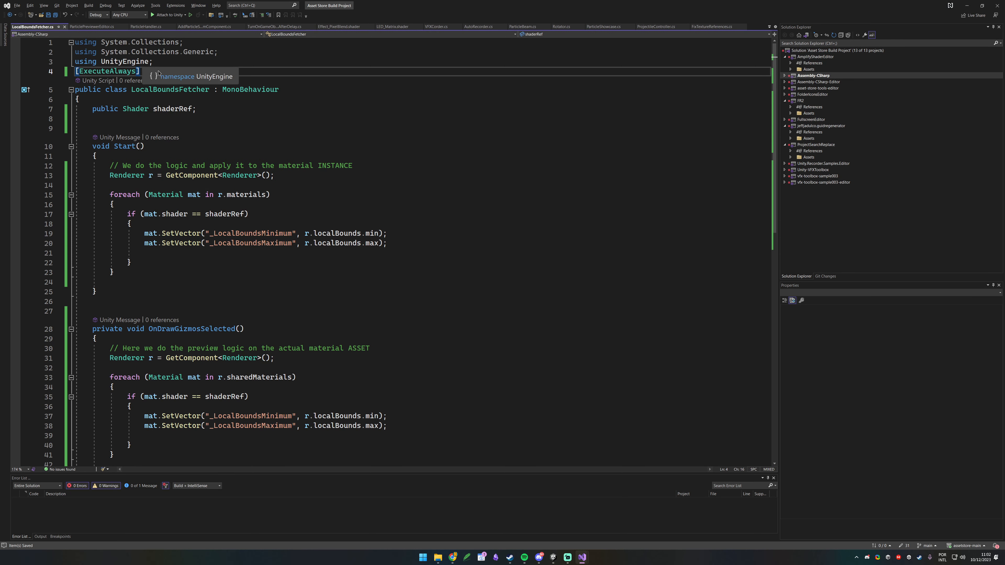
left_click_drag(275, 91, 28, 78)
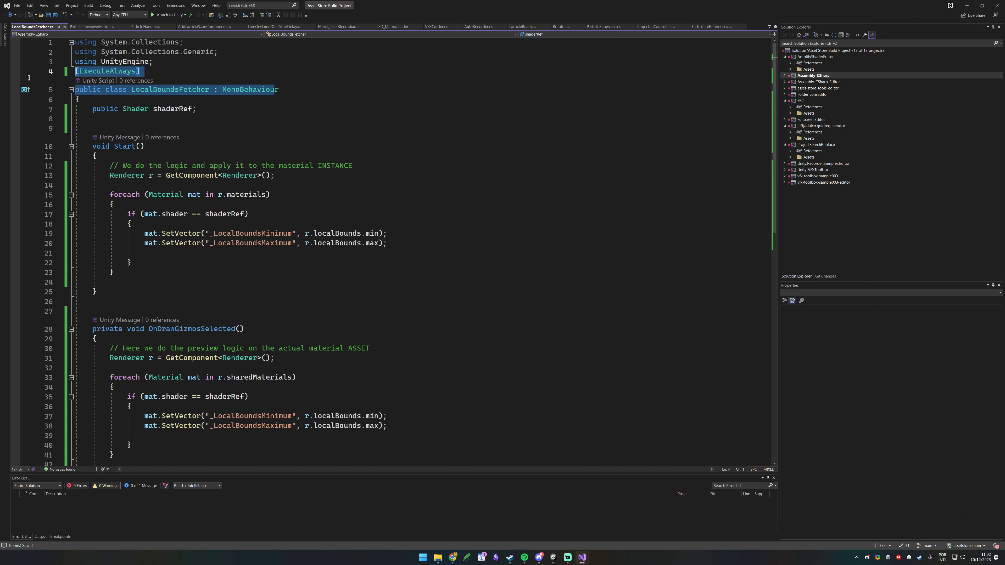
left_click(207, 62)
left_click_drag(152, 72, 76, 72)
key("BackSpace")
key("ctrl+z")
left_click(207, 96)
left_click(207, 128)
Switch to Unity, frame the red-overlaid AssassinClown_lv1 mesh in the scene and locate the OverlayMat_Blood material it uses.
left_click(966, 6)
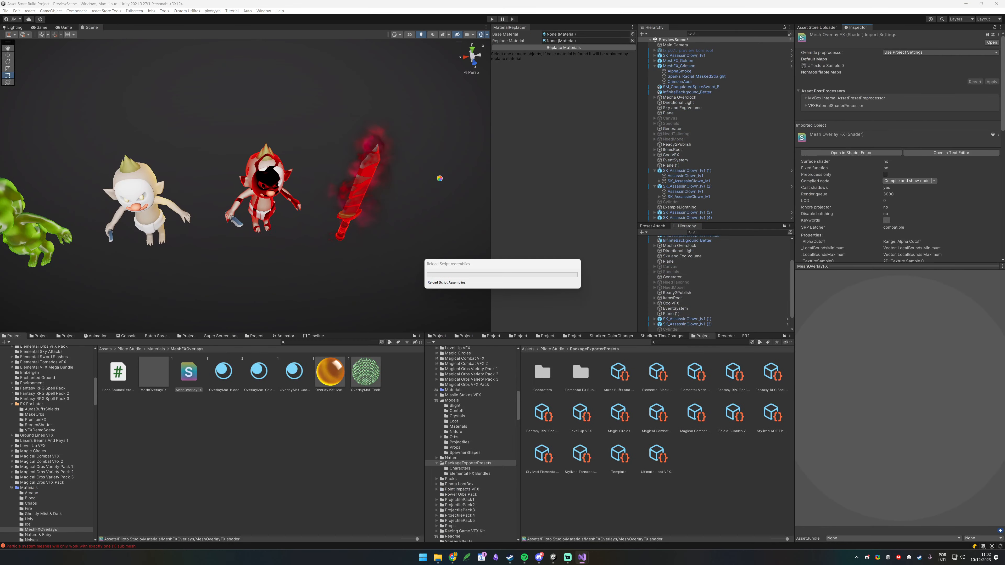
left_click(248, 165)
key("f")
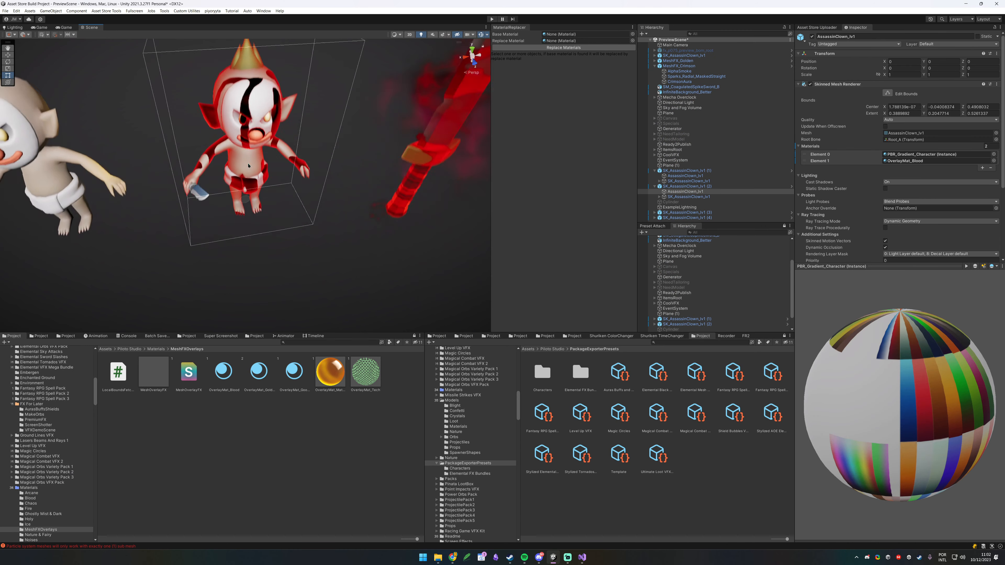
left_click_drag(248, 165, 211, 104, "alt")
scroll(272, 95, "up", 5)
left_click_drag(317, 89, 348, 139, "alt")
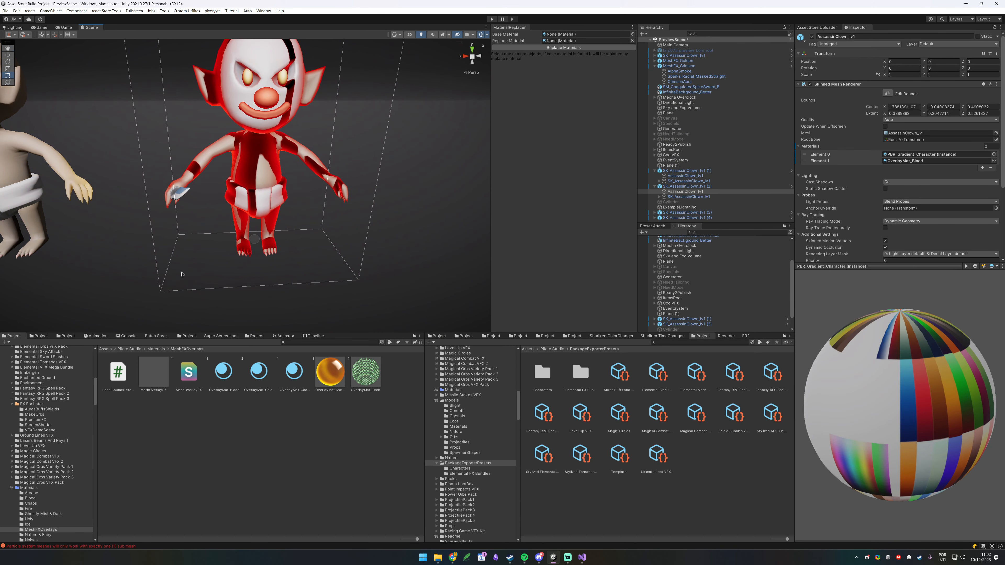
left_click(910, 161)
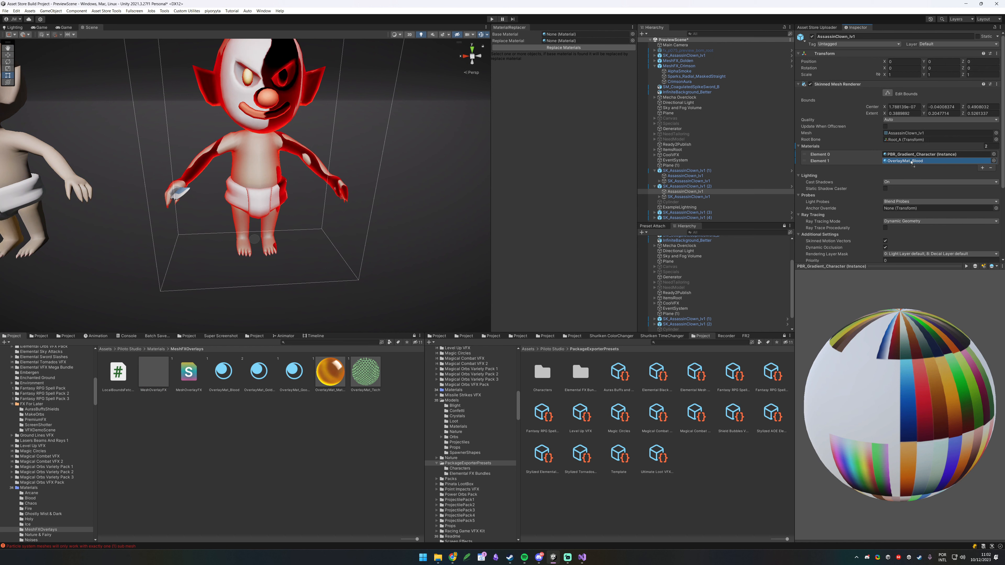
Put the MeshOverlayFX material in the clown mesh's Element 1 slot and remove its Local Bounds Setter script component.
scroll(851, 166, "down", 4)
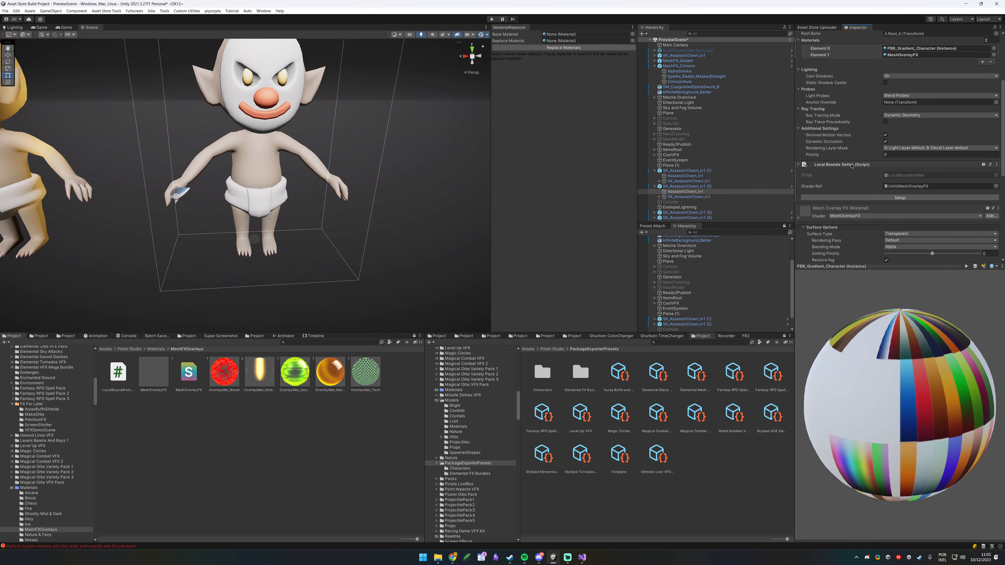
right_click(851, 166)
left_click(869, 186)
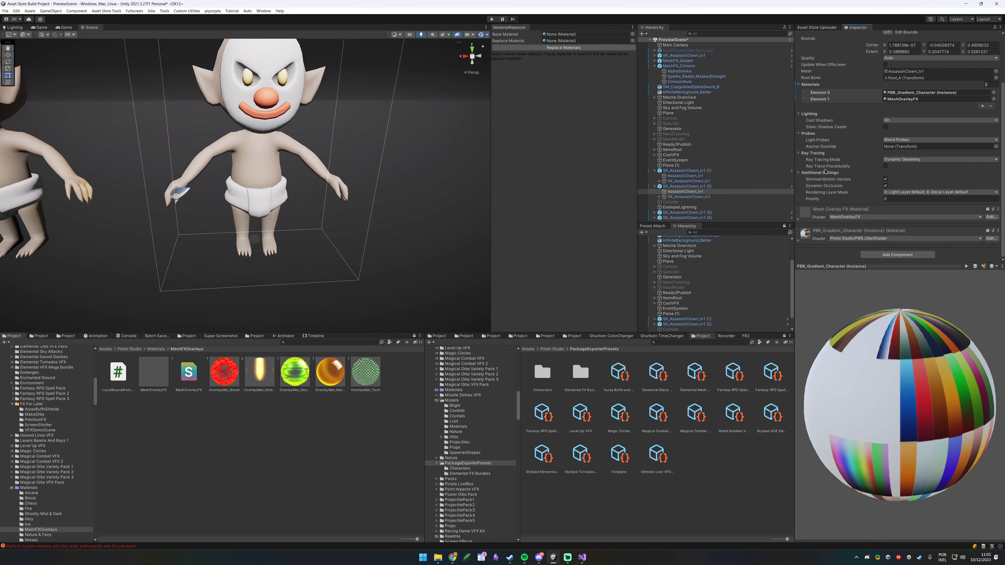
scroll(827, 159, "up", 3)
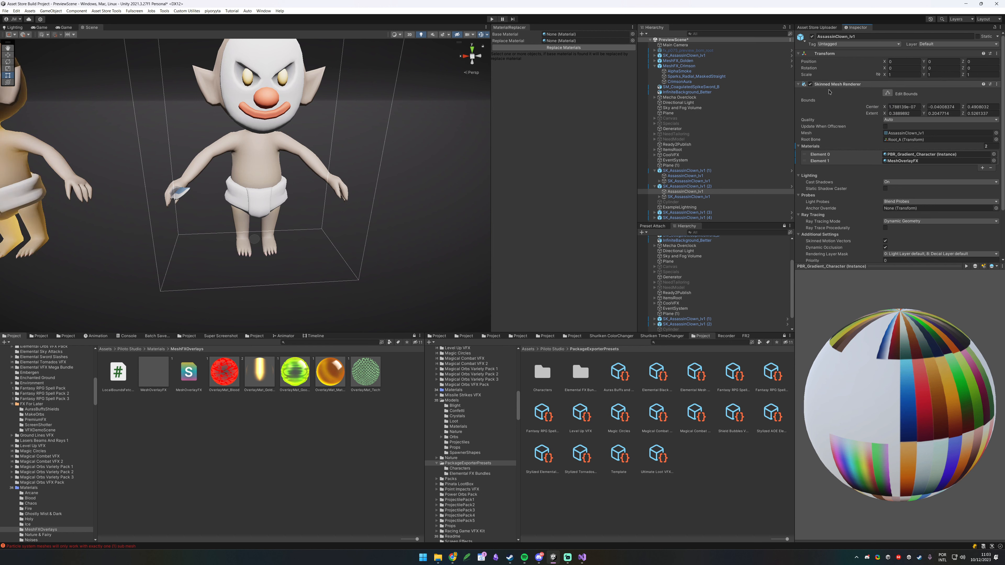
Add the LocalBoundsFetcher script to the second clown's AssassinClown_lv1 mesh and assign the MeshOverlayFX shader as its Shader Ref.
left_click(723, 187)
left_click(723, 191)
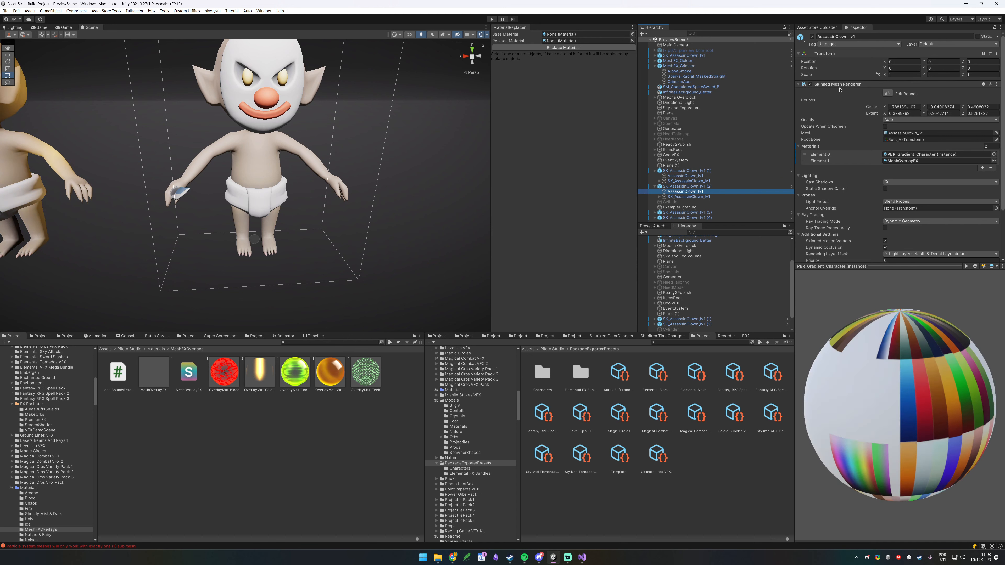
left_click(839, 85)
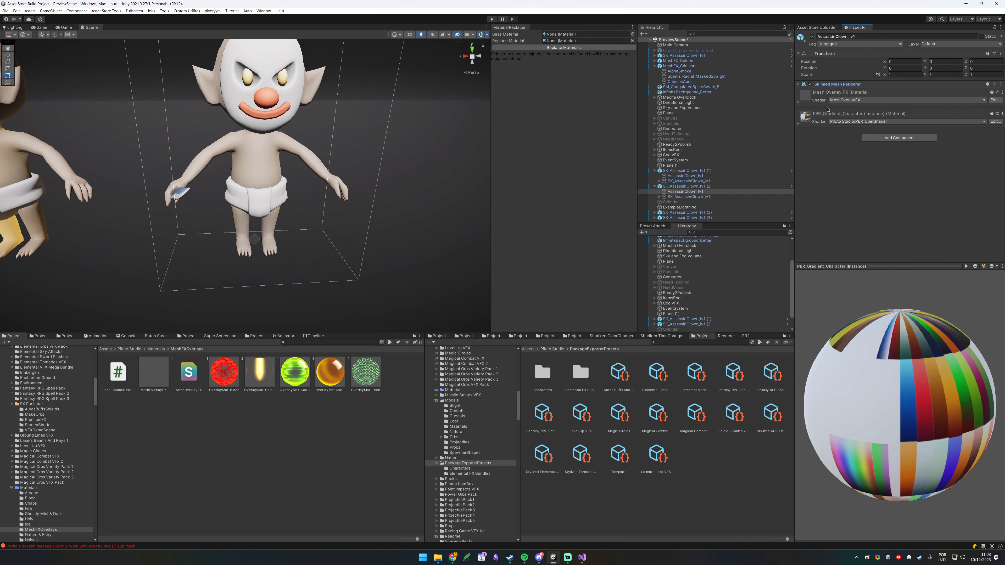
left_click(164, 372)
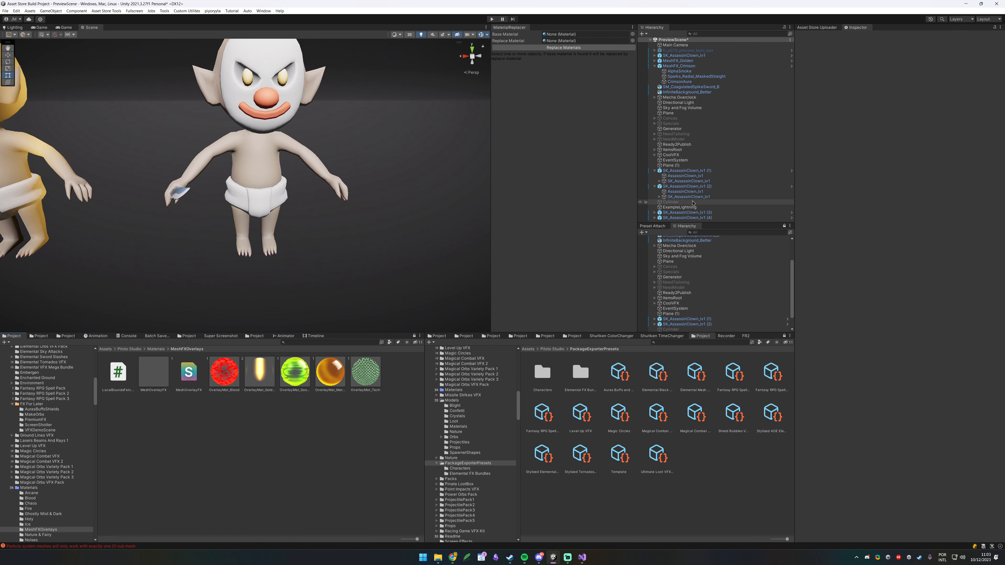
left_click(692, 192)
left_click_drag(114, 382, 855, 97)
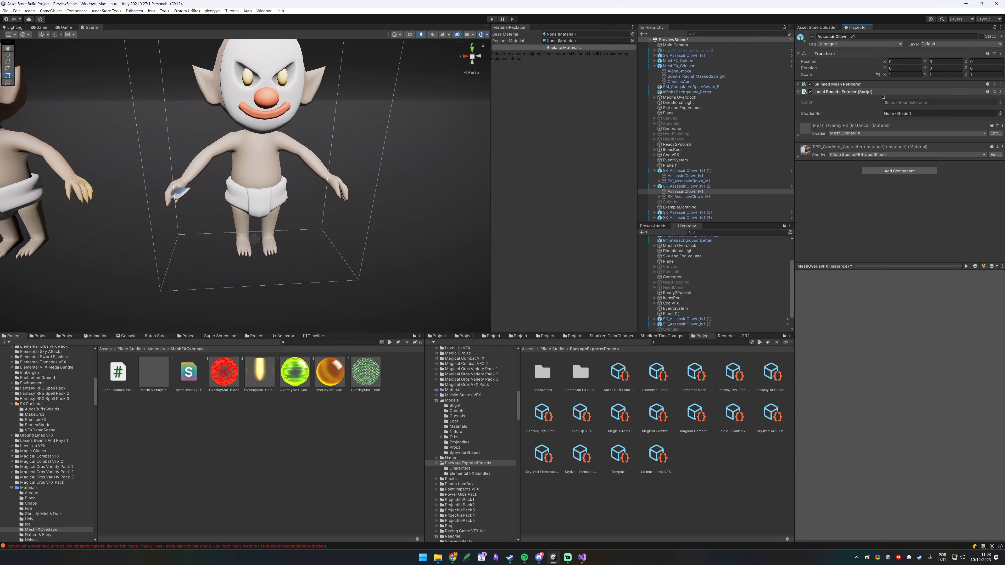
left_click_drag(190, 375, 940, 114)
Inspect the clown and its bounding box from several angles and check the MeshOverlayFX material's LocalBounds Minimum and Maximum values.
left_click_drag(348, 103, 298, 128, "alt")
scroll(297, 128, "up", 5, "alt")
left_click_drag(444, 139, 379, 151, "alt")
right_click_drag(379, 150, 173, 156, "alt")
left_click_drag(173, 157, 308, 140, "alt")
right_click_drag(308, 139, 268, 142, "alt")
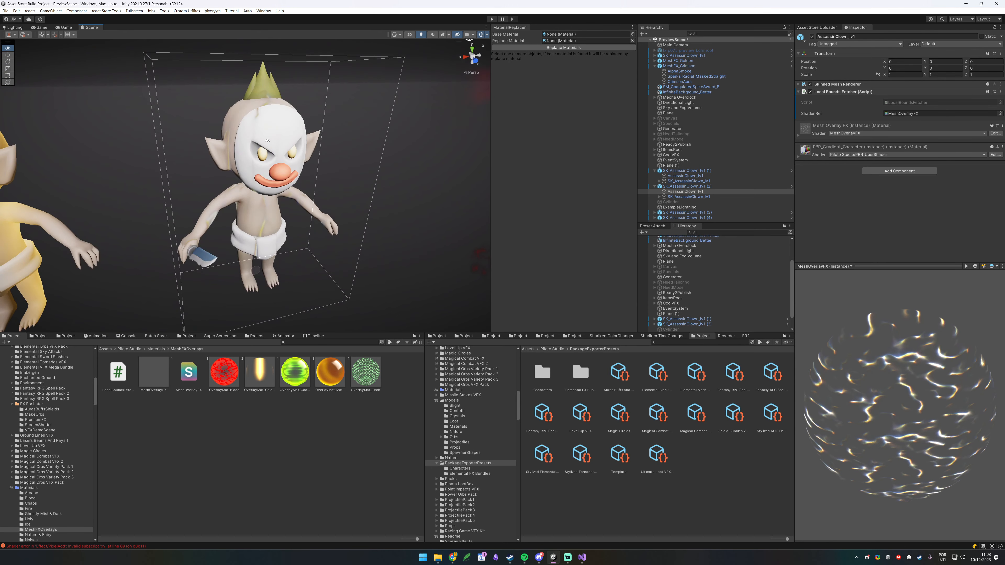
left_click(799, 136)
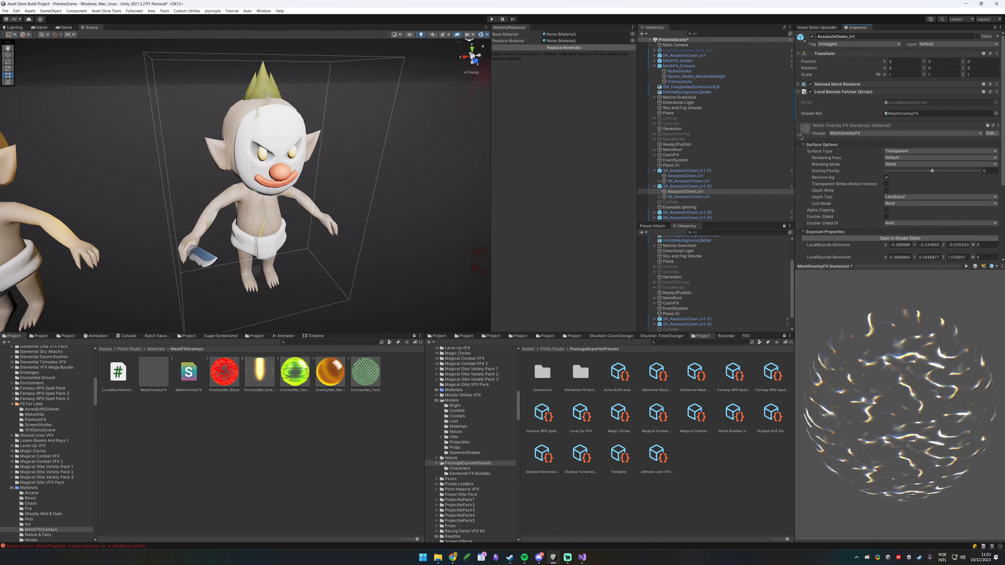
scroll(849, 112, "down", 5)
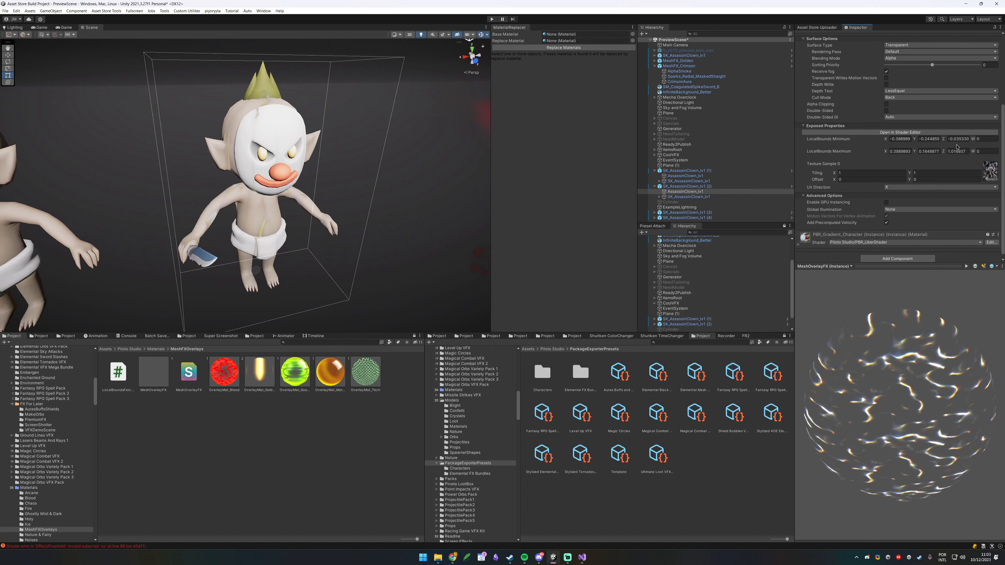
left_click_drag(259, 60, 279, 119, "alt")
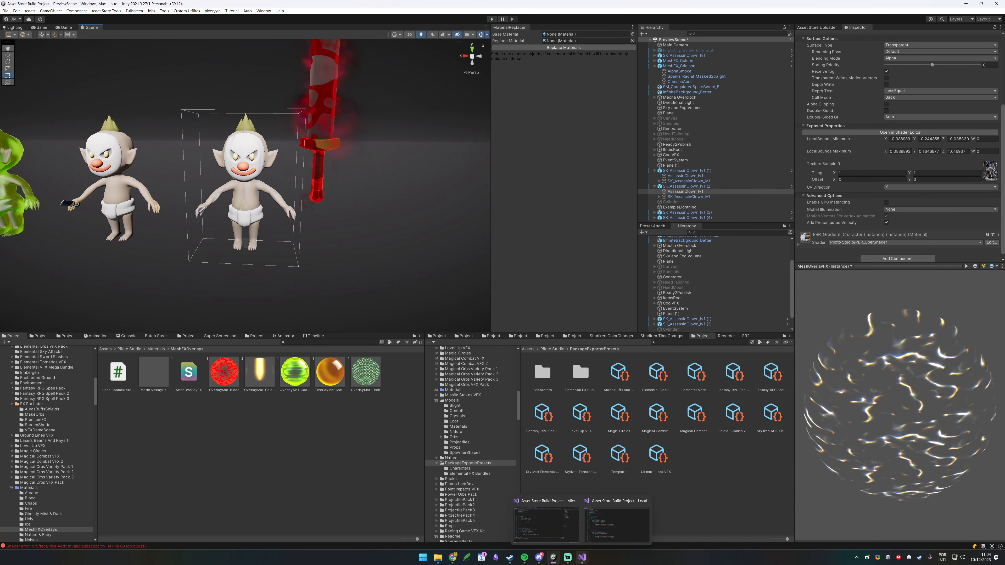
Switch to Visual Studio, review the OnDrawGizmosSelected method in LocalBoundsFetcher, and return to Unity.
left_click(546, 519)
scroll(307, 383, "down", 11)
scroll(308, 384, "up", 6)
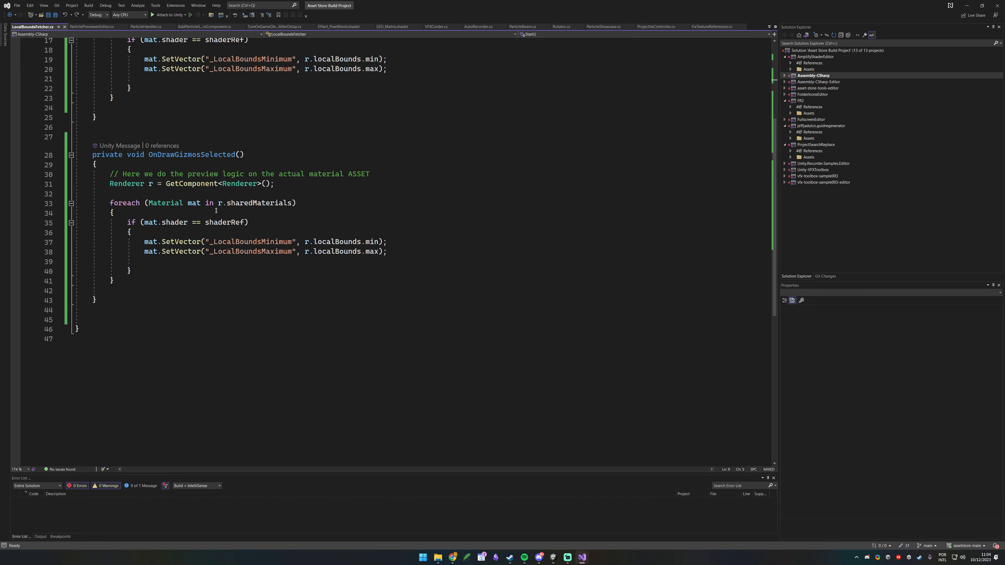
double_click(188, 155)
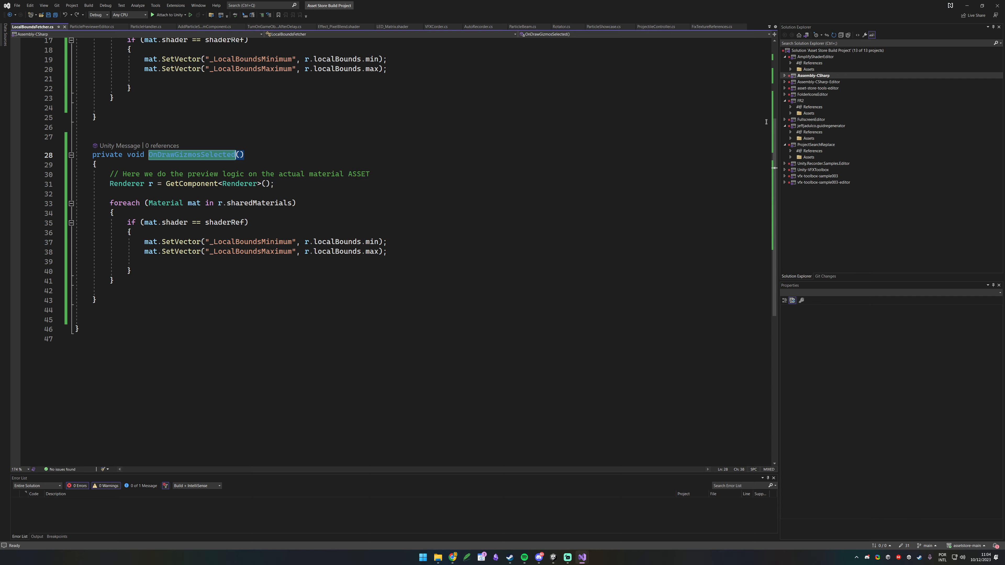
left_click(965, 4)
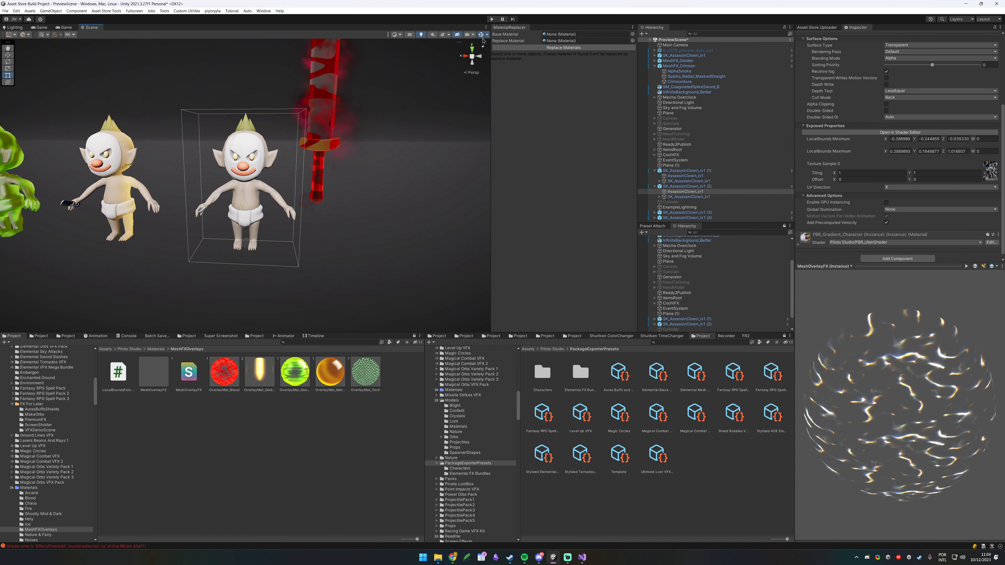
Reselect the AssassinClown_lv1 mesh in the scene and frame it to examine how selection drives the bounds preview.
key("f")
left_click(242, 145)
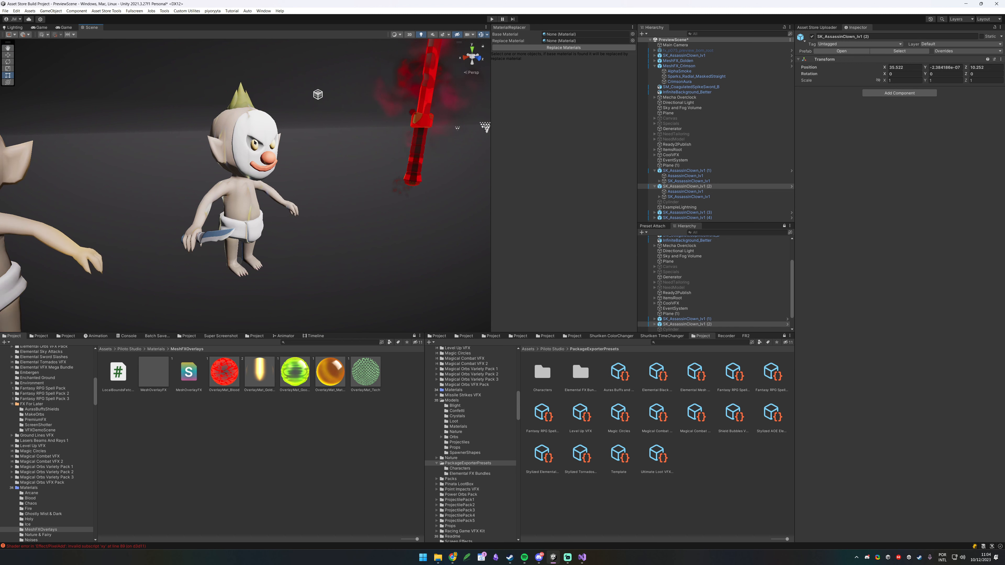
left_click(242, 145)
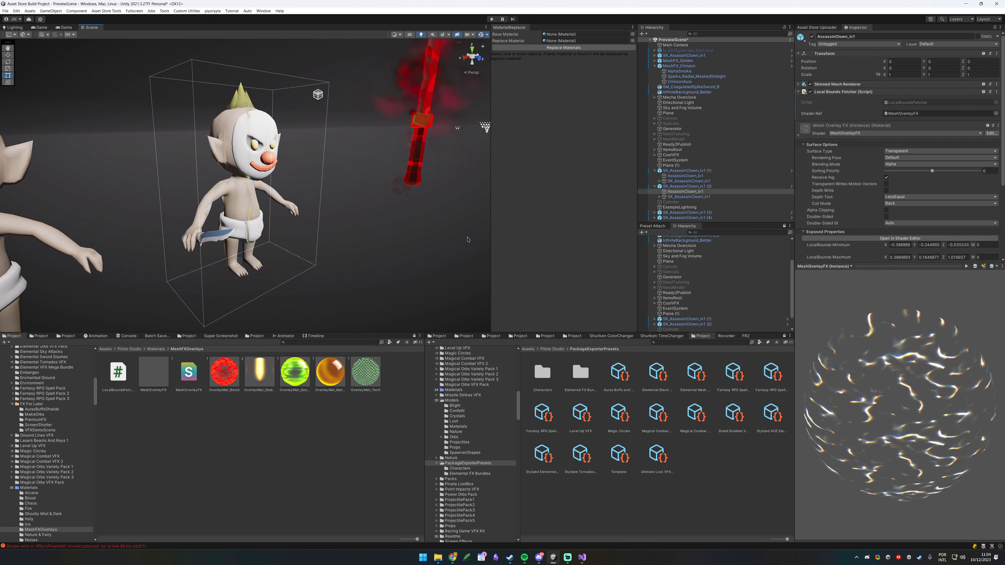
right_click_drag(463, 130, 404, 111)
left_click(419, 152)
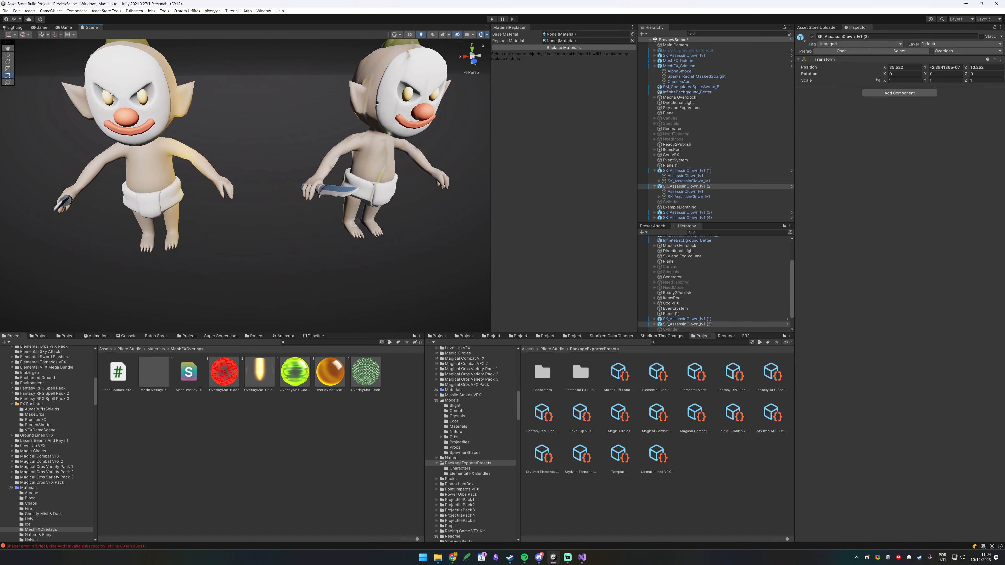
left_click(391, 96)
key("f")
Open the MeshOverlayFX graph in the shader editor and maximise its window on the main screen.
scroll(326, 114, "down", 10)
scroll(294, 175, "up", 9)
middle_click_drag(294, 175, 338, 206)
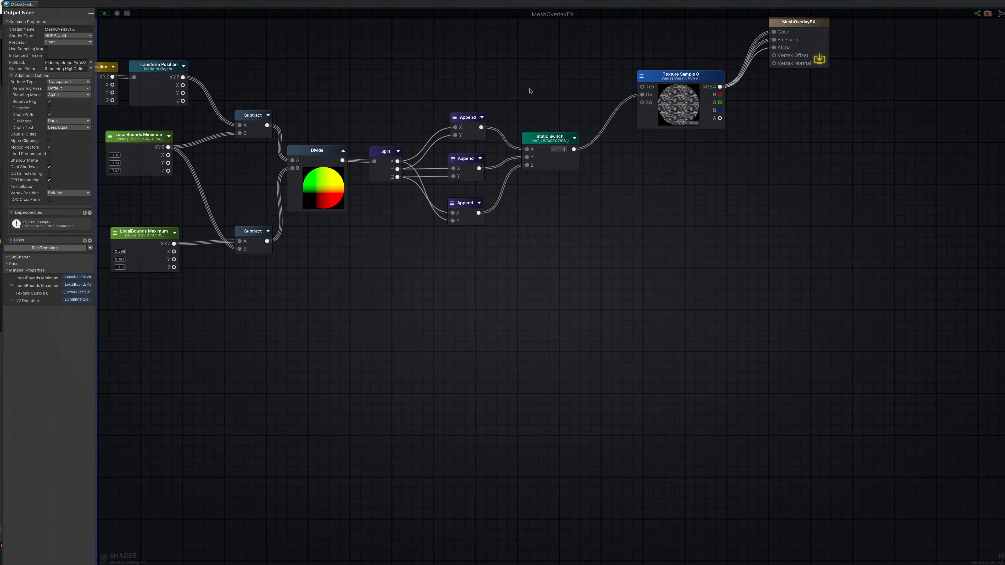
left_click_drag(1004, 3, 940, 57)
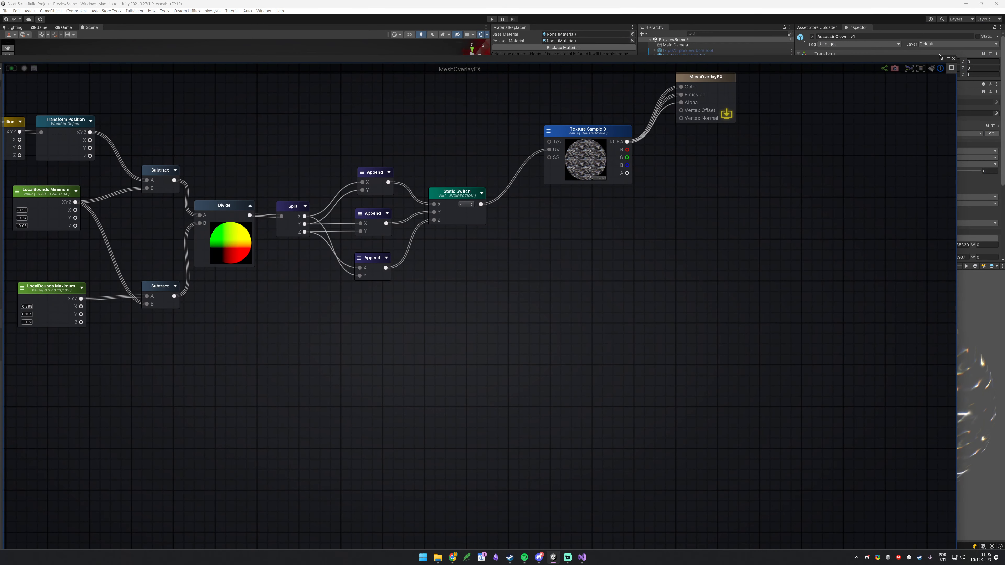
left_click(948, 58)
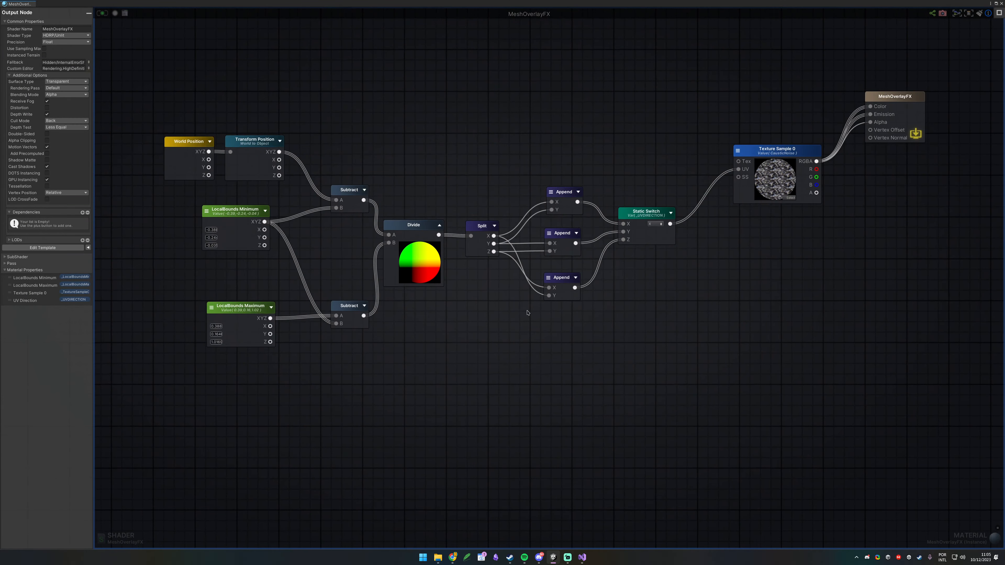
middle_click_drag(696, 287, 567, 219)
scroll(691, 296, "up", 3)
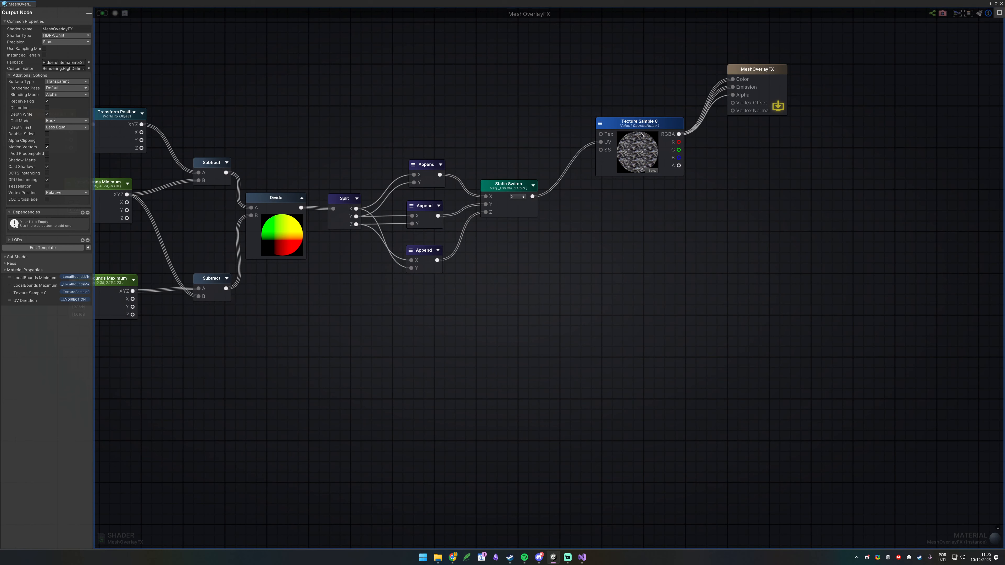
Move the Texture Sample 0 and MeshOverlayFX output nodes away from the Static Switch to make room between them.
left_click_drag(662, 102, 750, 148)
left_click_drag(641, 122, 871, 157)
left_click(680, 171)
Wrap the UV nodes from World Position through the Static Switch in a comment frame.
middle_click_drag(611, 292, 970, 319)
scroll(586, 198, "down", 4)
left_click_drag(409, 95, 834, 241)
key("c")
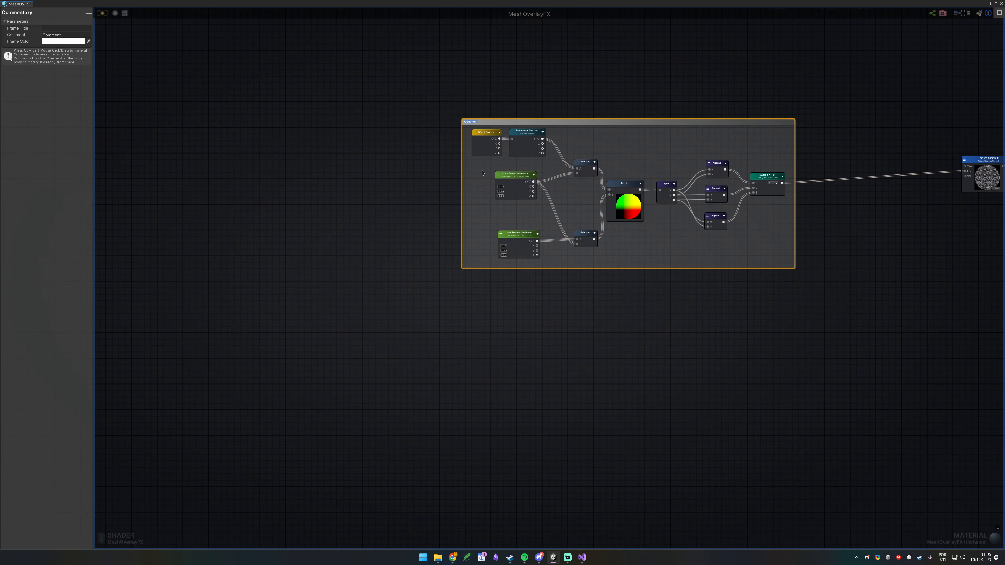
left_click(682, 294)
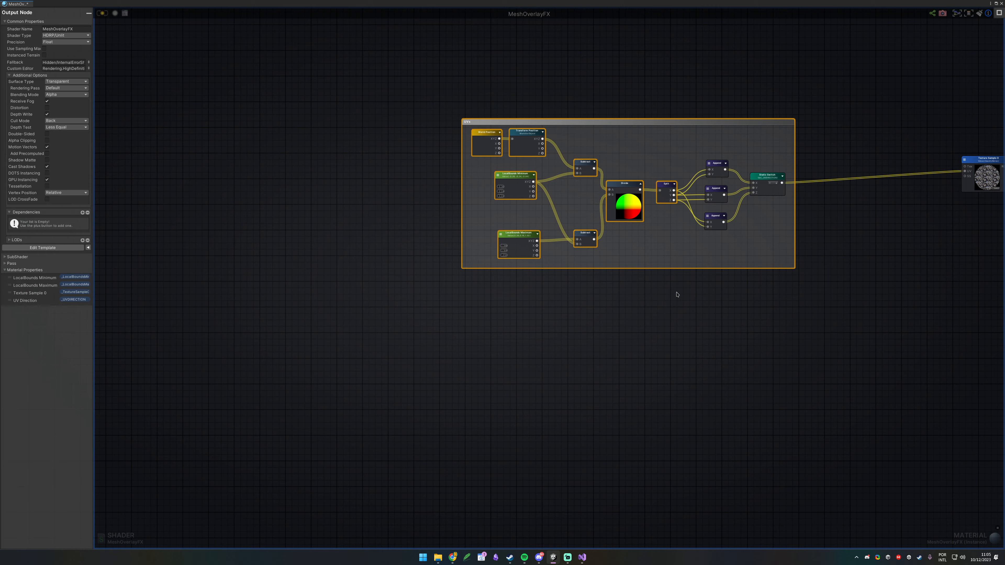
Add a Multiply node fed by the Static Switch output on its A input.
middle_click_drag(709, 343, 507, 332)
scroll(625, 208, "up", 3)
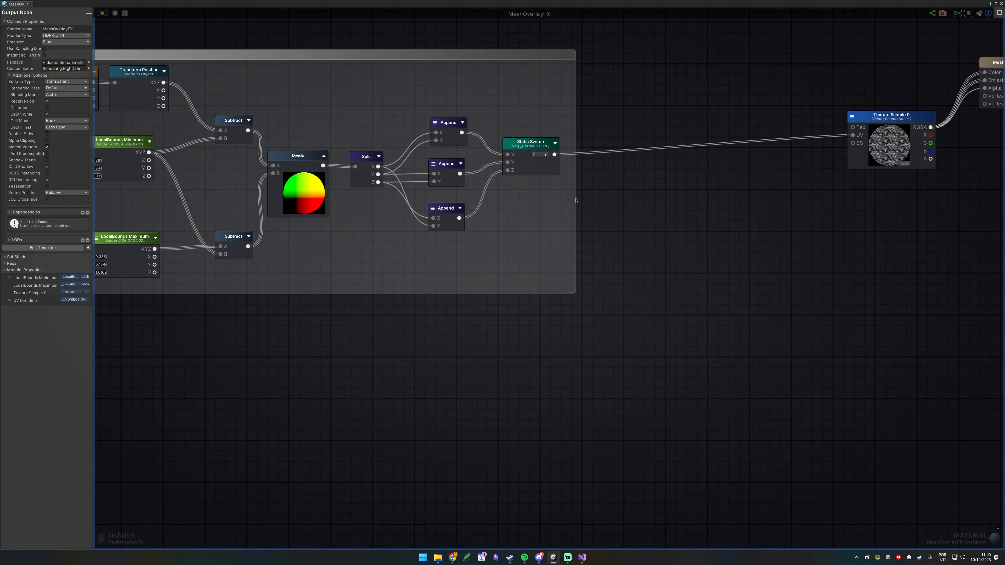
middle_click_drag(573, 198, 453, 182)
left_click_drag(435, 138, 519, 183)
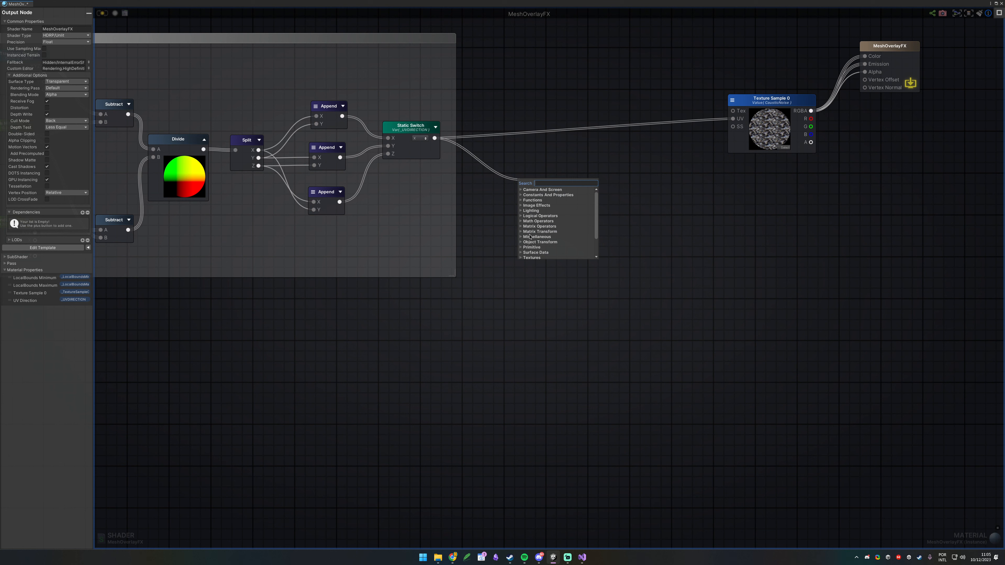
type("mult")
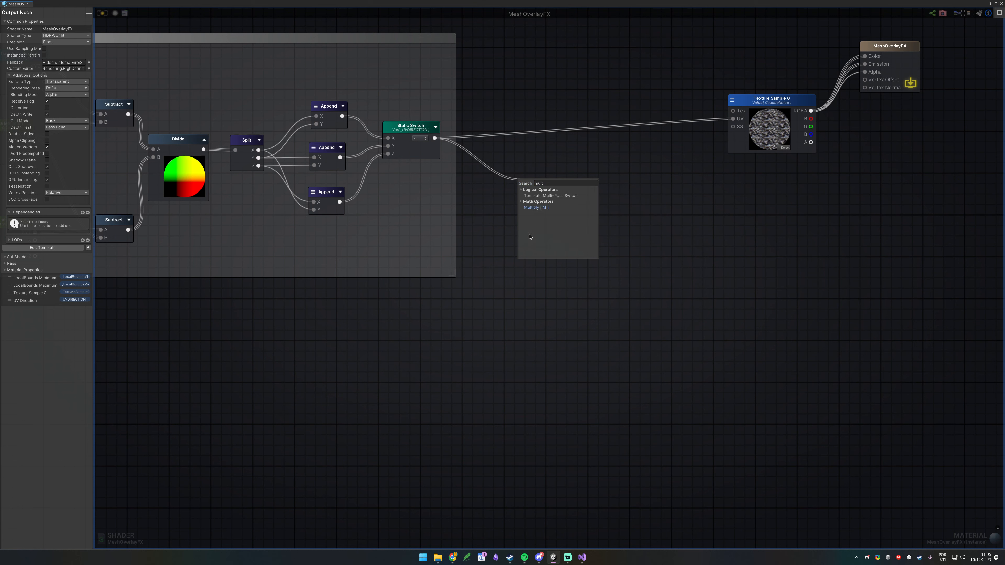
key("Return")
Add a Vector2 node below Multiply, set its type to Property and name it Tiling.
left_click(454, 221)
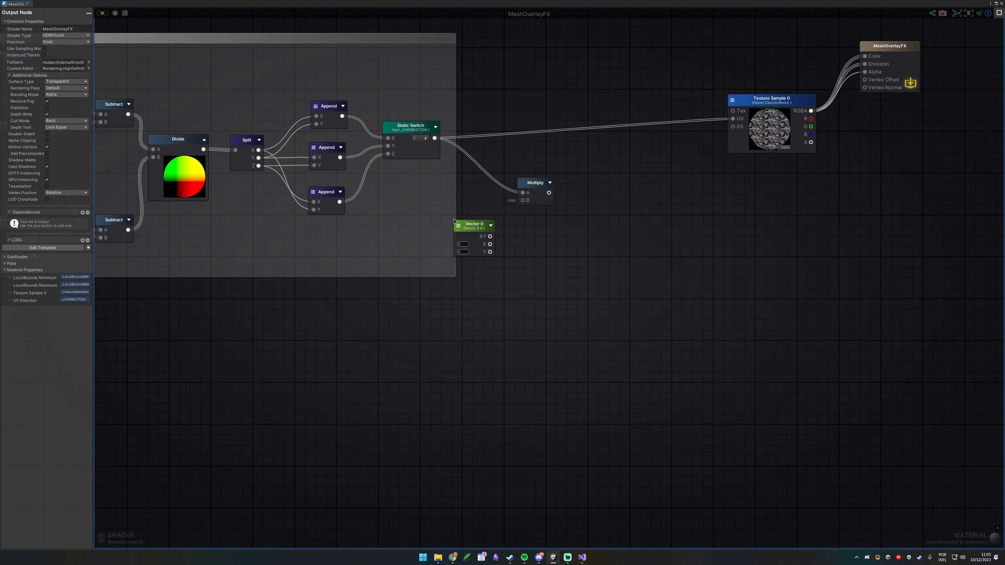
left_click(468, 237)
left_click(52, 29)
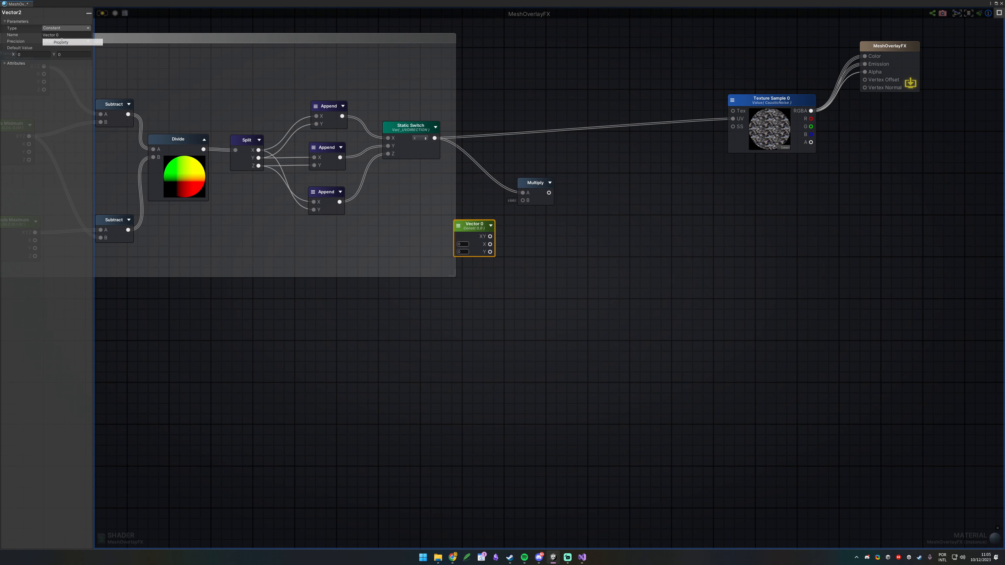
left_click(56, 36)
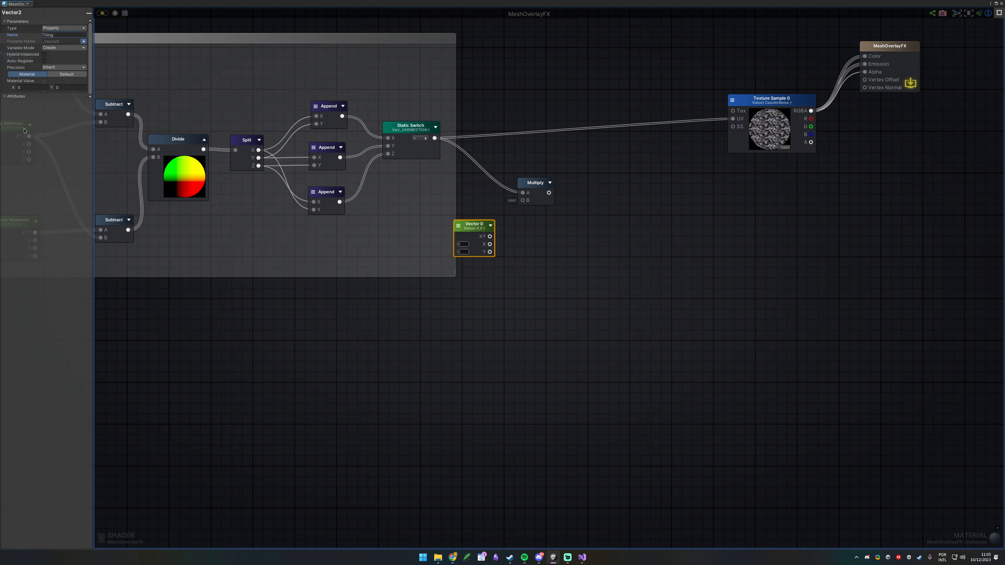
left_click(39, 87)
key("Return")
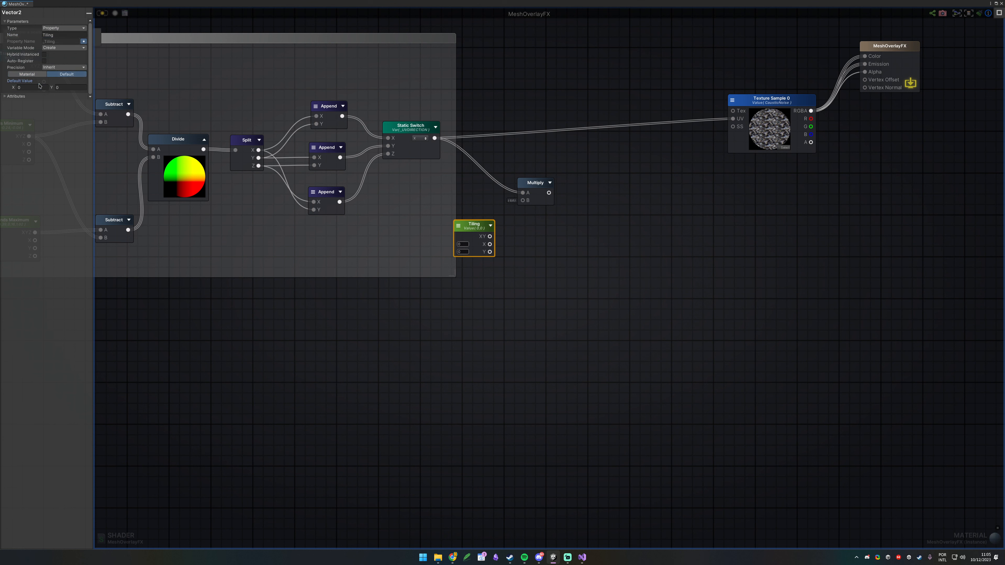
Multiply the UVs by Tiling with value 1, 1, feed the product into Texture Sample 0's UV input, and save the shader.
left_click(512, 285)
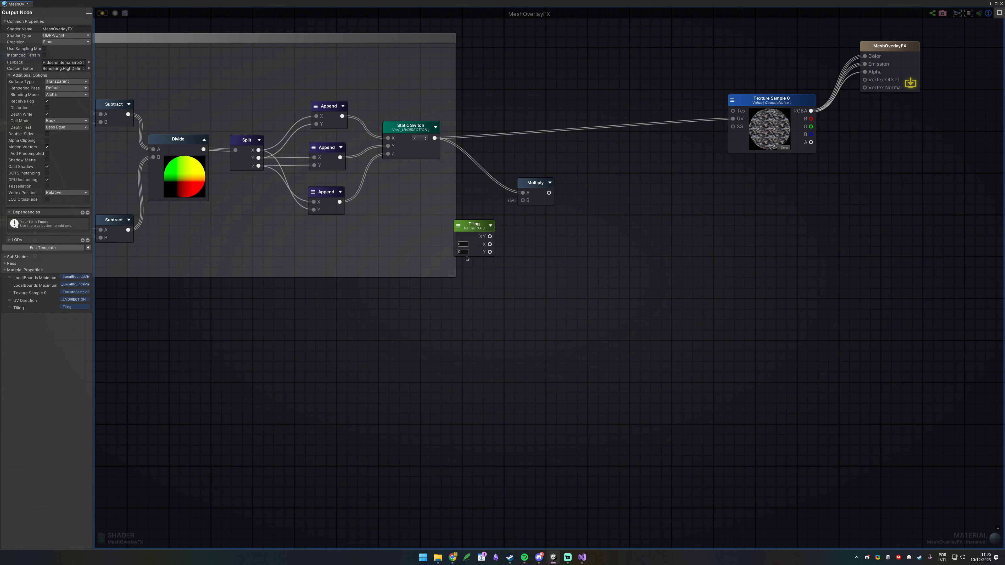
left_click_drag(489, 237, 734, 119)
left_click(102, 13)
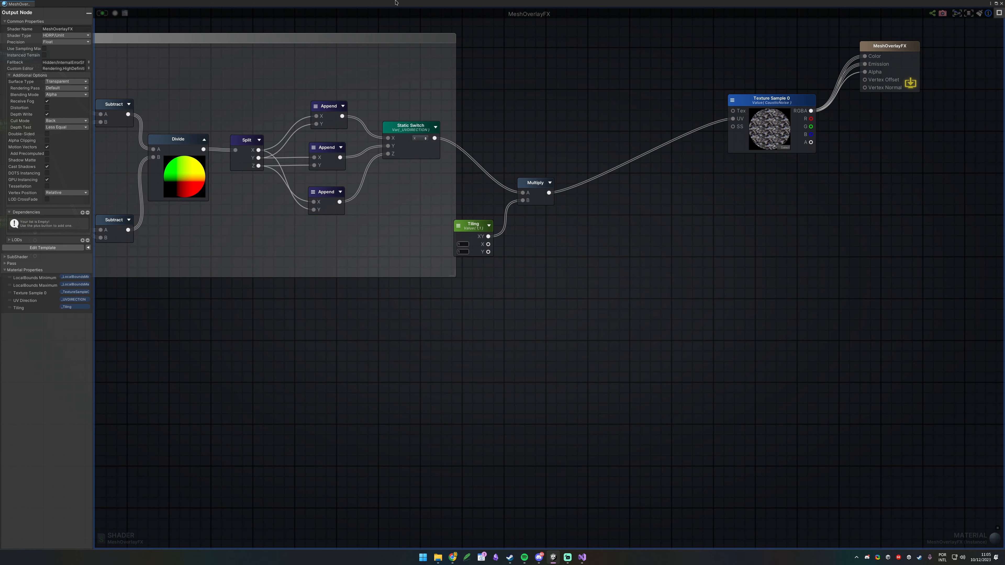
Move the shader graph window aside to uncover the Unity scene and inspect the clown's overlay up close.
left_click_drag(477, 4, 224, 427)
left_click_drag(245, 238, 316, 202, "alt")
scroll(316, 202, "up", 4)
scroll(865, 165, "down", 2)
scroll(865, 165, "down", 3)
Set the material's Tiling property to 3 in X and 3 in Y and examine the overlay on the clown.
left_click(906, 177)
type("3")
key("Tab")
type("3")
scroll(206, 179, "up", 8)
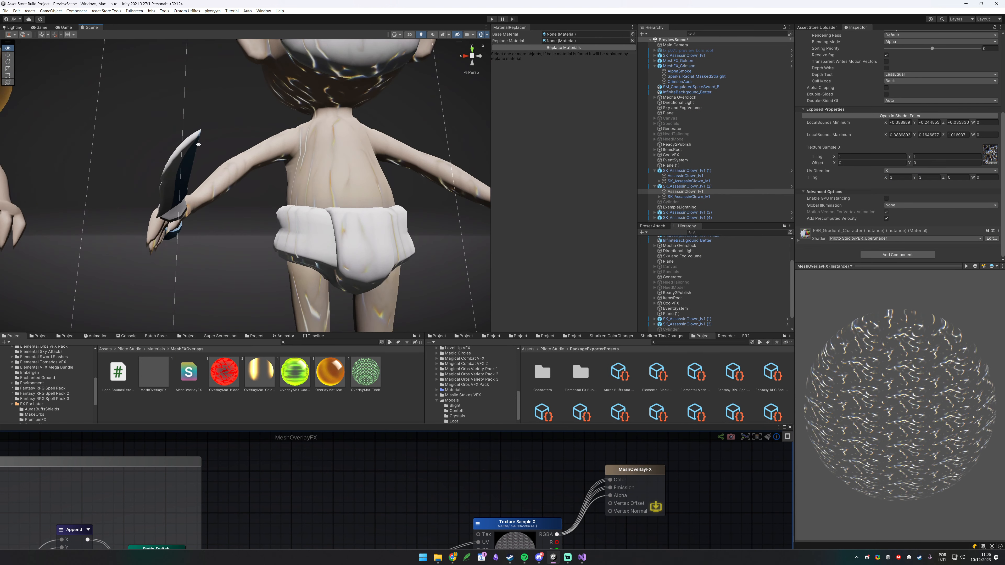
Set the material's Tiling property to 2 in X and 2 in Y.
scroll(207, 179, "down", 8)
left_click(900, 177)
type("22")
key("BackSpace")
key("Tab")
type("2")
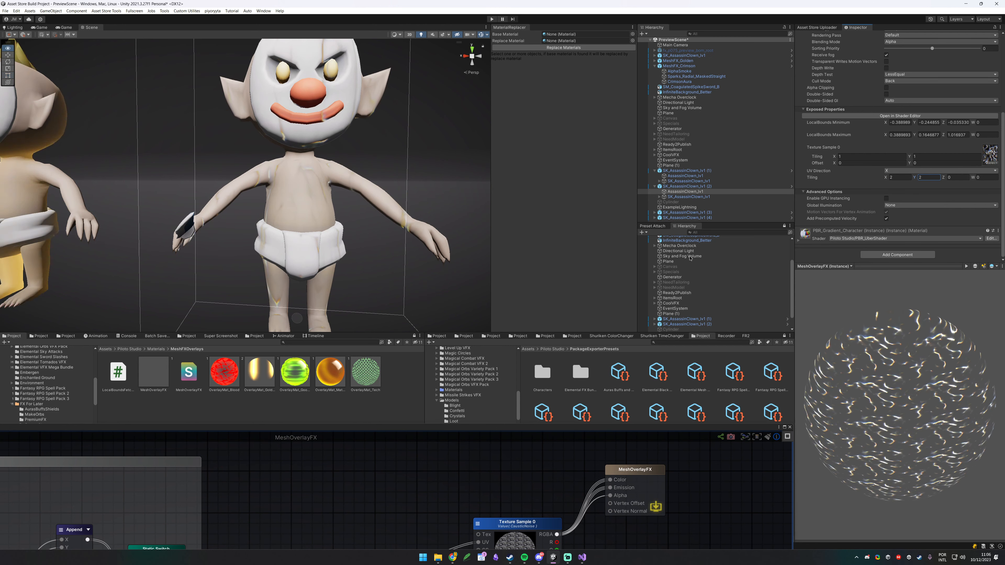
Replace the caustic texture in the overlay material's Texture Sample 0 with an electric noise texture.
left_click(990, 162)
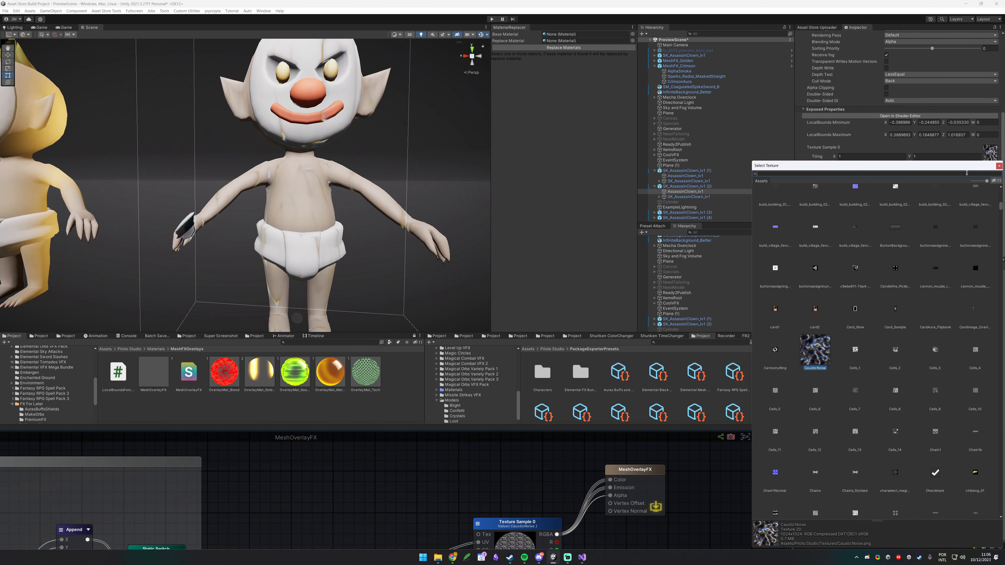
left_click(901, 397)
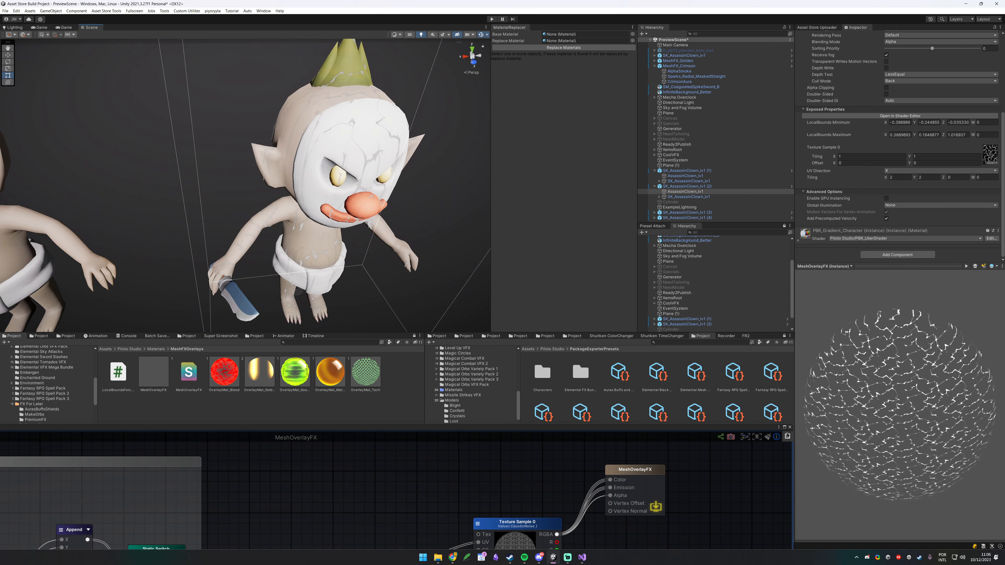
Add a Panner node to the shader graph and feed the tiled UVs from the Multiply into its UV input.
left_click(784, 427)
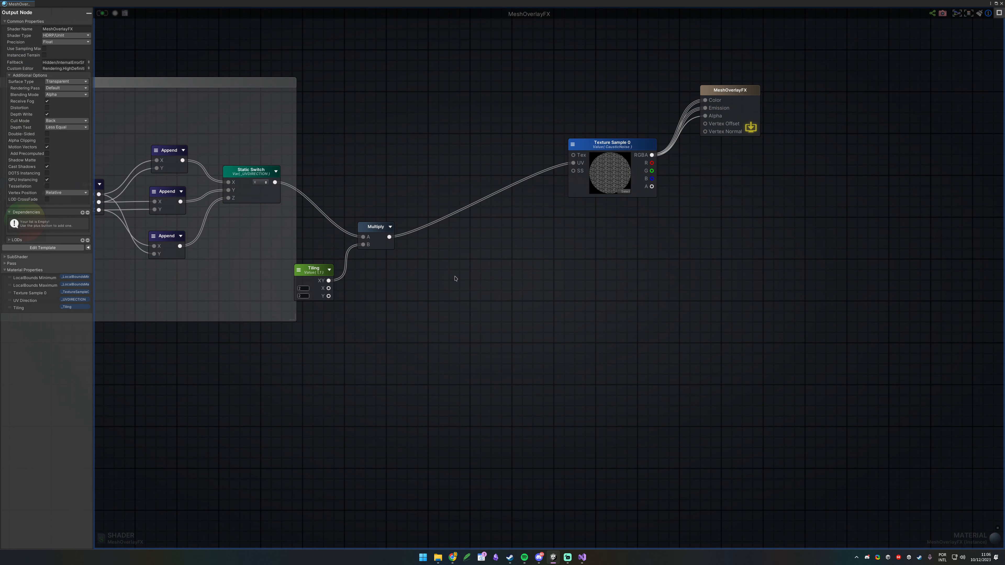
middle_click_drag(447, 279, 564, 217)
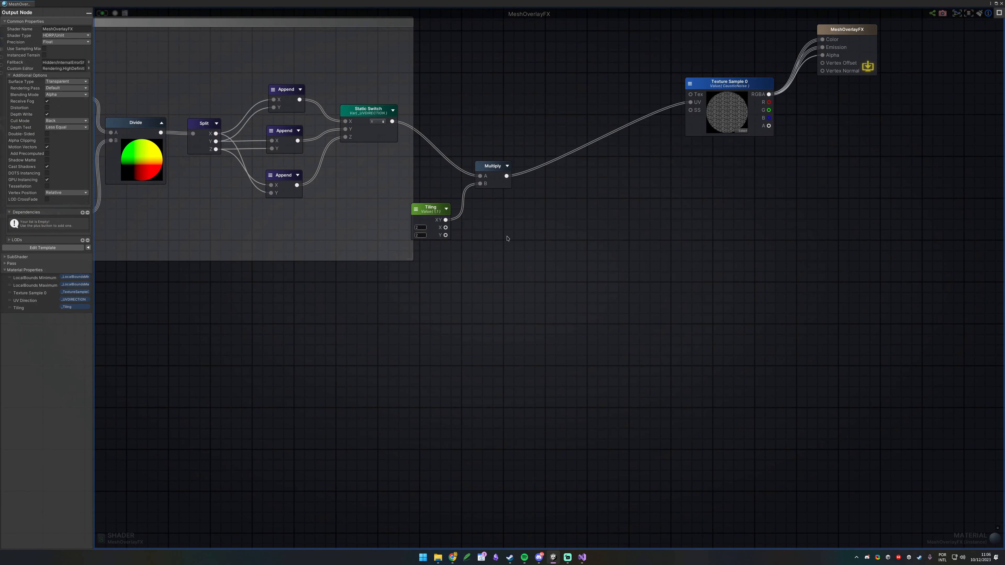
right_click(554, 207)
type("panner")
key("Return")
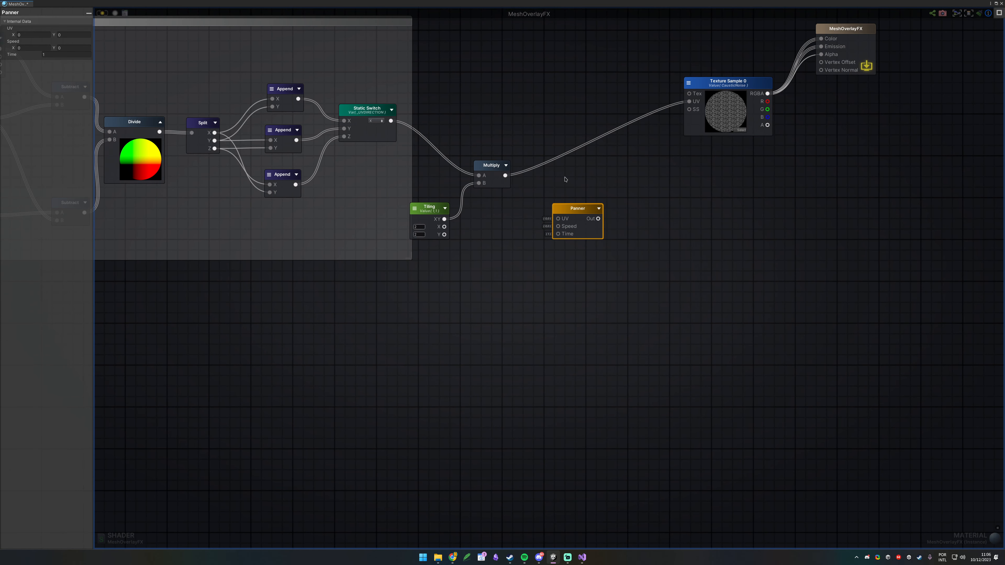
left_click_drag(508, 181, 556, 218)
Add a Vector2 node below the UV Multiply, make it a Property and name it Panning Speed.
left_click(474, 272)
key("2")
left_click(477, 253)
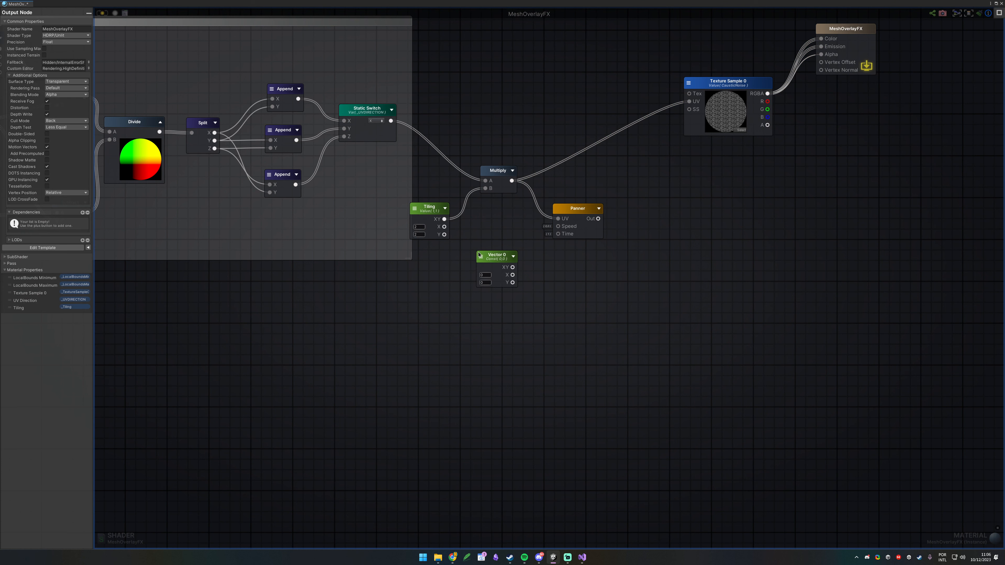
left_click(487, 257)
left_click(61, 28)
left_click(62, 38)
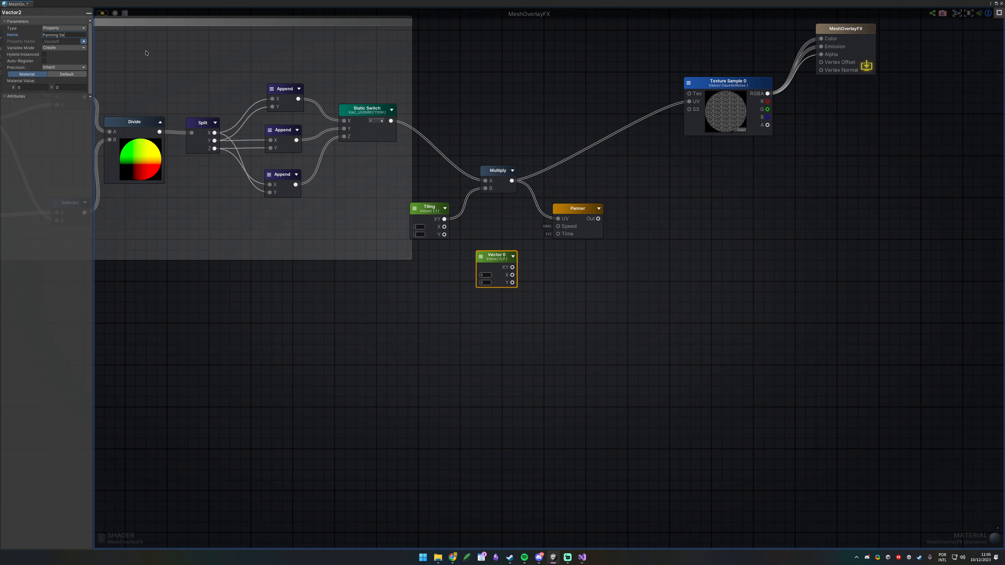
left_click(76, 34)
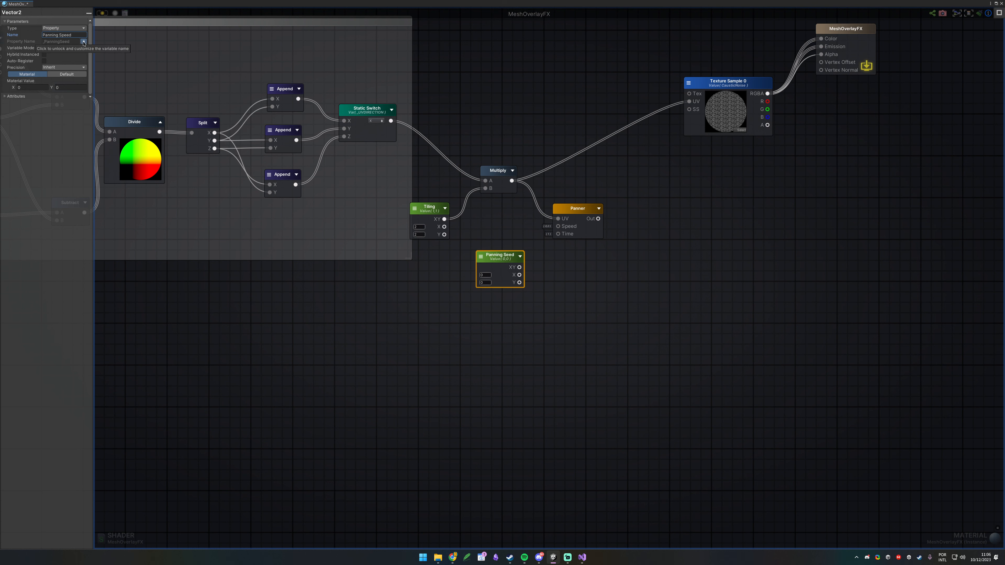
Feed Panning Speed into the Panner's Speed and the Panner's output into Texture Sample 0's UV, placing the texture node beside the Panner.
left_click_drag(560, 235, 692, 102)
left_click(610, 210)
middle_click_drag(782, 197, 596, 290)
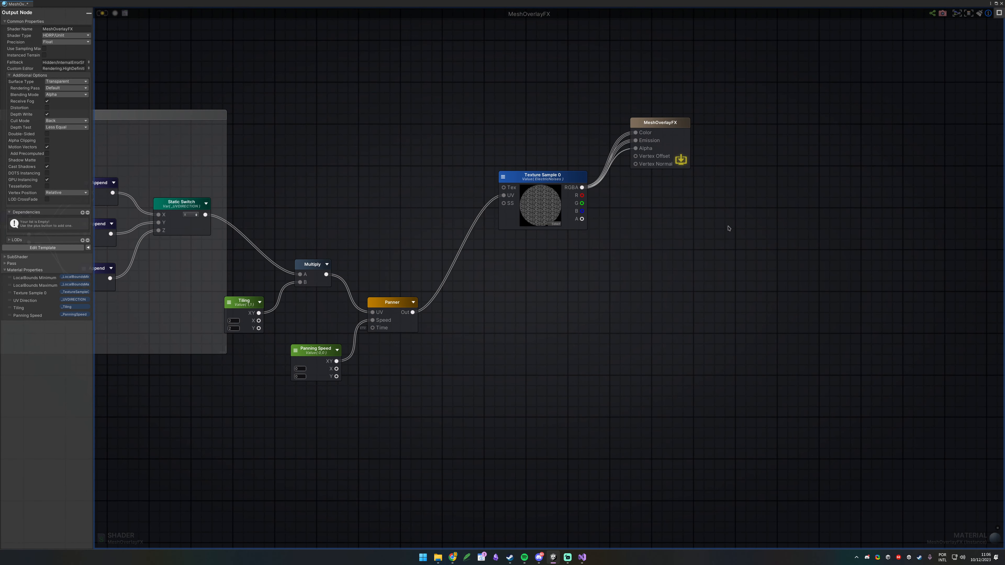
left_click_drag(543, 175, 488, 290)
Add a Color node as a Property named Color, with a white material value and the HDR attribute enabled.
left_click(517, 203)
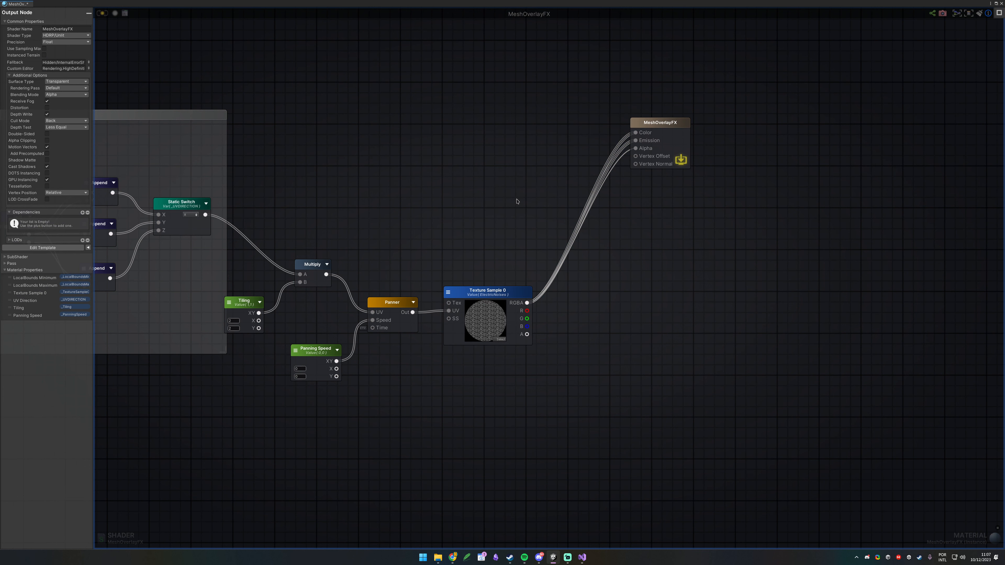
key("5")
left_click(517, 197)
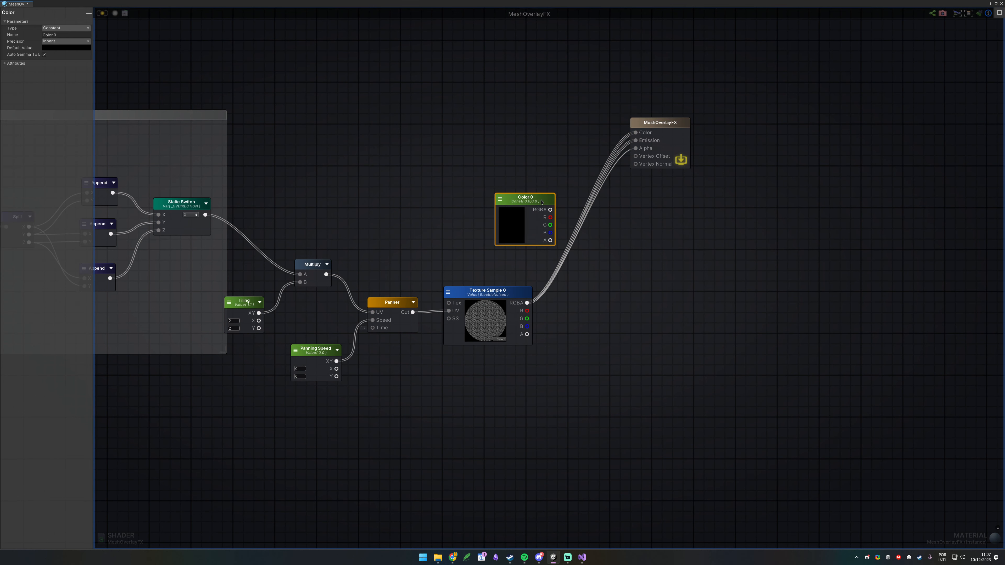
left_click(53, 28)
left_click(69, 35)
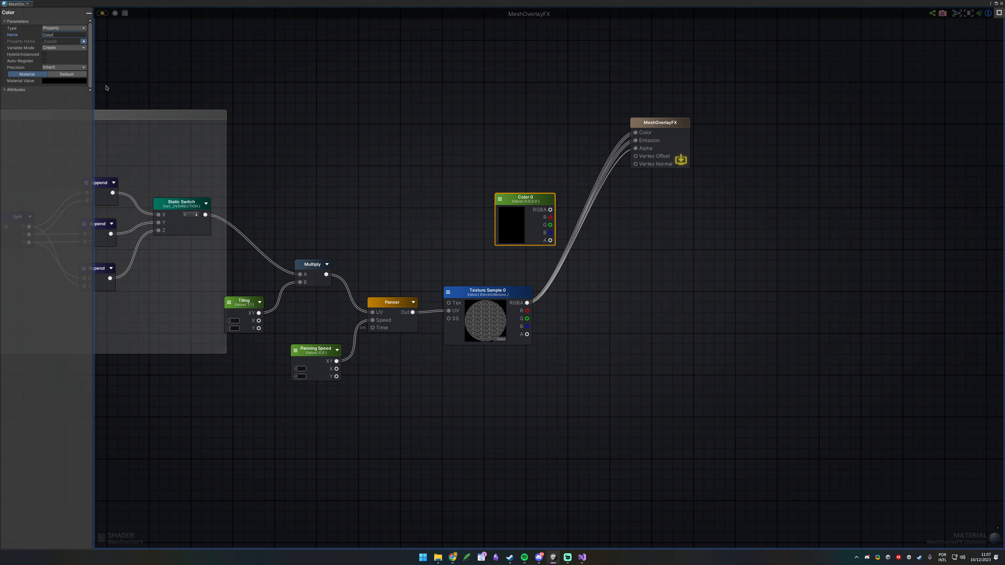
left_click(76, 81)
left_click(106, 127)
left_click(267, 105)
left_click(510, 200)
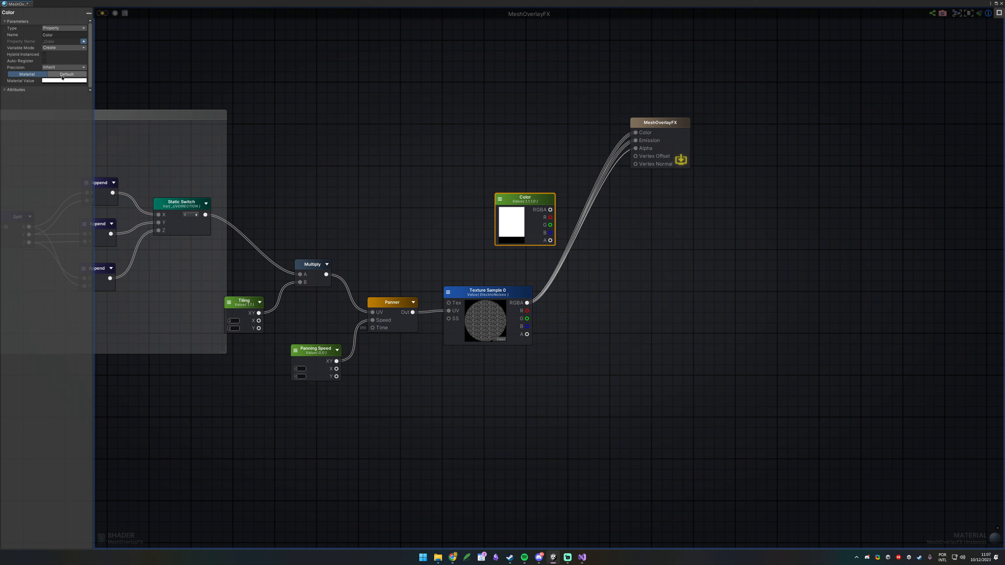
left_click(17, 89)
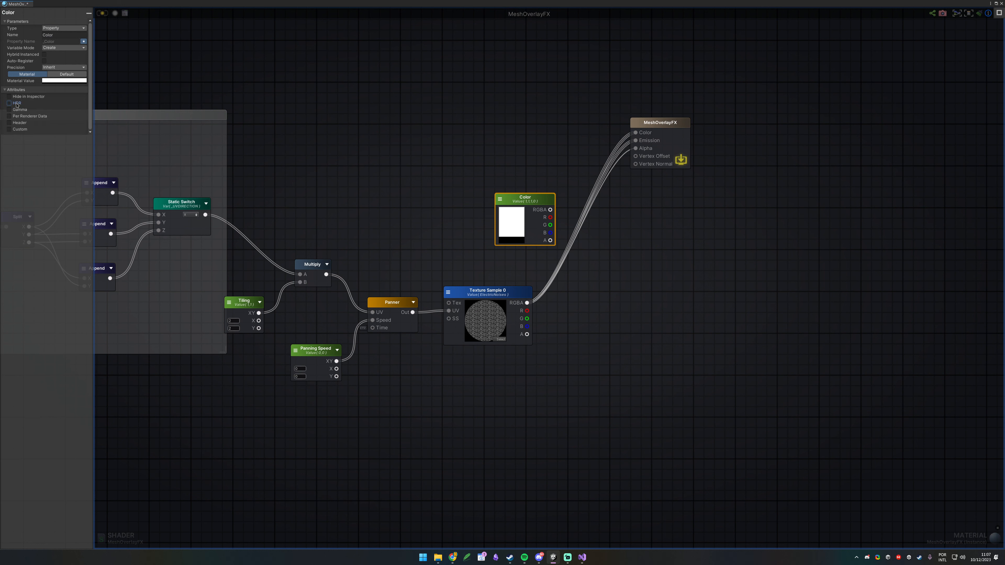
left_click(368, 115)
Multiply Color by Texture Sample 0's RGBA and feed the product into the output node's Color and Emission inputs.
left_click(592, 263)
left_click_drag(523, 200, 527, 303)
key("m")
left_click(559, 233)
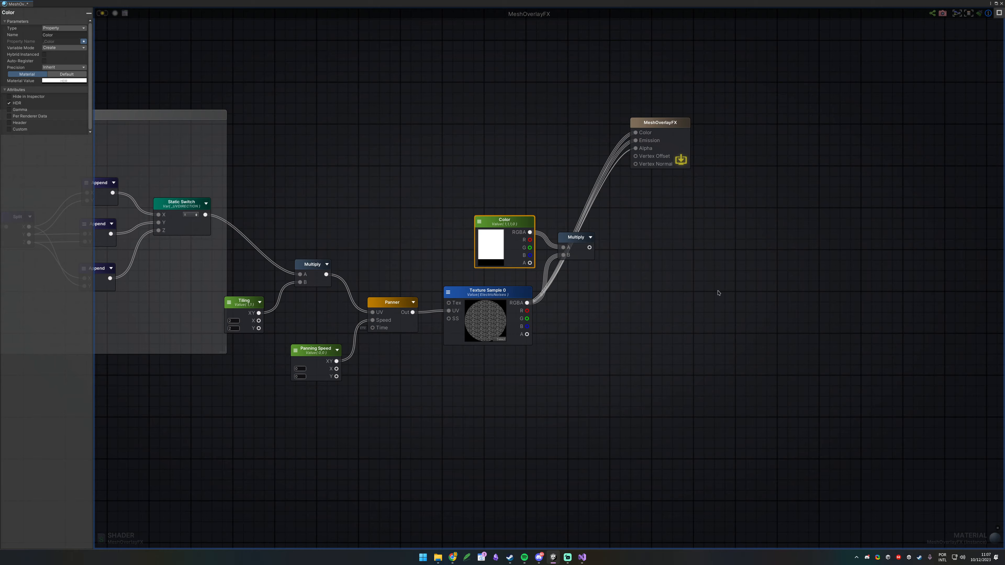
right_click_drag(711, 291, 635, 278)
left_click_drag(499, 234, 545, 119)
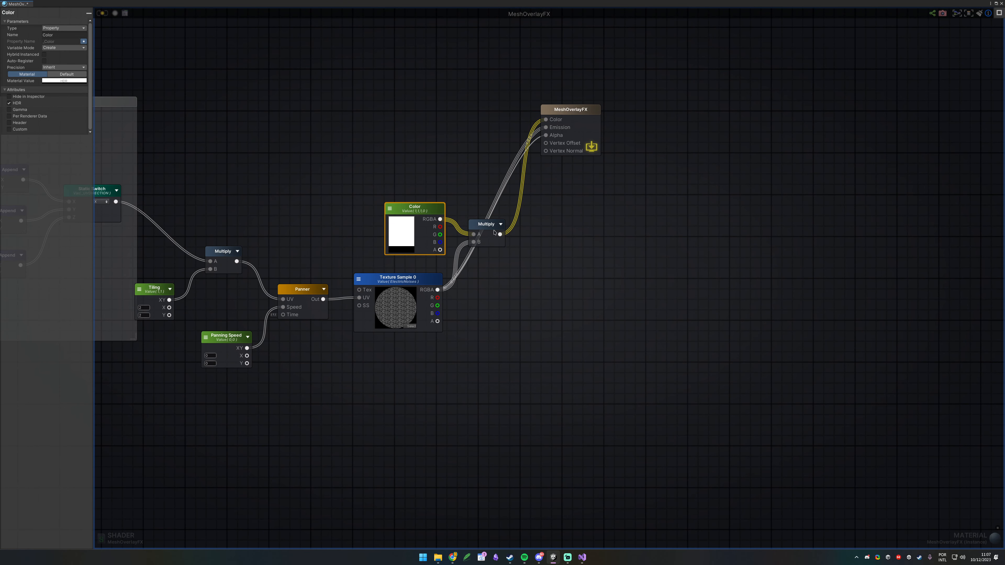
left_click_drag(500, 234, 546, 127)
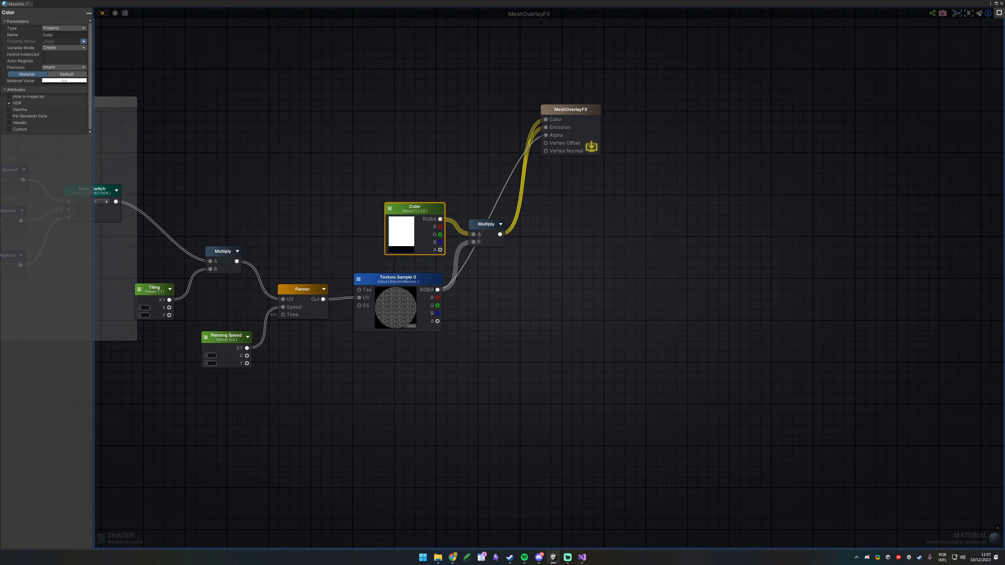
left_click_drag(570, 109, 662, 189)
Add a Float node as a Property named Intensity with a material value of 1.
key("1")
left_click(474, 328)
left_click(484, 328)
left_click(64, 28)
left_click(71, 37)
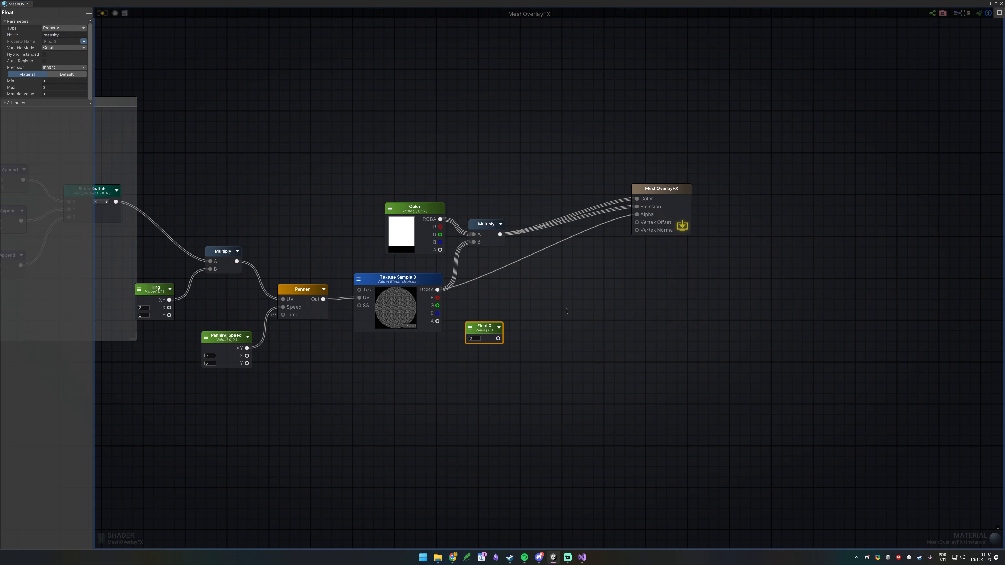
left_click(48, 82)
left_click(455, 315)
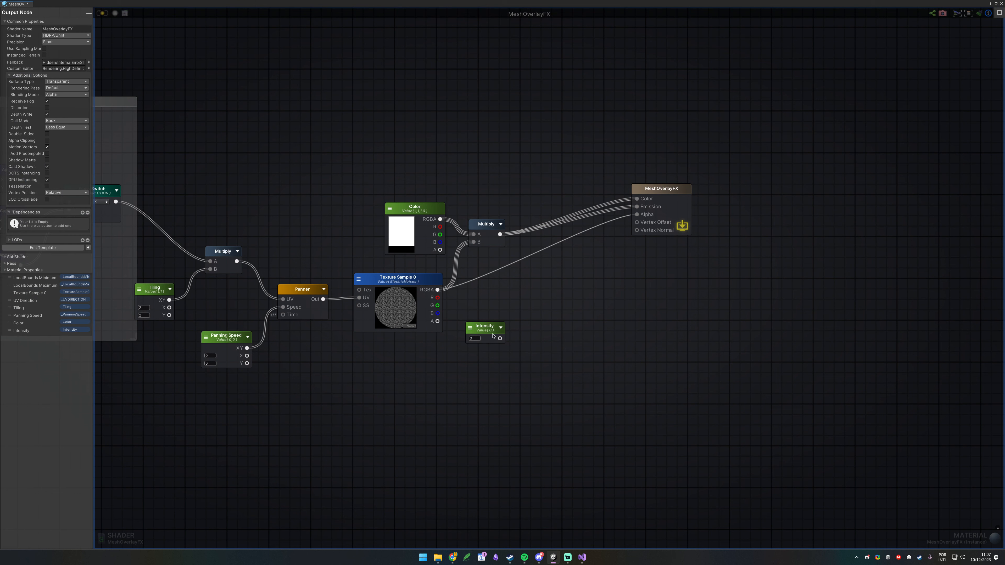
left_click(482, 332)
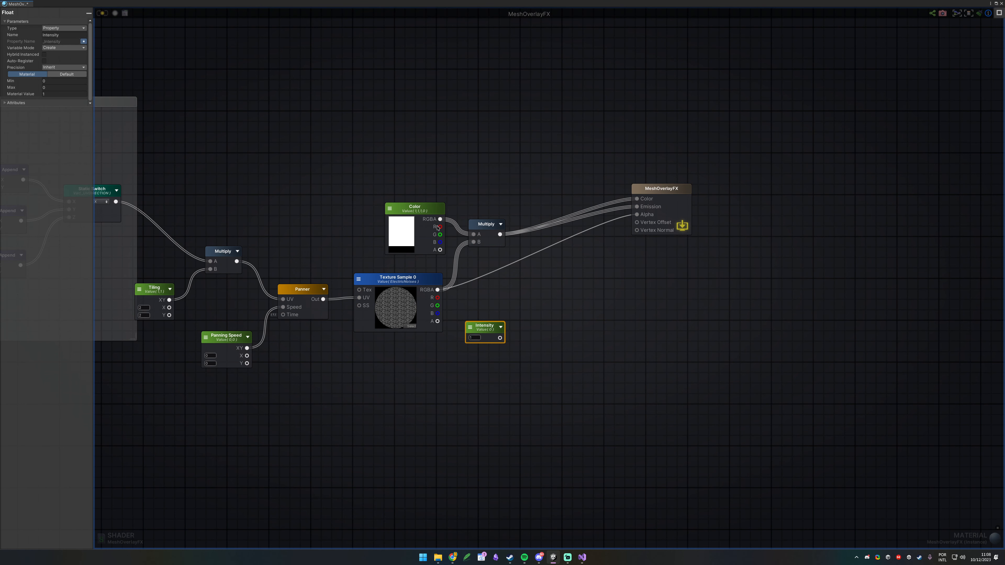
Multiply Texture Sample 0's RGBA, Intensity and the texture's alpha, feed the product into the output's Alpha, and save the shader.
key("ctrl+z")
key("m")
left_click(488, 338)
left_click_drag(442, 387, 492, 359)
left_click_drag(438, 290, 493, 352)
left_click_drag(438, 321, 493, 368)
left_click_drag(506, 368, 644, 215)
left_click(554, 332)
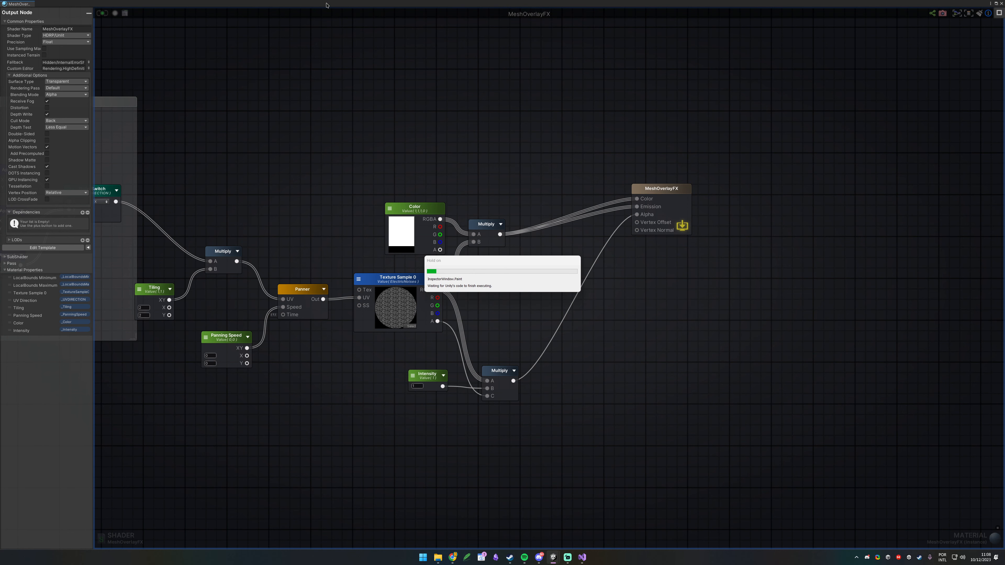
Uncover the Unity scene and test a lower Intensity on the clown's overlay material, undoing the change.
double_click(330, 6)
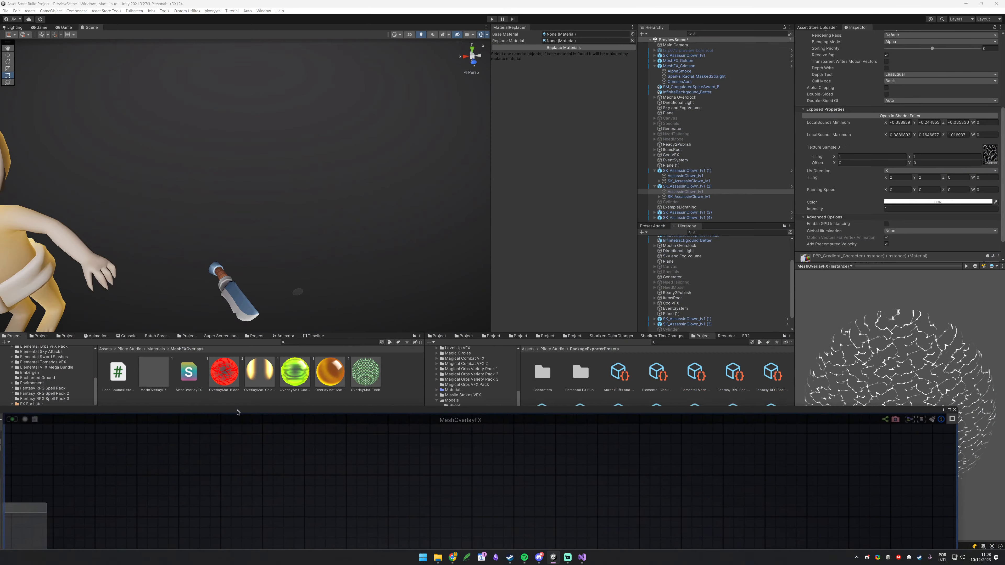
right_click_drag(321, 186, 283, 197)
key("alt+shift+a")
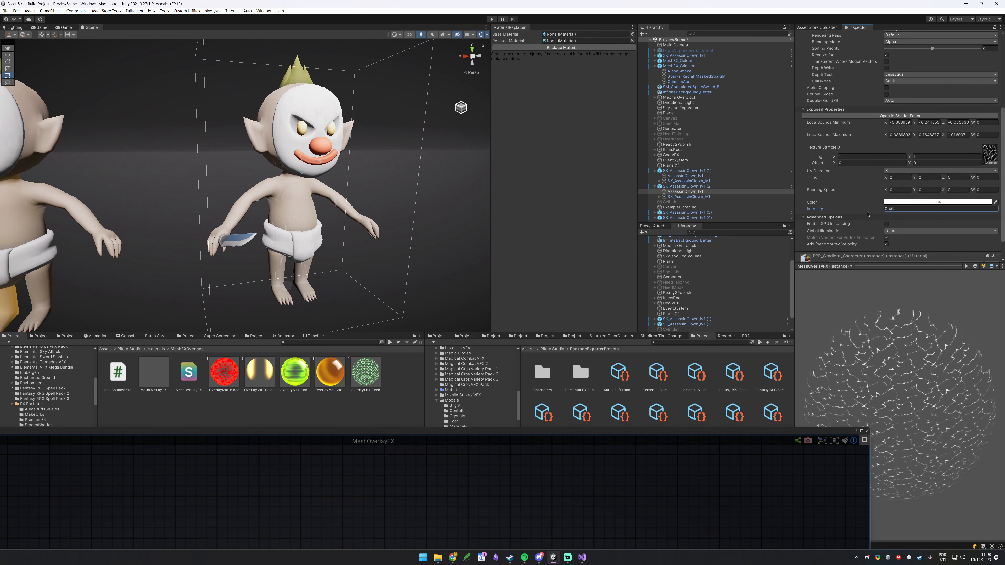
left_click_drag(865, 211, 857, 211)
key("ctrl+z")
Set the overlay material's Color to a saturated electric blue with a raised HDR intensity and view the glow on the clown.
left_click(918, 202)
left_click_drag(937, 197, 401, 120)
left_click_drag(419, 162, 481, 141)
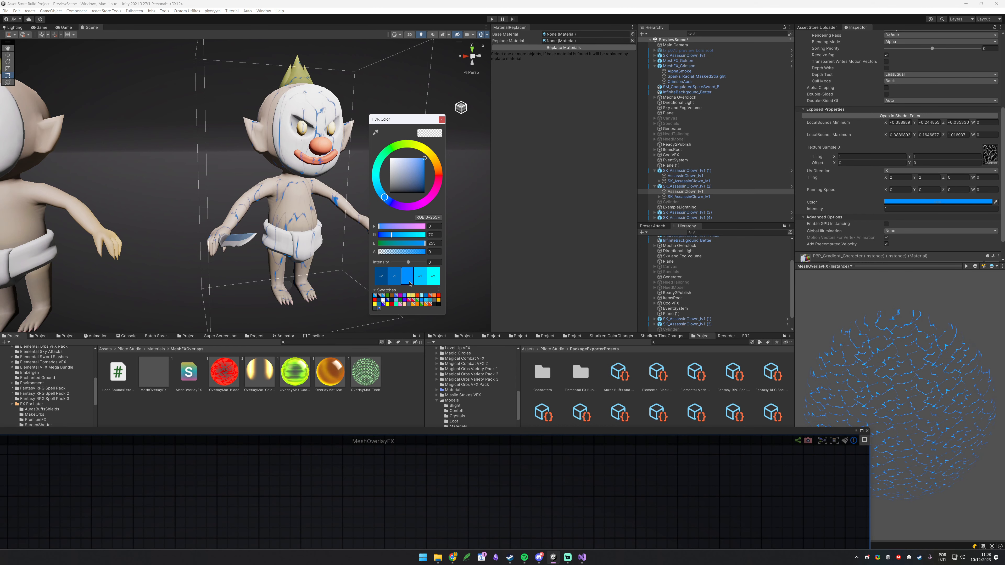
left_click(423, 273)
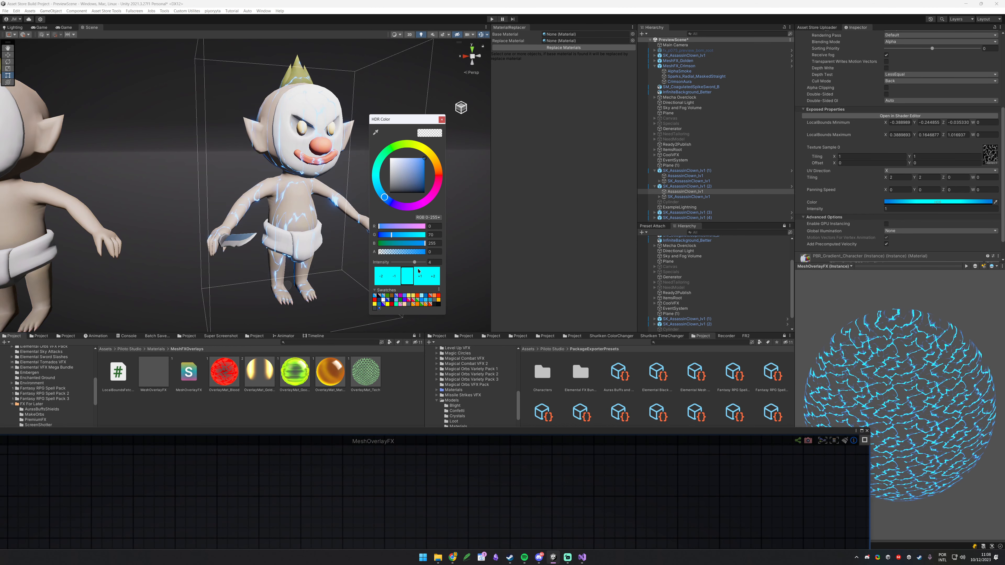
left_click(418, 271)
left_click(387, 200)
right_click_drag(344, 206, 316, 211)
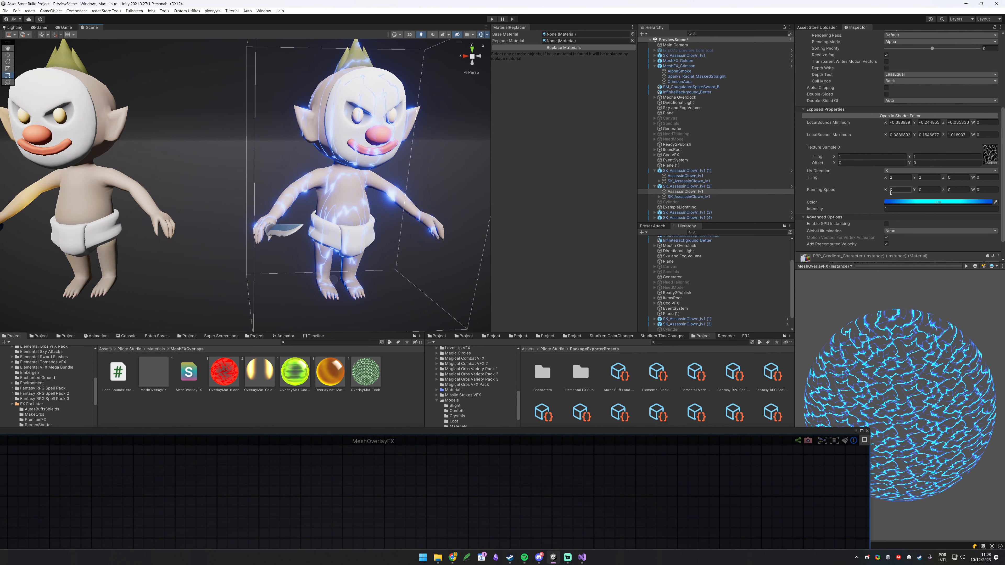
Set the material's Panning Speed to 0.2 in X and 1 in Y and view the moving overlay on the clown.
type("0.2")
key("Tab")
type("1")
left_click_drag(379, 170, 331, 160, "alt")
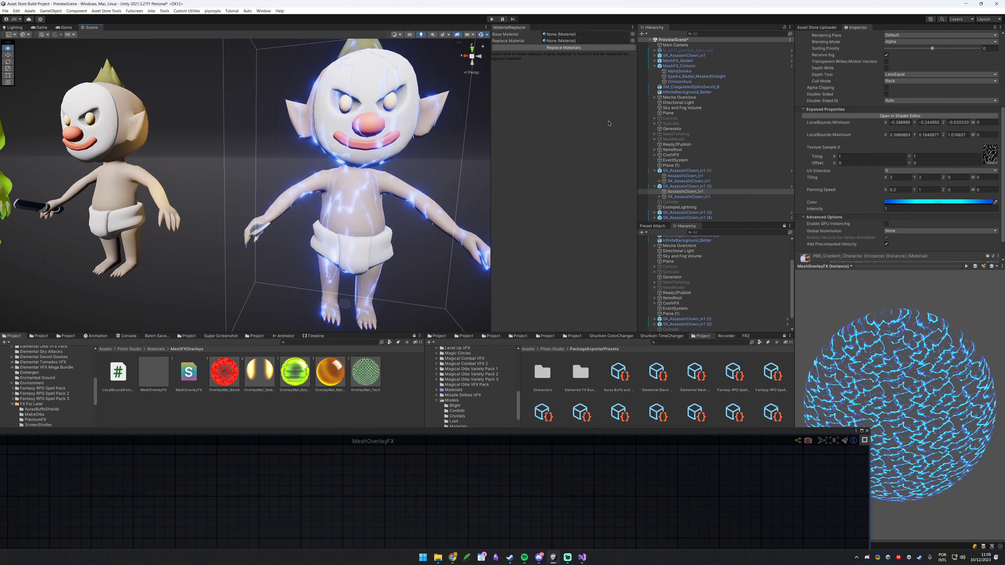
Locate the UV direction Static Switch in the graph and compare the UV Direction options on the clown, ending on X.
left_click_drag(461, 440, 475, 420)
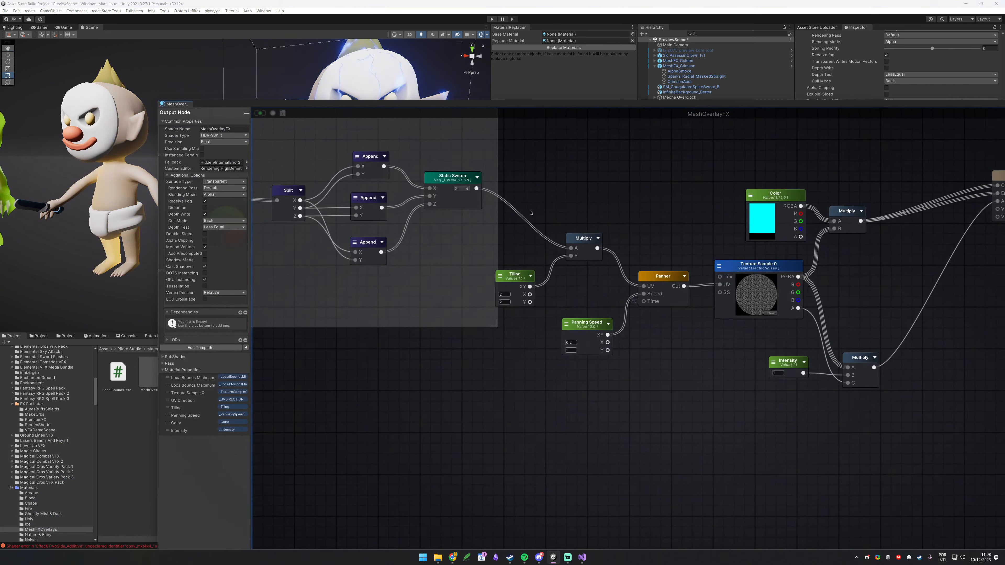
middle_click_drag(589, 213, 700, 262)
left_click(564, 242)
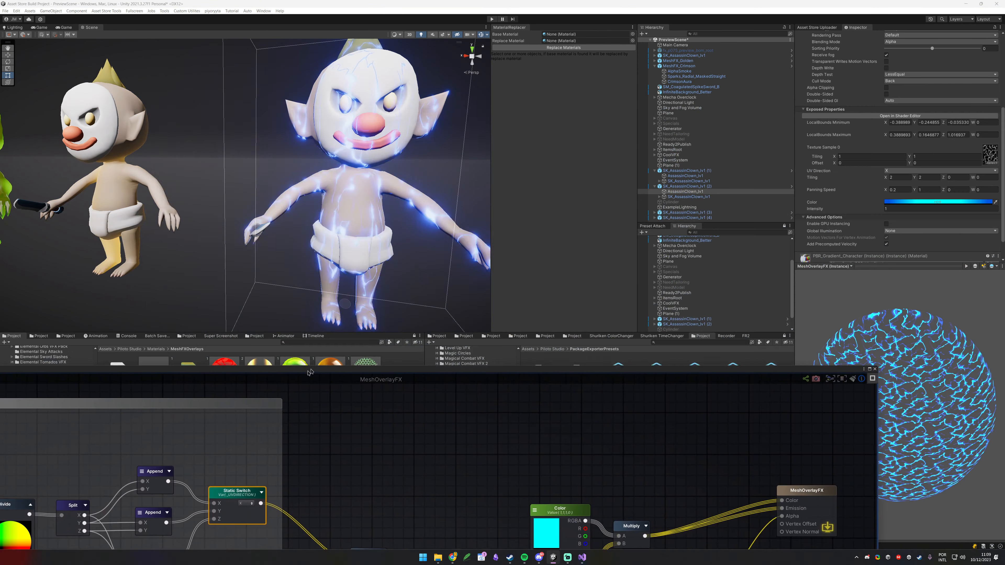
left_click_drag(411, 180, 341, 160, "alt")
left_click(898, 171)
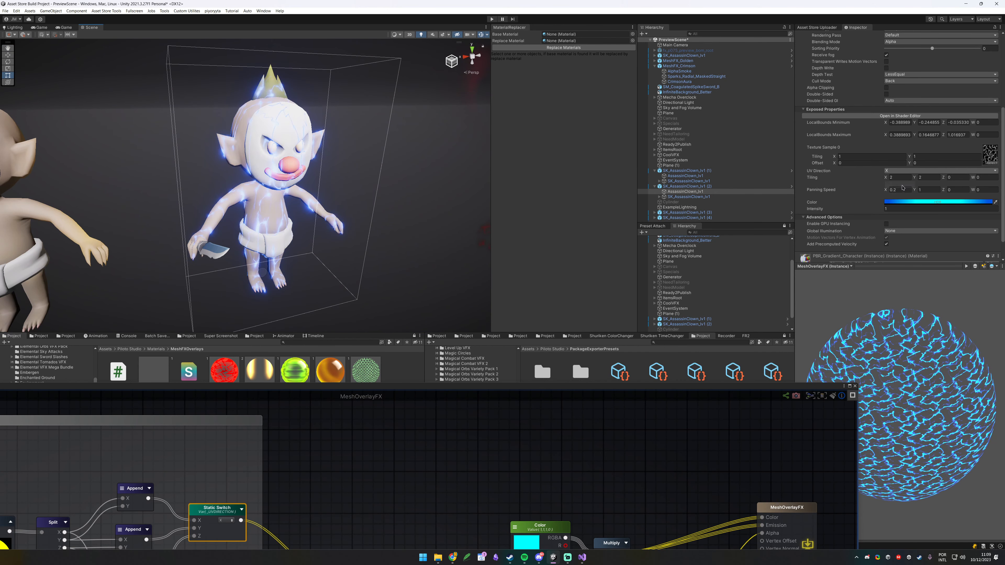
left_click_drag(257, 208, 222, 237, "alt")
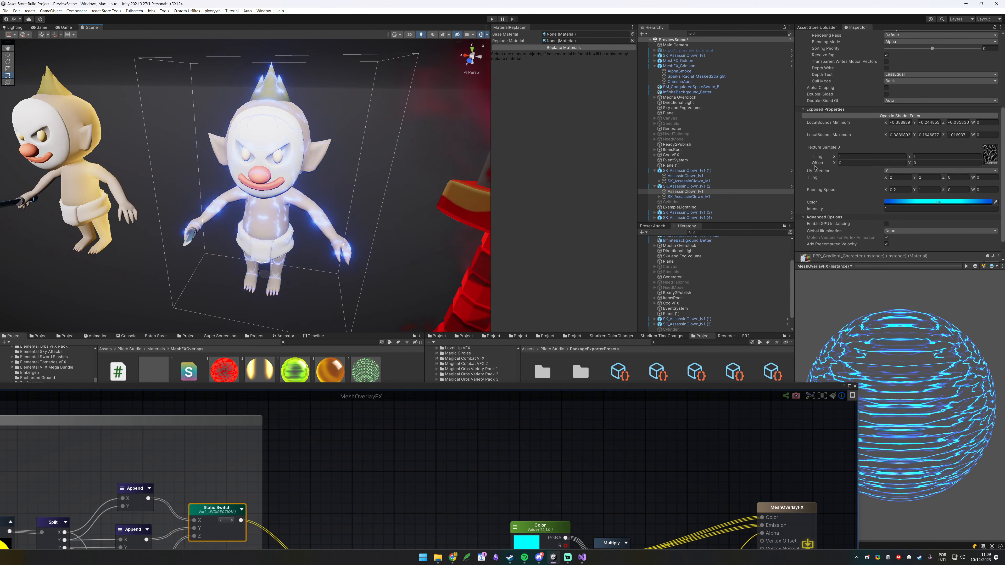
left_click(893, 171)
left_click_drag(270, 201, 890, 168, "alt")
left_click(896, 171)
left_click(895, 177)
left_click_drag(421, 169, 913, 173, "alt")
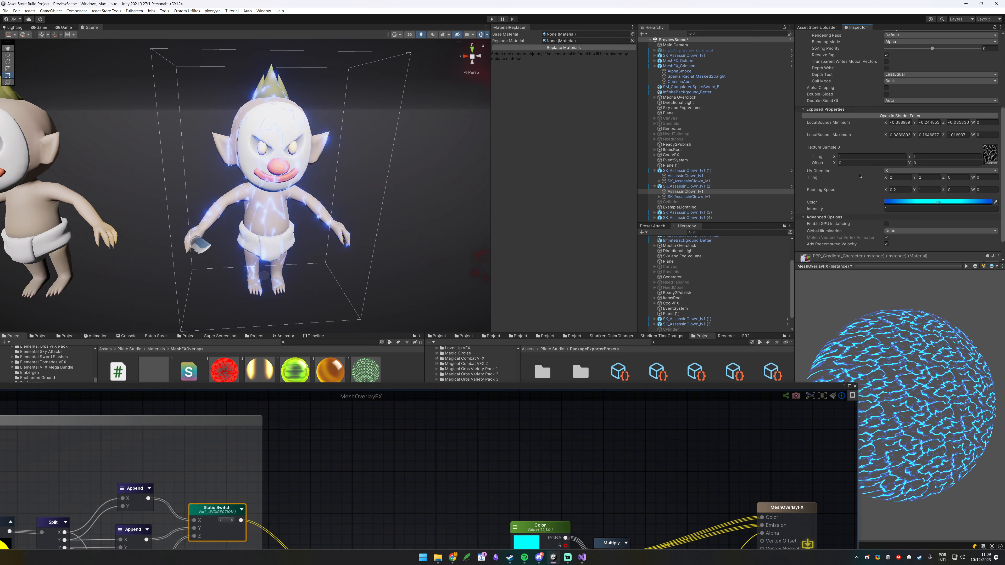
Hide the LocalBounds Minimum and LocalBounds Maximum properties in the inspector, recompile the shader and check the overlay material on the clown.
left_click_drag(834, 386, 925, 189)
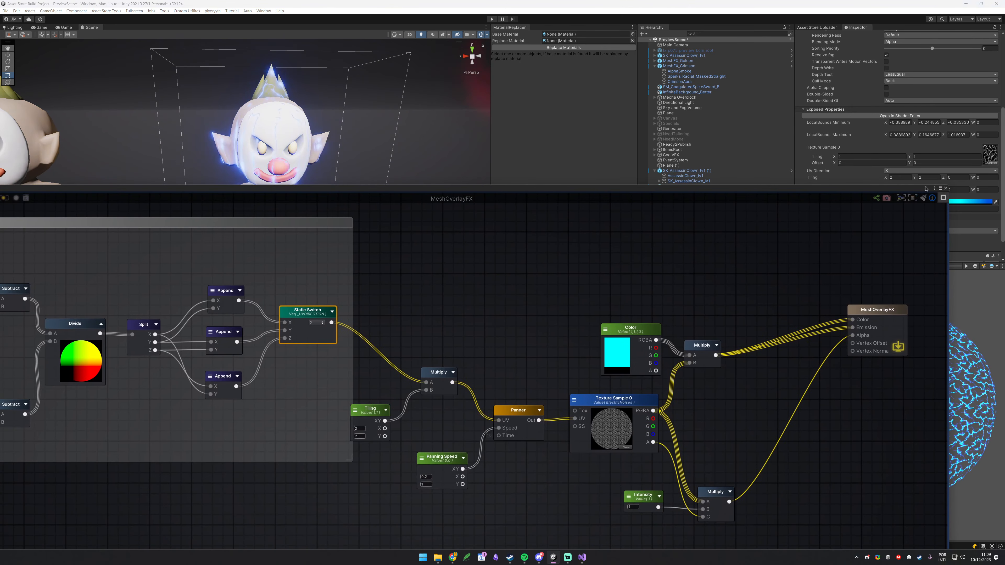
left_click(940, 189)
middle_click_drag(393, 332, 857, 349)
middle_click_drag(352, 289, 412, 375)
left_click_drag(484, 218, 539, 274)
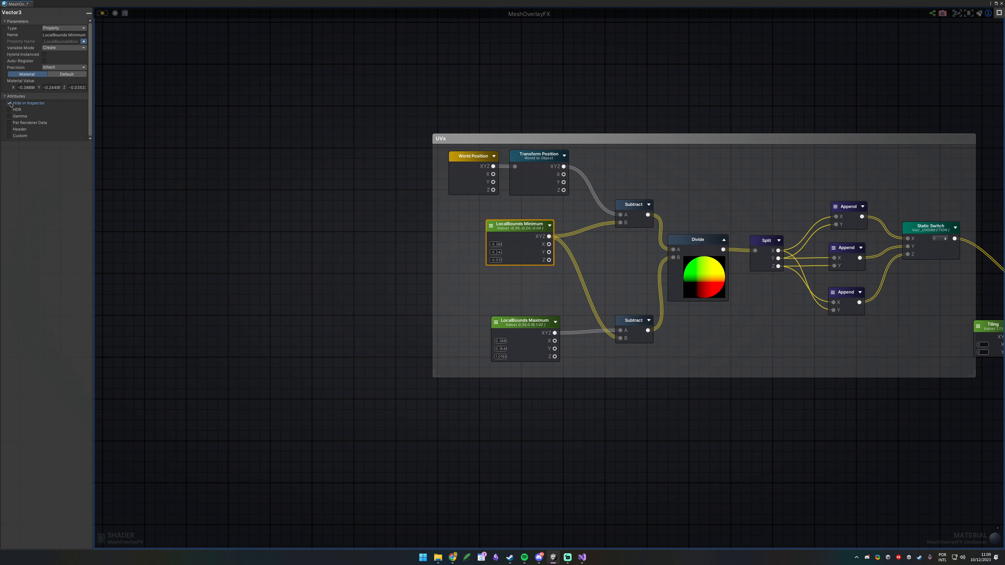
left_click(519, 309)
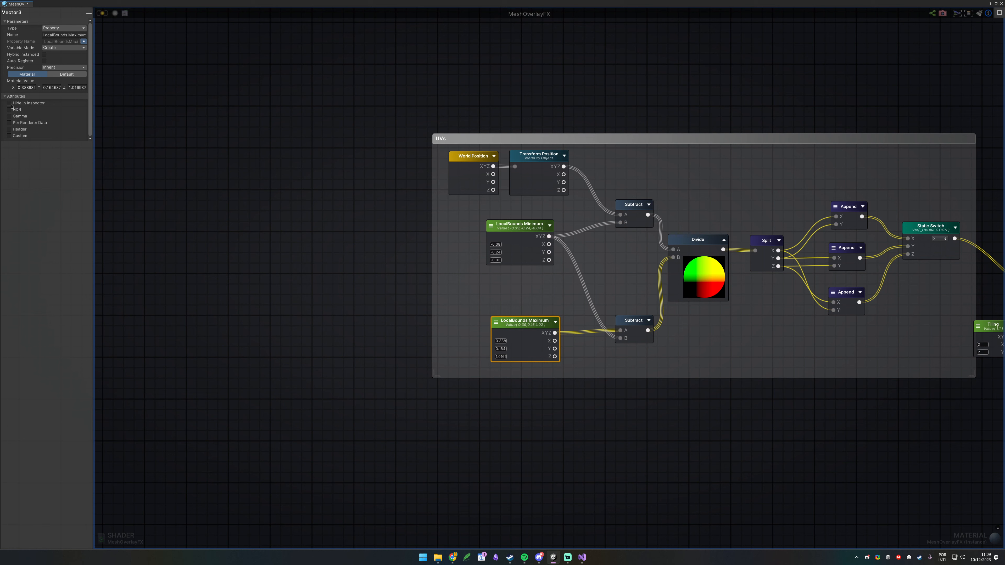
left_click(102, 12)
left_click_drag(653, 5, 459, 436)
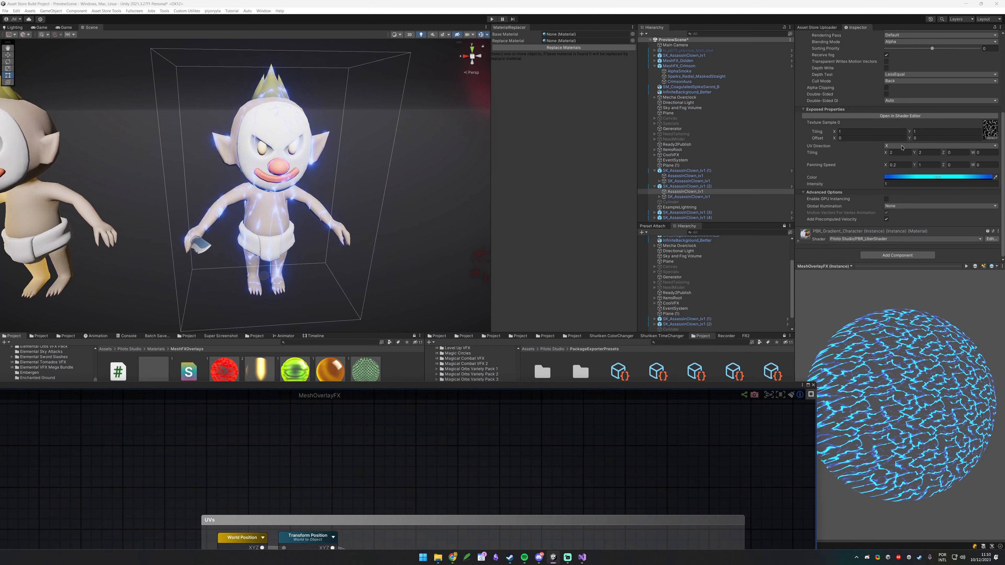
left_click_drag(224, 206, 171, 184, "alt")
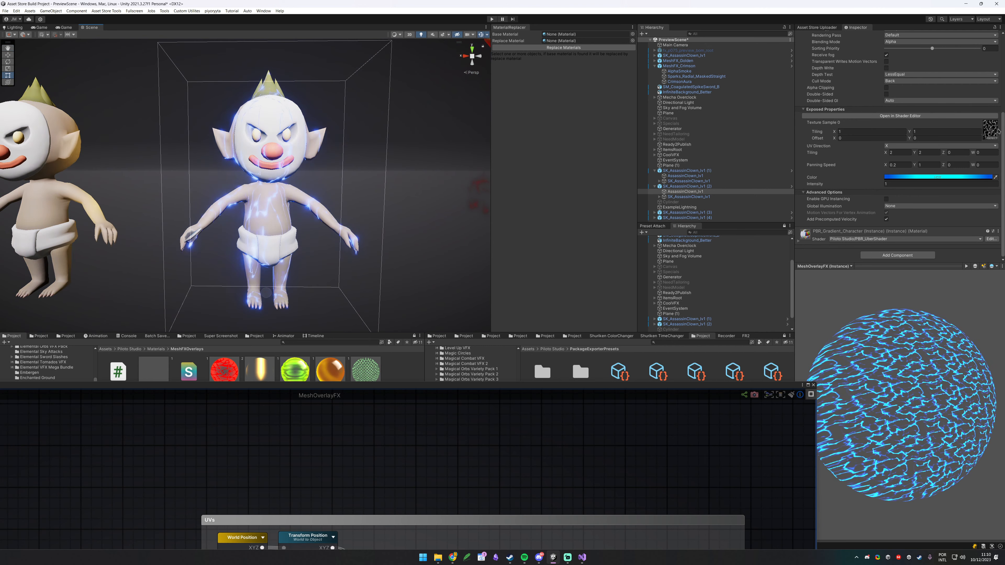
Try EnegyMask as the overlay material's texture, then search the textures for "noise" and try WebbedNoise.
left_click(993, 137)
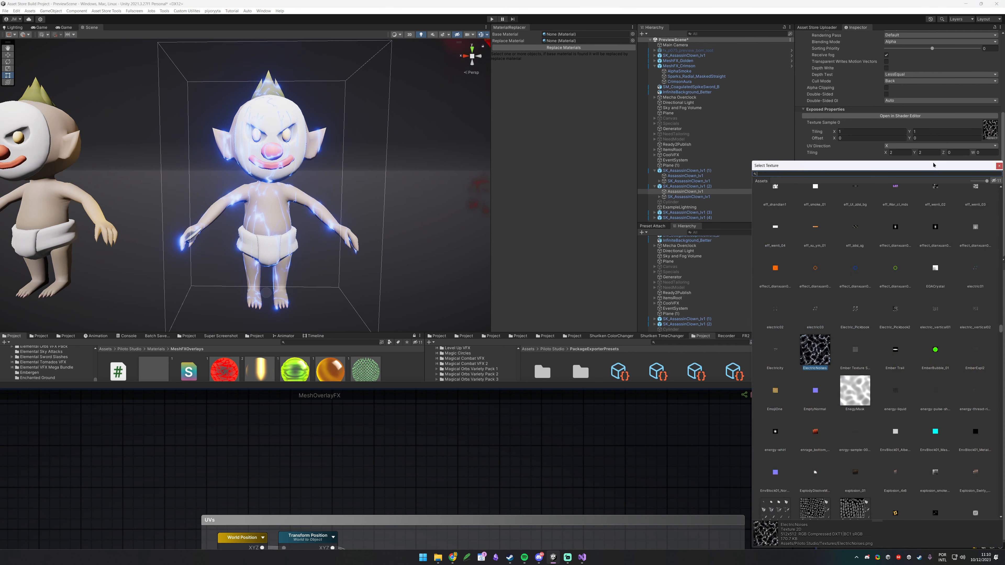
left_click_drag(933, 165, 779, 84)
left_click(710, 307)
scroll(723, 303, "down", 1)
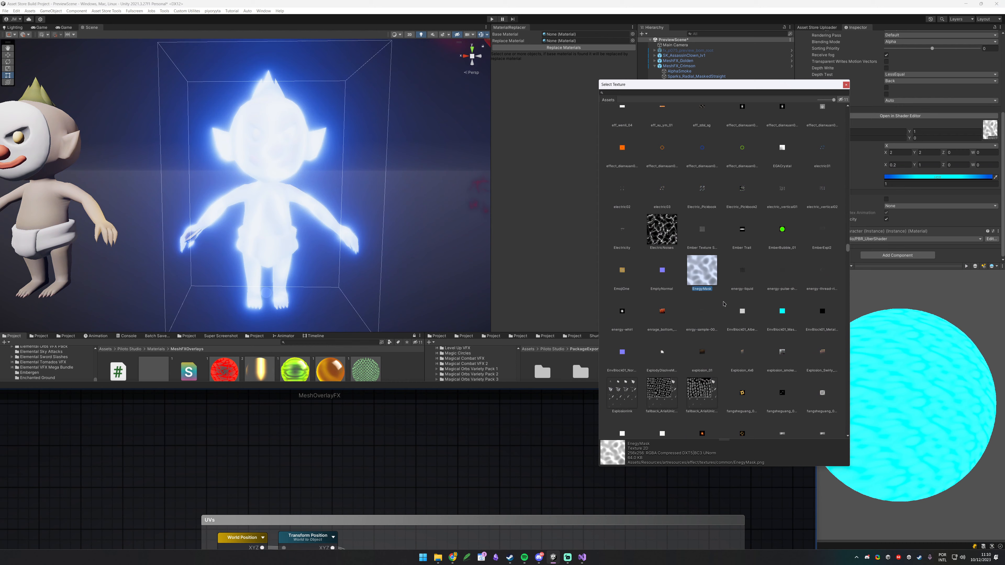
type("n")
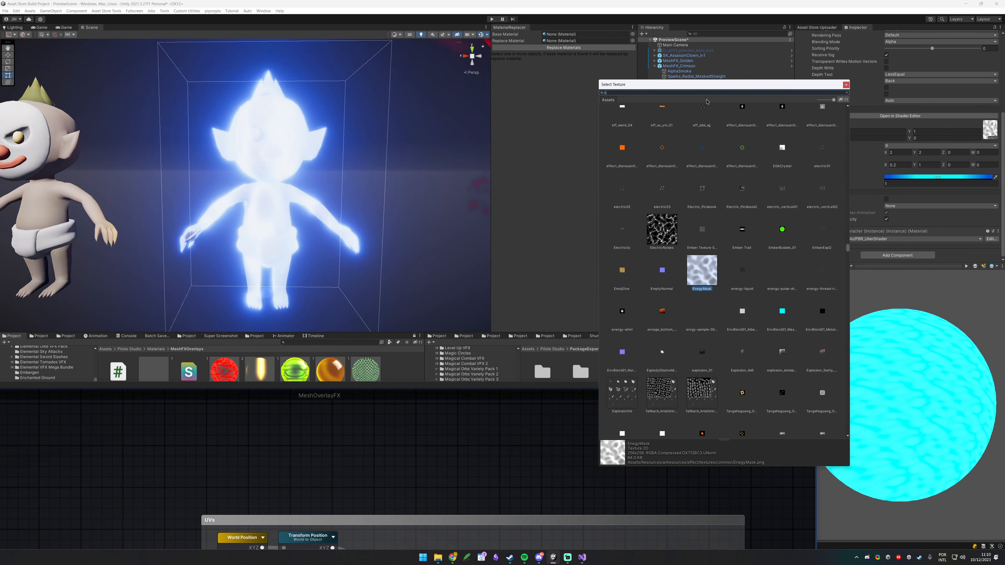
type("oise")
left_click(821, 382)
left_click(623, 415)
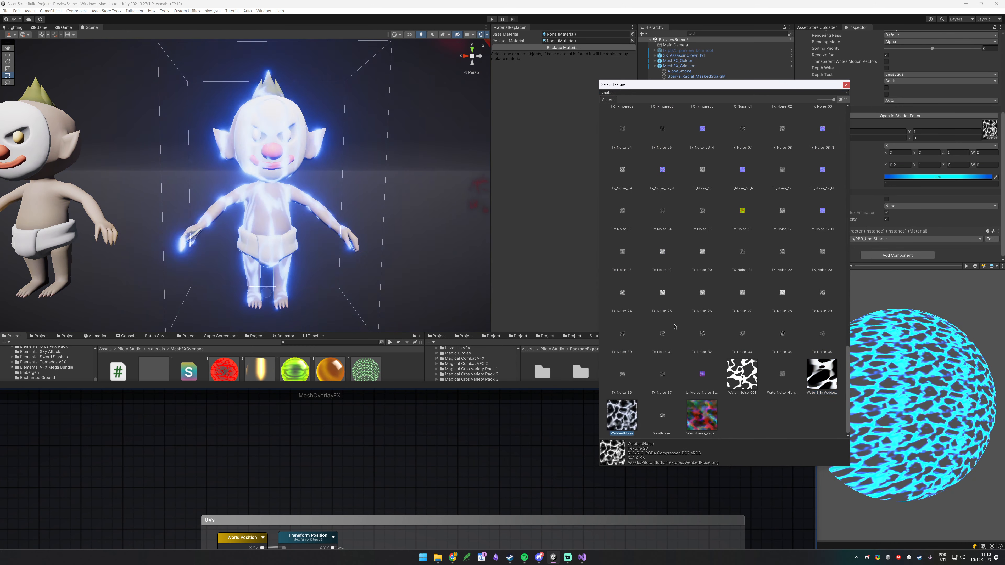
Try PackedNoises_Generic, then assign another web-like noise texture to the overlay material and view it on the clown.
scroll(668, 330, "up", 12)
left_click(821, 241)
scroll(785, 251, "down", 6)
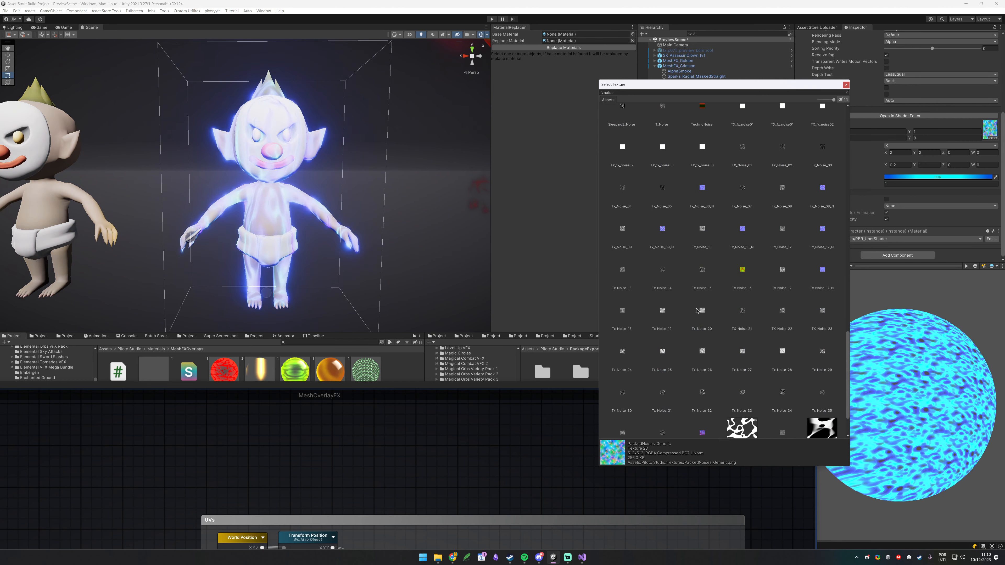
left_click(658, 275)
left_click(699, 273)
left_click_drag(287, 195, 283, 221, "alt")
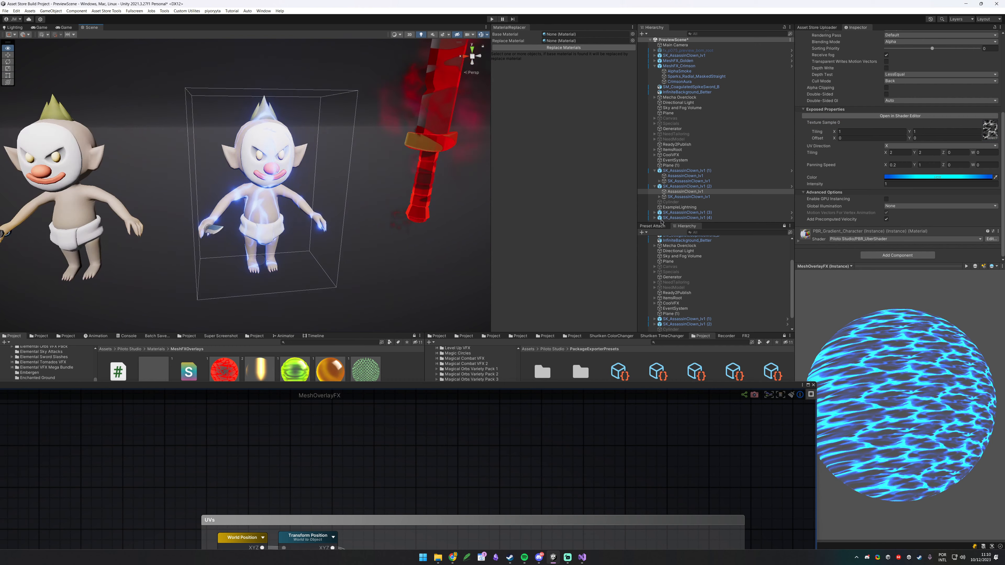
Set the overlay material's Color to a bright glowing green and view the effect on the clown.
left_click(918, 177)
left_click(930, 359)
right_click_drag(384, 191, 328, 194, "alt")
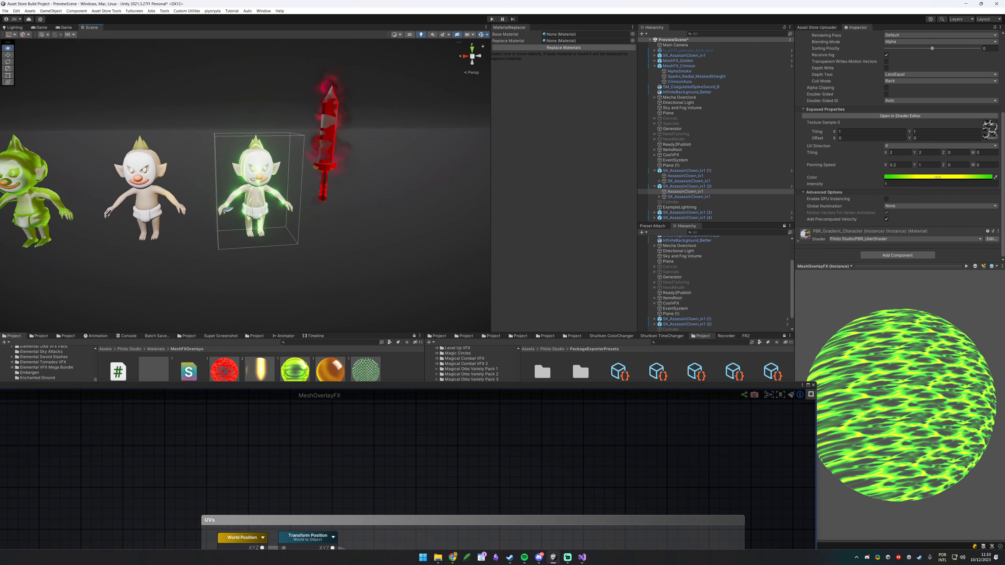
left_click_drag(329, 194, 301, 229, "alt")
right_click_drag(246, 222, 285, 216, "alt")
left_click_drag(285, 216, 317, 179, "alt")
Examine the finished overlay effects on the lined-up clowns and swords in the scene.
left_click_drag(558, 382, 625, 106)
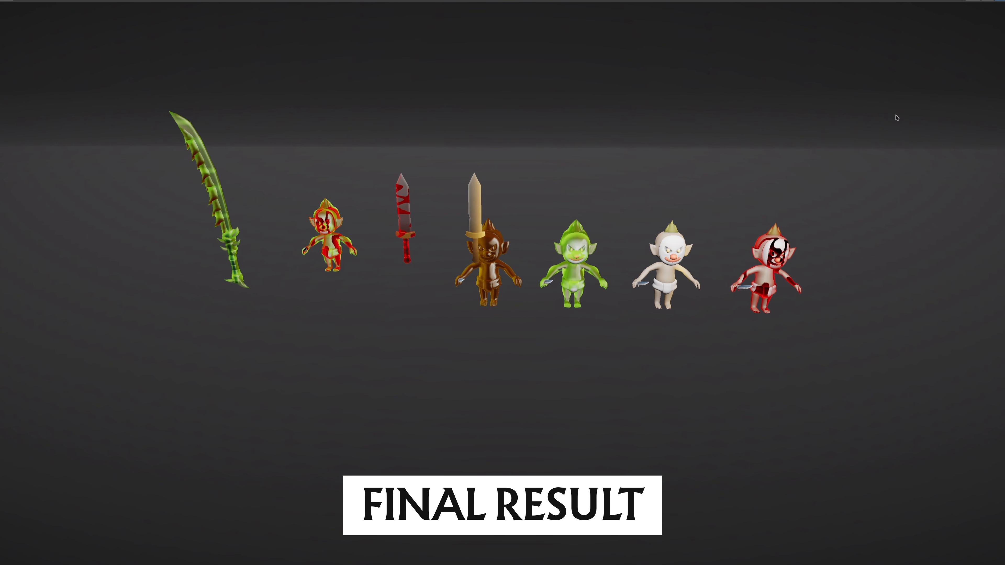
key("f")
left_click_drag(698, 400, 211, 416, "alt")
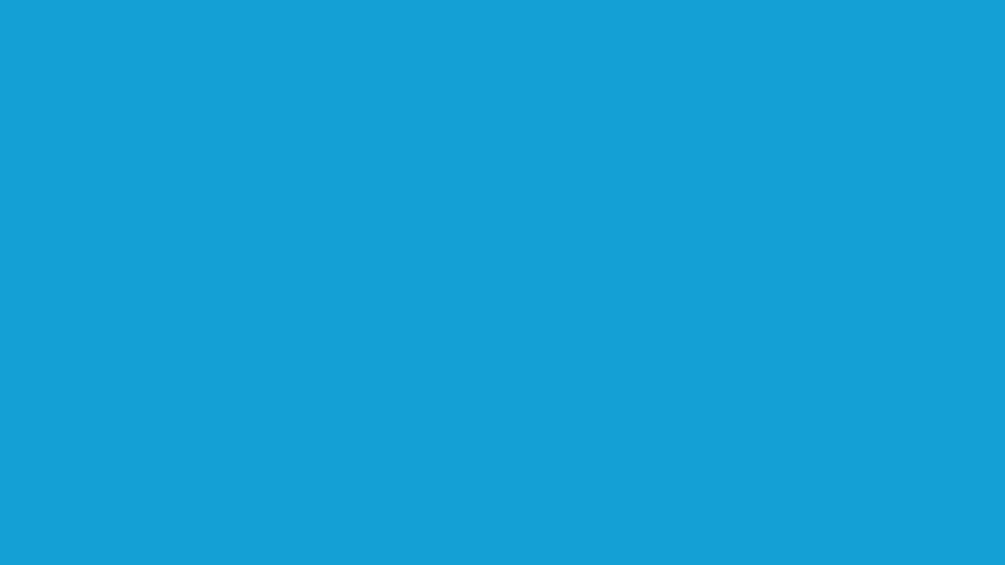